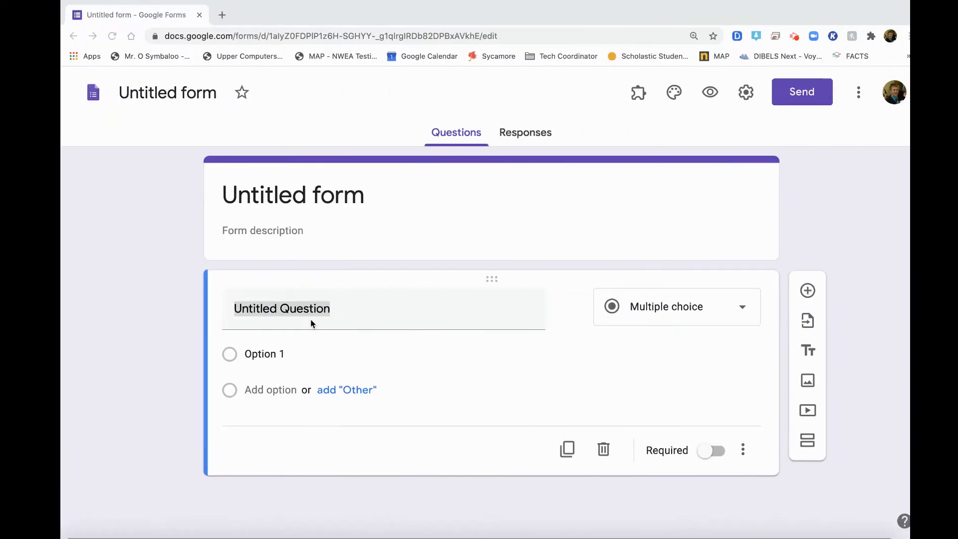
Review the five form requirements in rows 3 to 7 of the Excel checklist.
{"action": "left_click", "coordinate": [181, 154]}
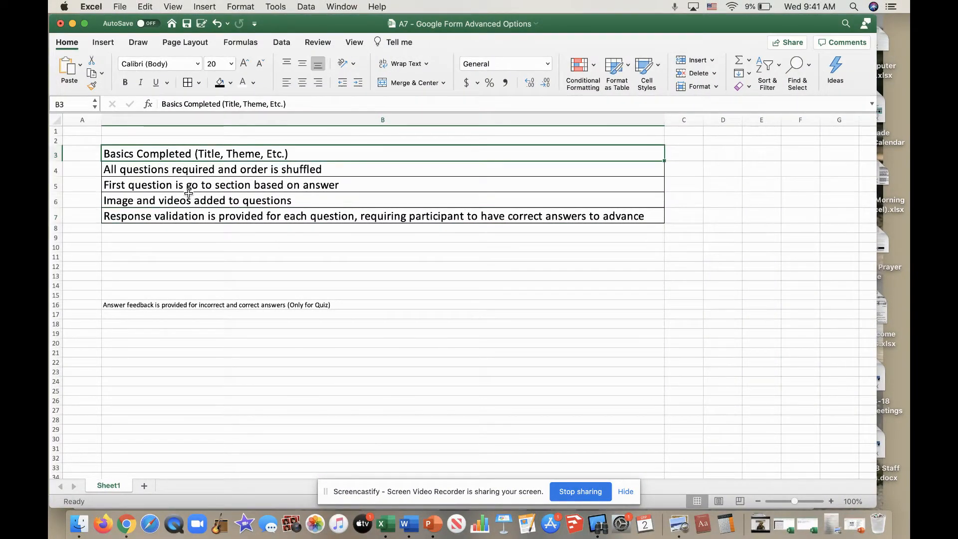
{"action": "left_click_drag", "start_coordinate": [142, 216], "coordinate": [158, 159]}
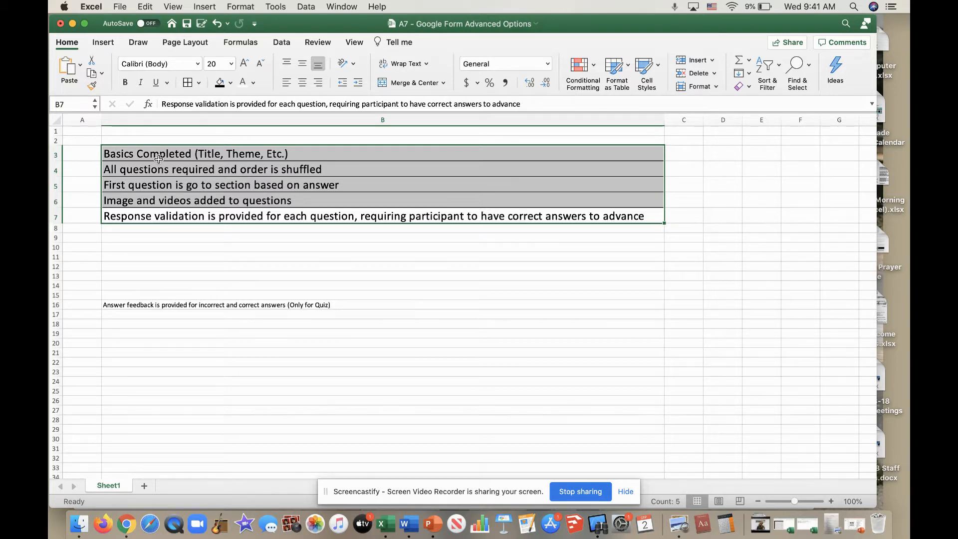
{"action": "left_click", "coordinate": [627, 492]}
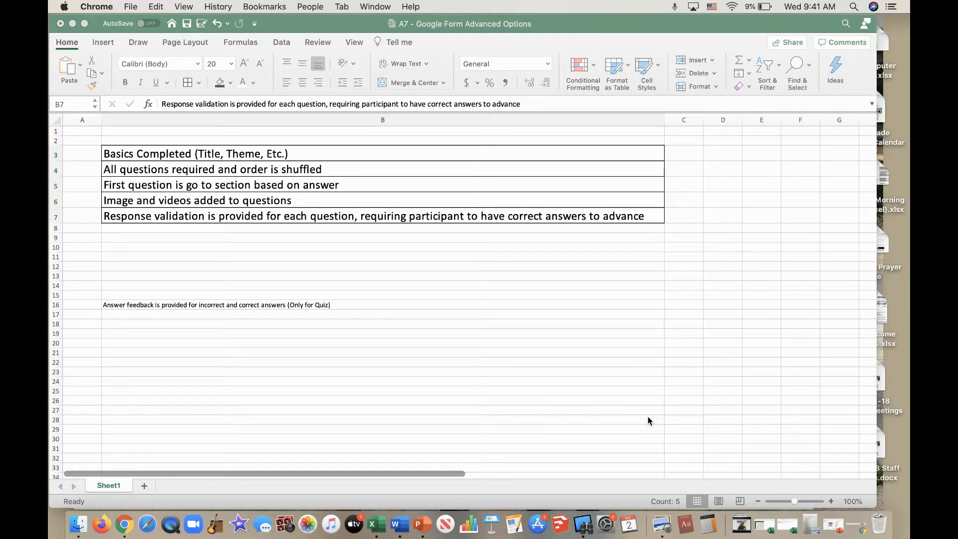
Switch to the Google Form, title it "This is my TiTLE" with description "This is my deschergourhegiu", and apply the title as the file name.
{"action": "key", "text": "ctrl+Right"}
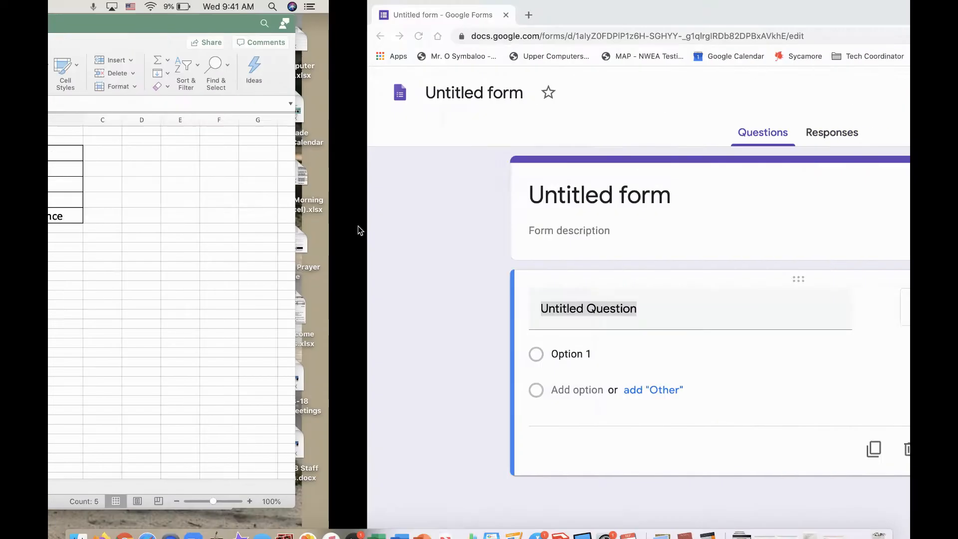
{"action": "left_click", "coordinate": [351, 202]}
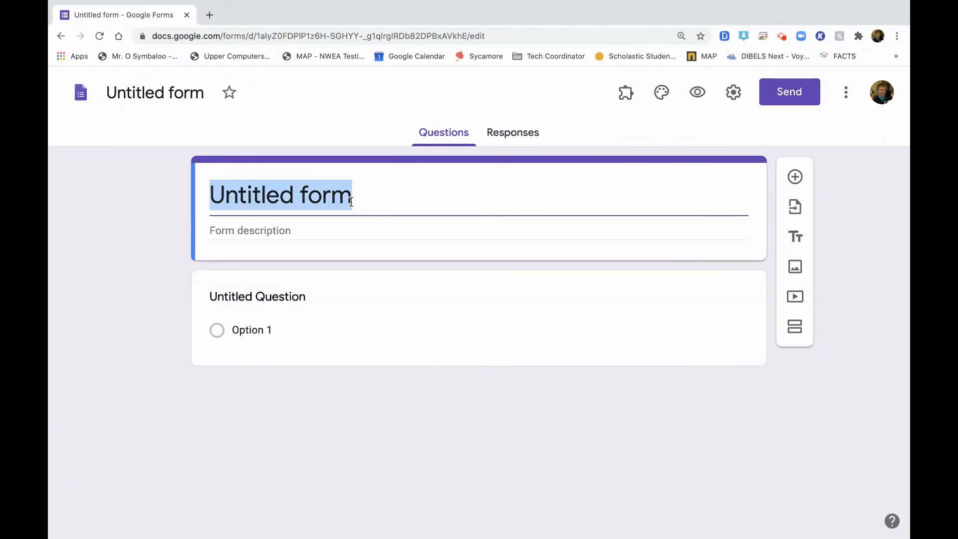
{"action": "type", "text": "This is my T"}
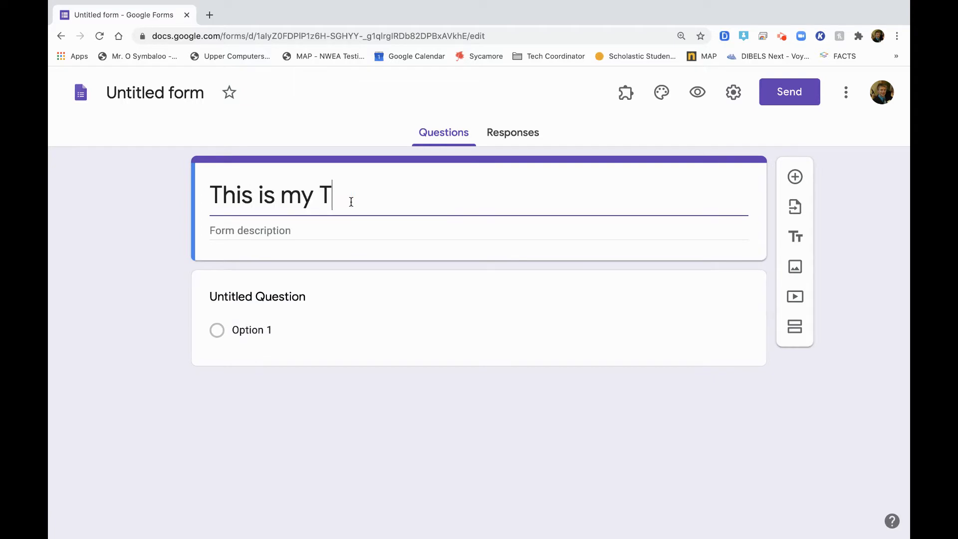
{"action": "type", "text": "iTLE"}
{"action": "left_click", "coordinate": [306, 231]}
{"action": "type", "text": "This is m"}
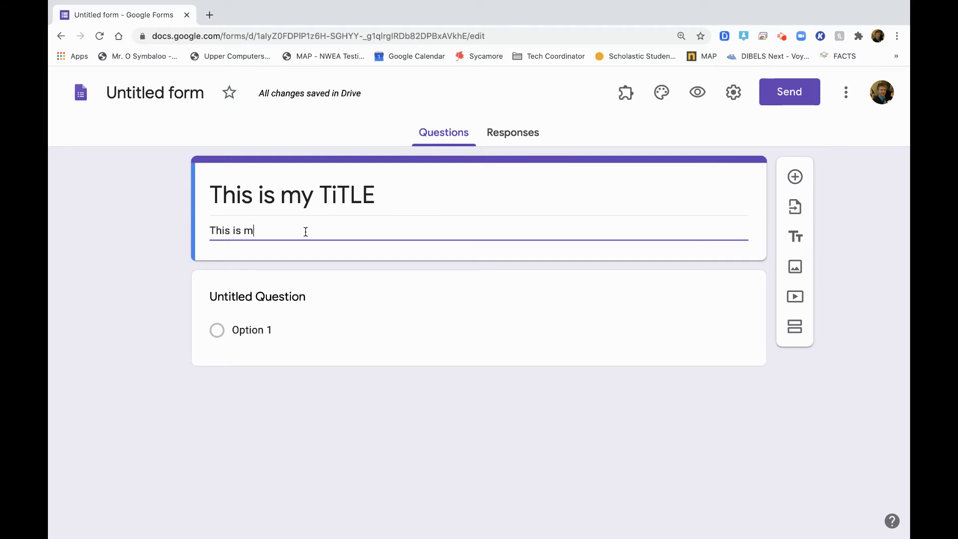
{"action": "type", "text": "y deschergourhegiu"}
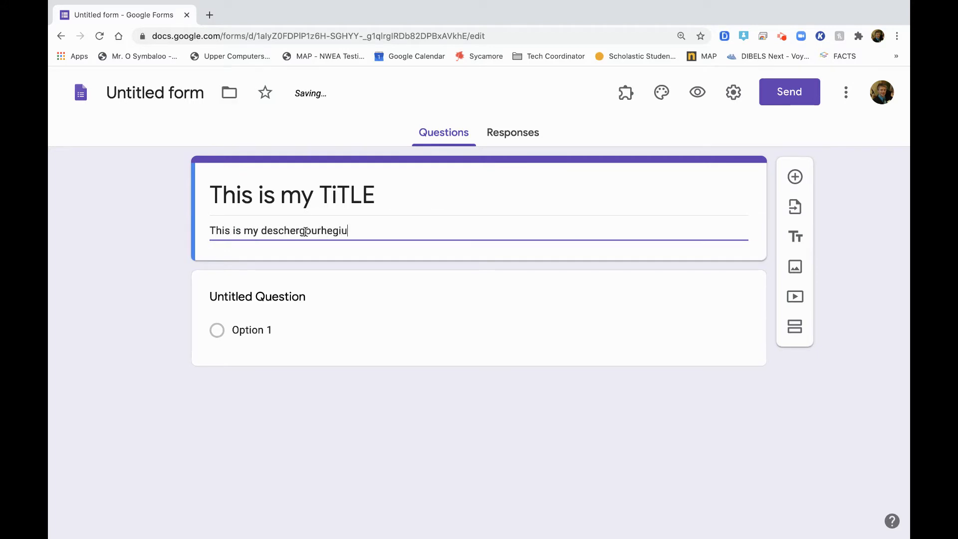
{"action": "left_click", "coordinate": [163, 96]}
{"action": "left_click", "coordinate": [135, 223]}
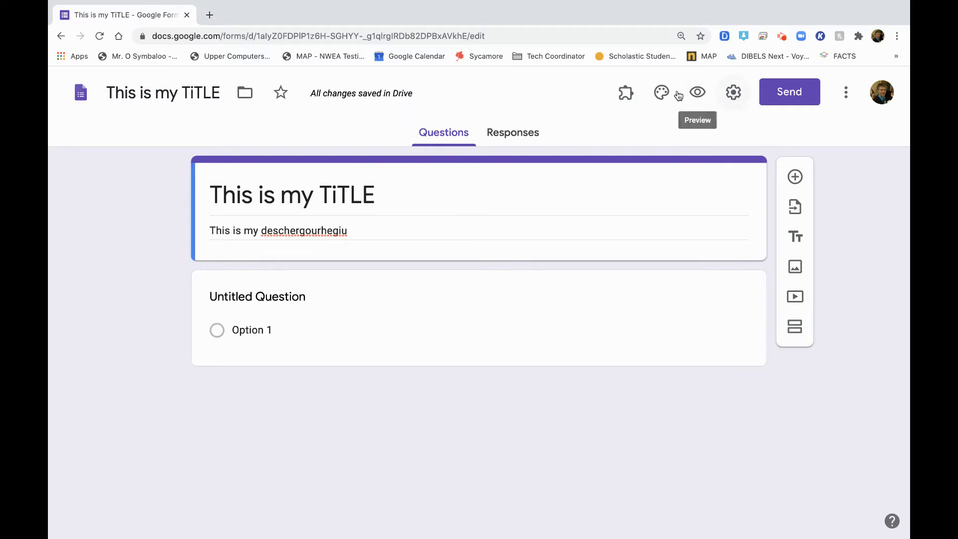
Insert the soccer goal net picture from the Work and School themes as the form's header image.
{"action": "left_click", "coordinate": [662, 92]}
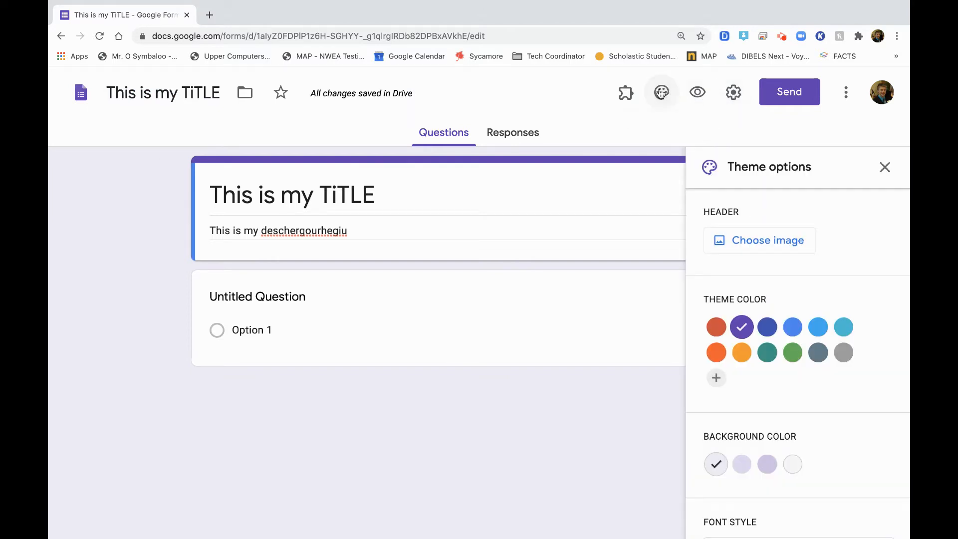
{"action": "left_click", "coordinate": [765, 244]}
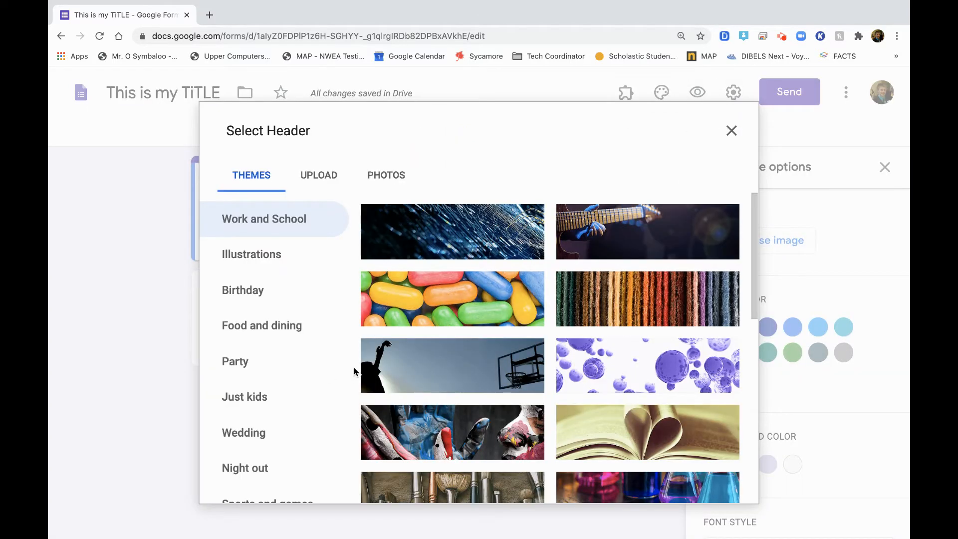
{"action": "scroll", "coordinate": [546, 391], "scroll_direction": "down", "scroll_amount": 15}
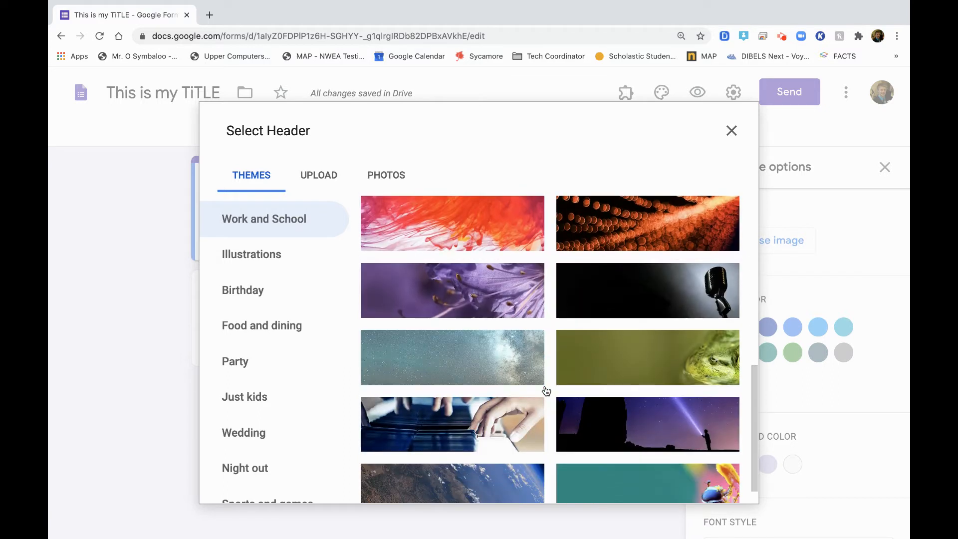
{"action": "scroll", "coordinate": [546, 391], "scroll_direction": "up", "scroll_amount": 4}
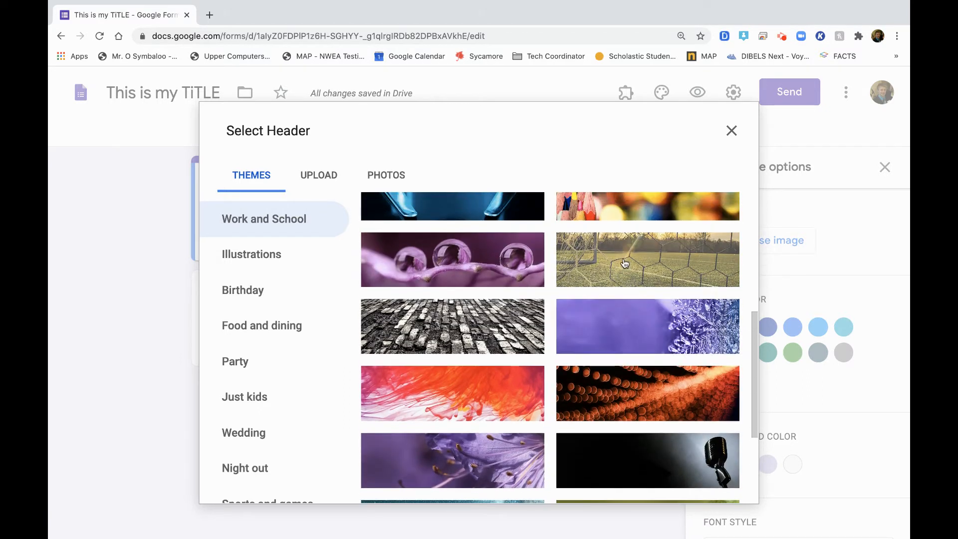
{"action": "left_click", "coordinate": [624, 263]}
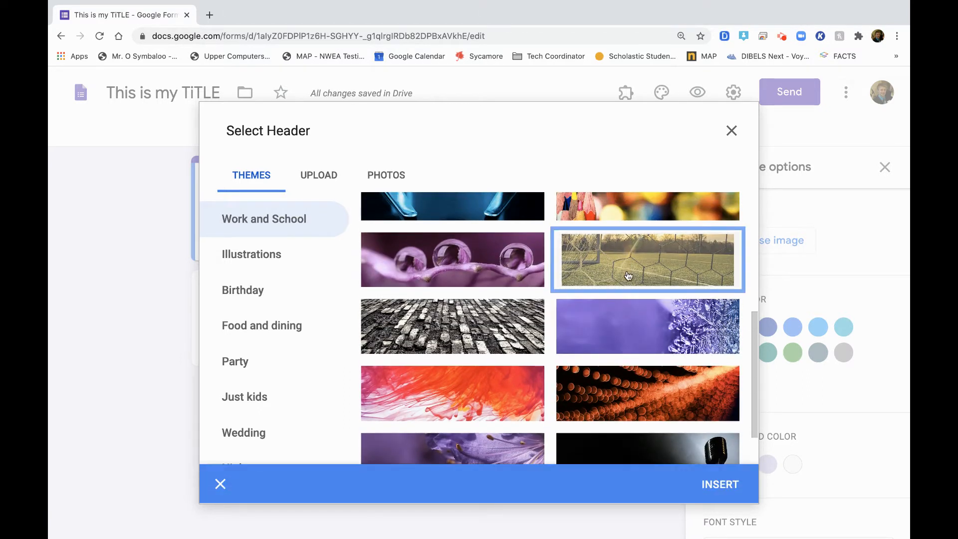
{"action": "left_click", "coordinate": [730, 482]}
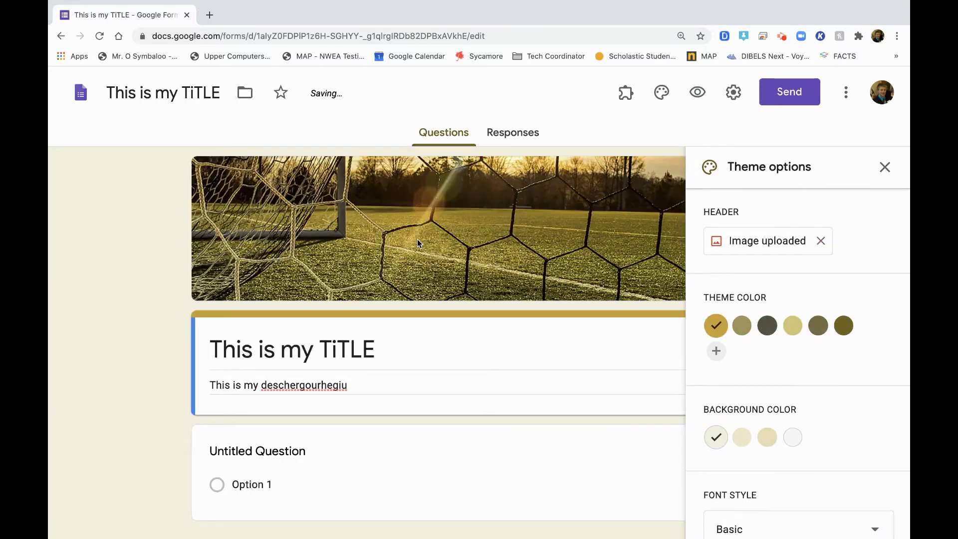
Set the form's theme color to the light khaki swatch and its background to the darkest matching tint.
{"action": "scroll", "coordinate": [433, 311], "scroll_direction": "down", "scroll_amount": 1}
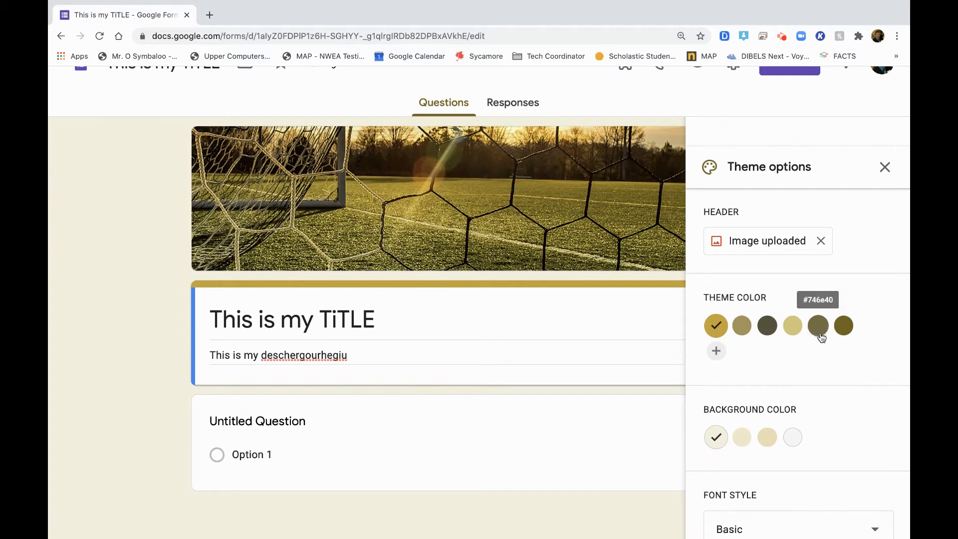
{"action": "left_click", "coordinate": [793, 325]}
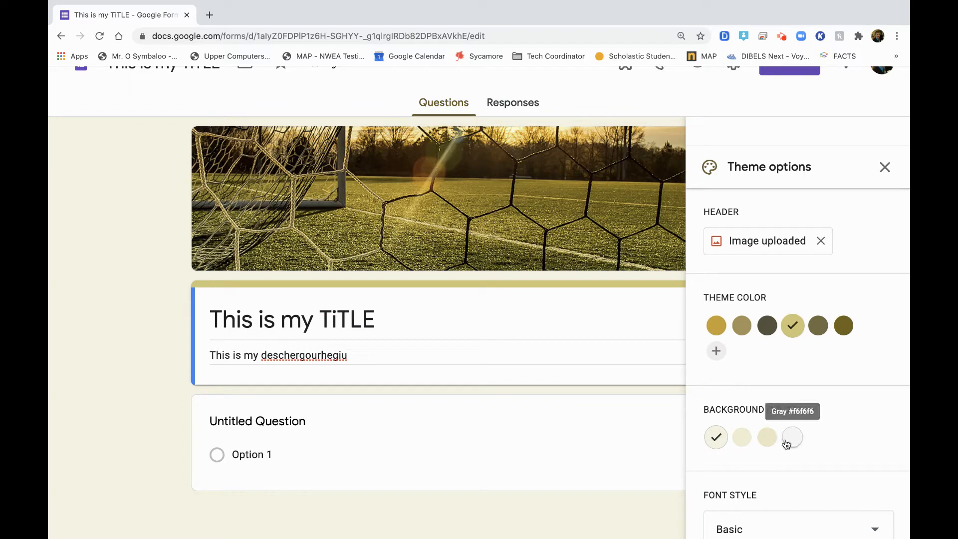
{"action": "left_click", "coordinate": [767, 438]}
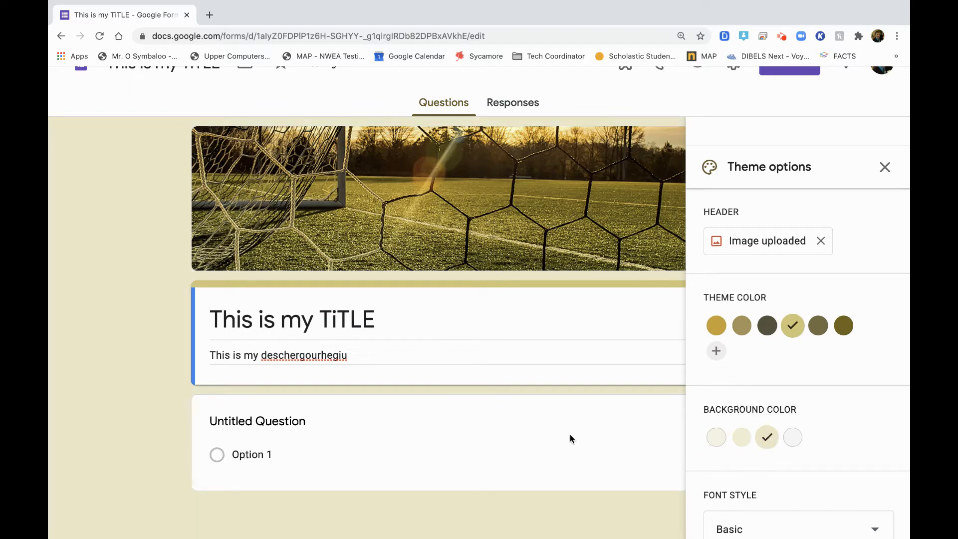
{"action": "left_click", "coordinate": [299, 420]}
Check the requirement about required questions and shuffled order in cell B4 of the Excel checklist.
{"action": "key", "text": "super+Tab"}
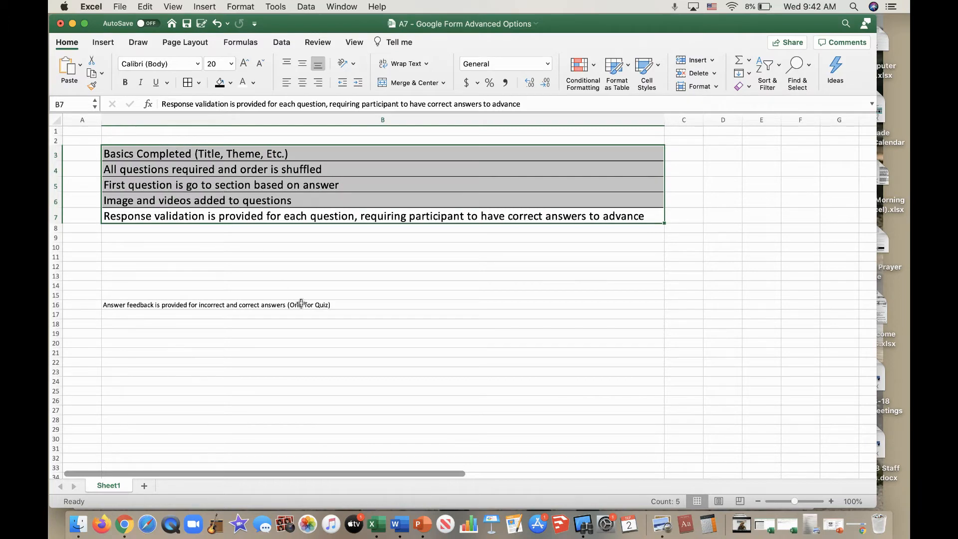
{"action": "key", "text": "super+Tab"}
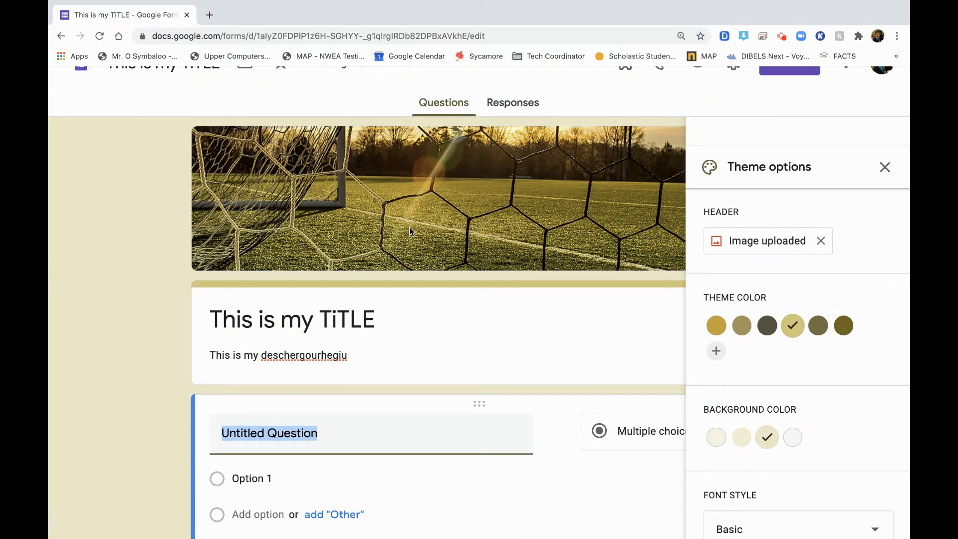
{"action": "key", "text": "super+Tab"}
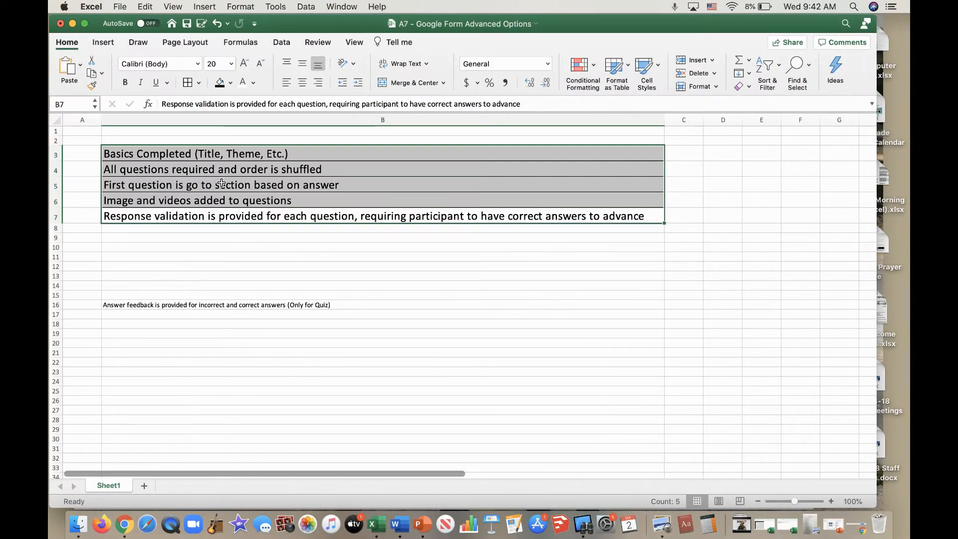
{"action": "left_click", "coordinate": [214, 175]}
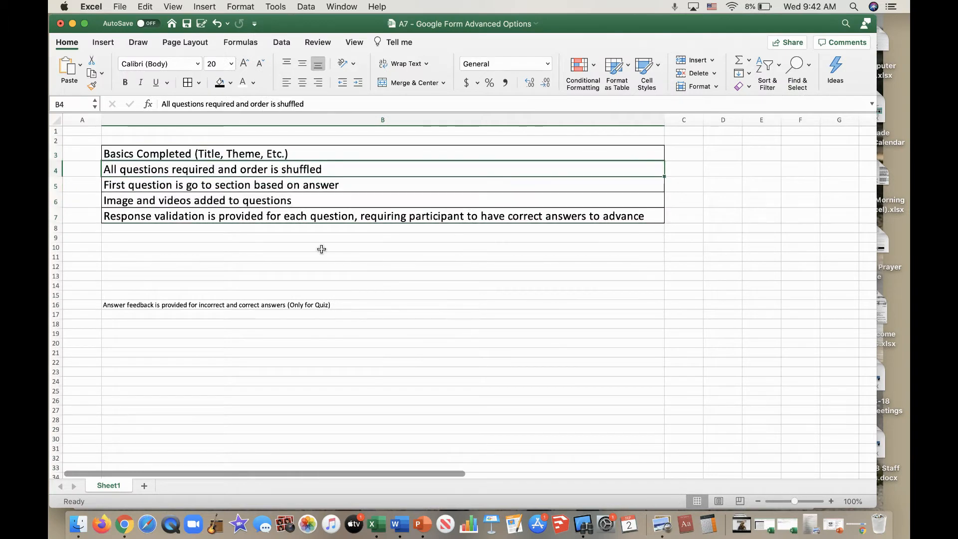
Return to the Google Form, make the untitled multiple-choice question required and shuffle its option order.
{"action": "key", "text": "ctrl+Right"}
{"action": "scroll", "coordinate": [448, 347], "scroll_direction": "down", "scroll_amount": 3}
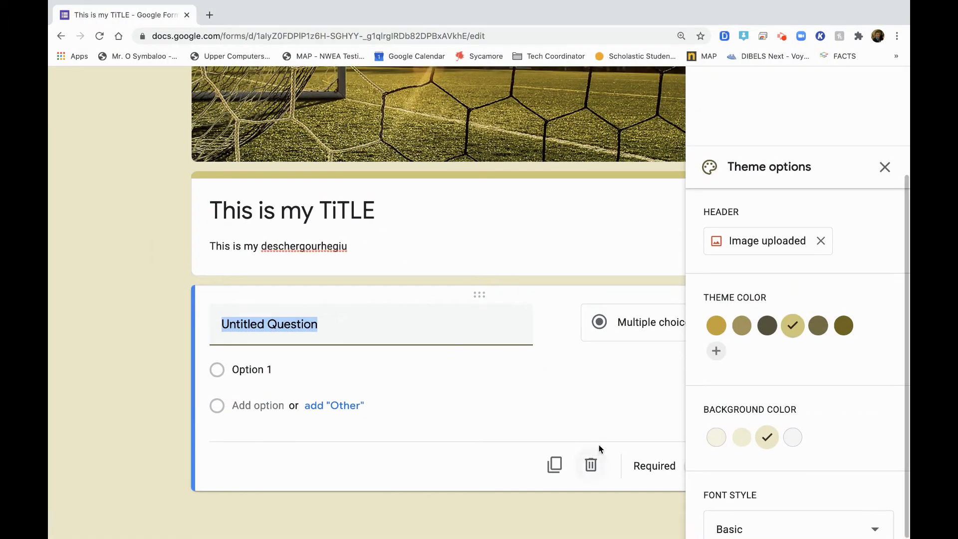
{"action": "left_click", "coordinate": [886, 167]}
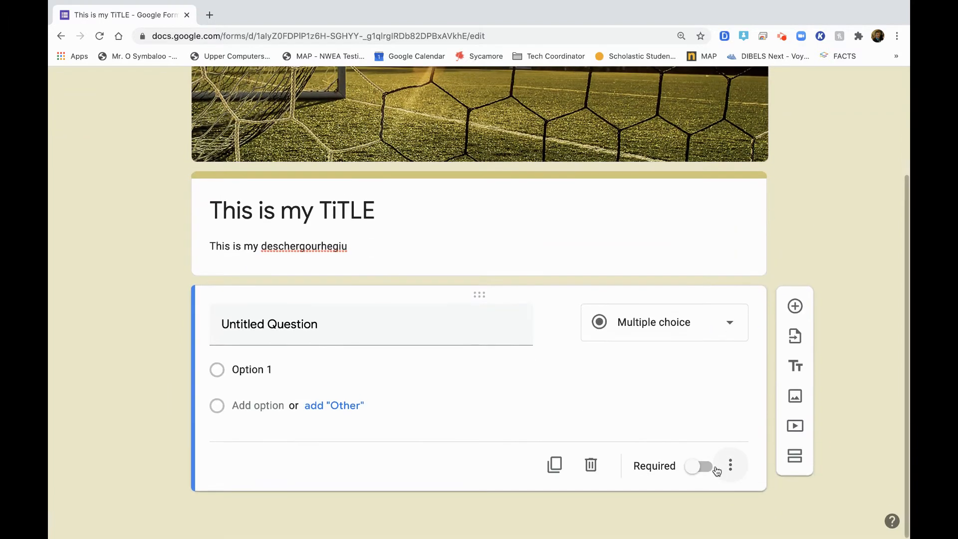
{"action": "left_click", "coordinate": [704, 467]}
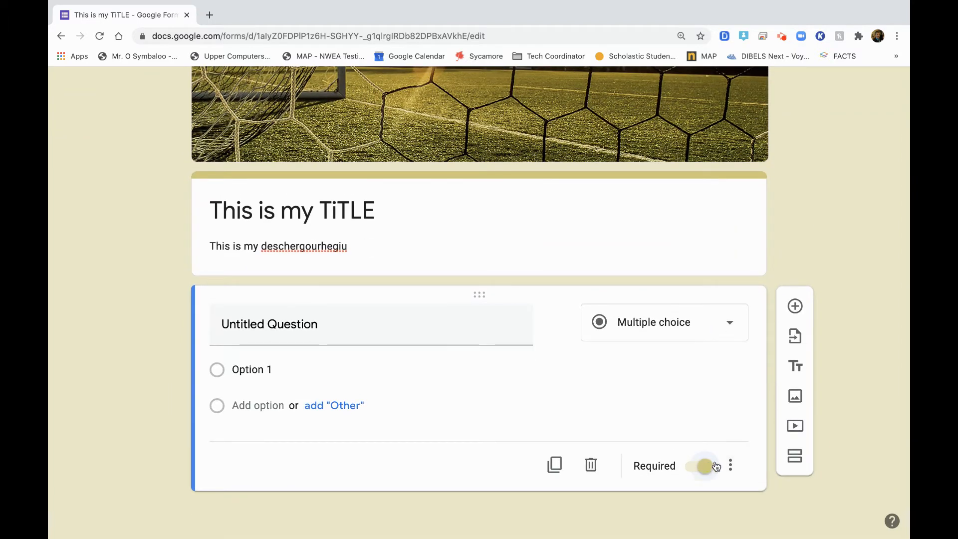
{"action": "left_click", "coordinate": [731, 465]}
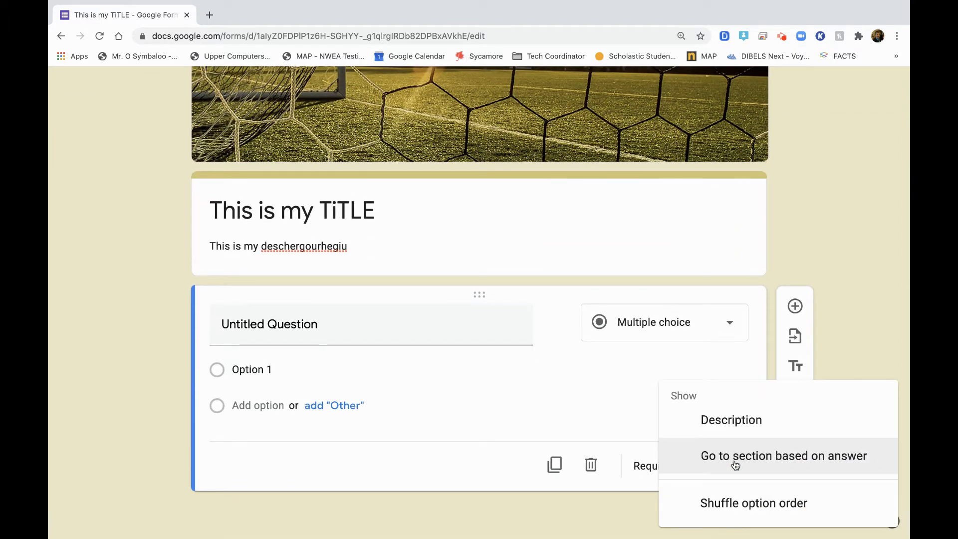
{"action": "left_click", "coordinate": [735, 502]}
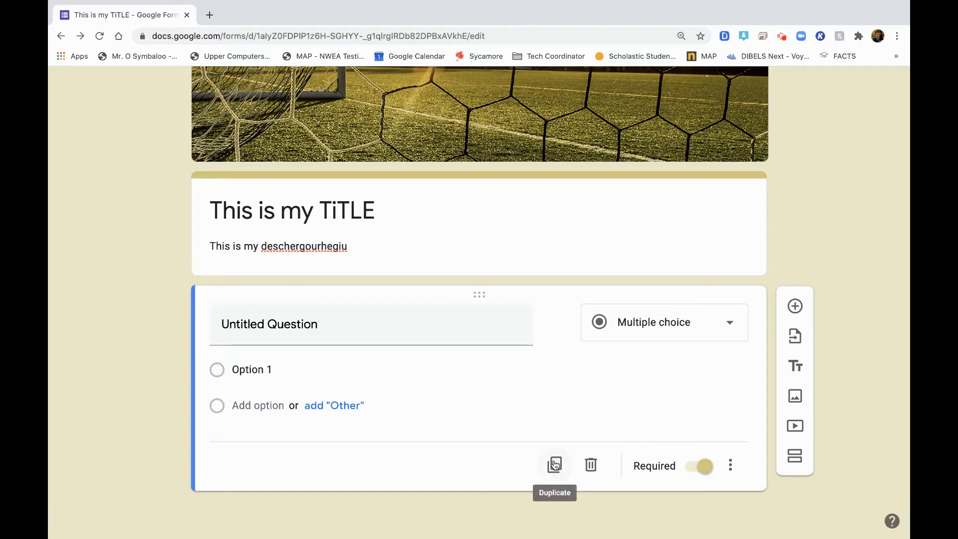
{"action": "left_click", "coordinate": [692, 468]}
{"action": "left_click", "coordinate": [701, 470]}
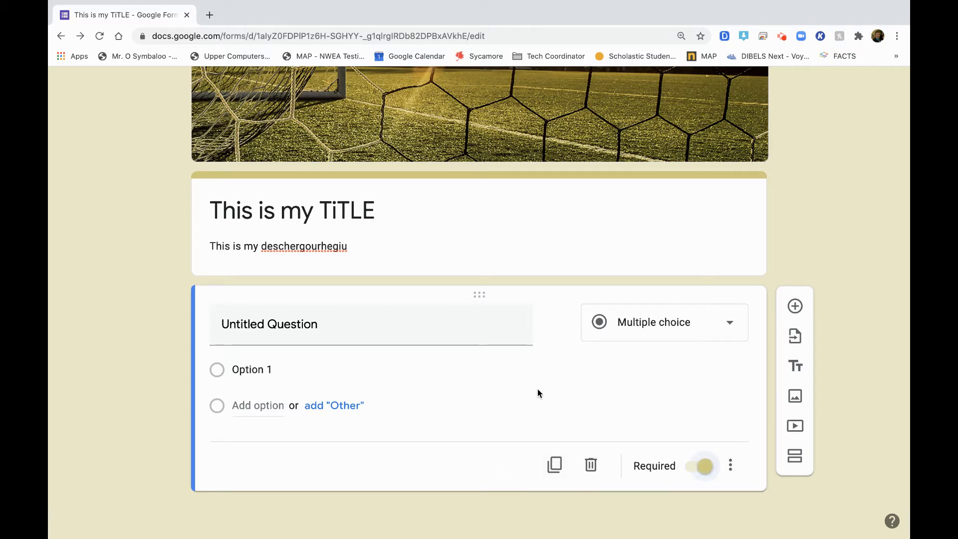
Consult the go-to-section requirement in the Excel checklist, and add a form section titled "Section 2" after the question.
{"action": "key", "text": "ctrl+Left"}
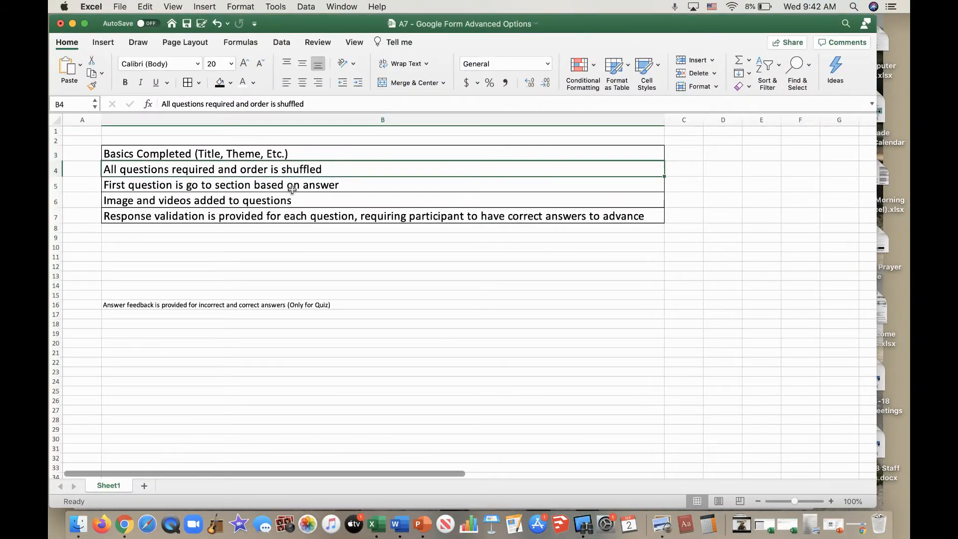
{"action": "left_click", "coordinate": [291, 190]}
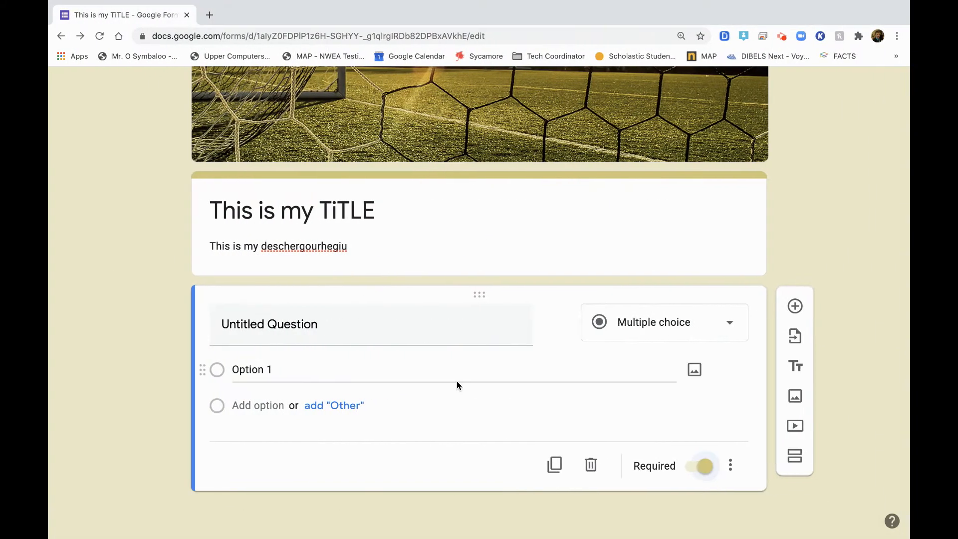
{"action": "left_click", "coordinate": [796, 458]}
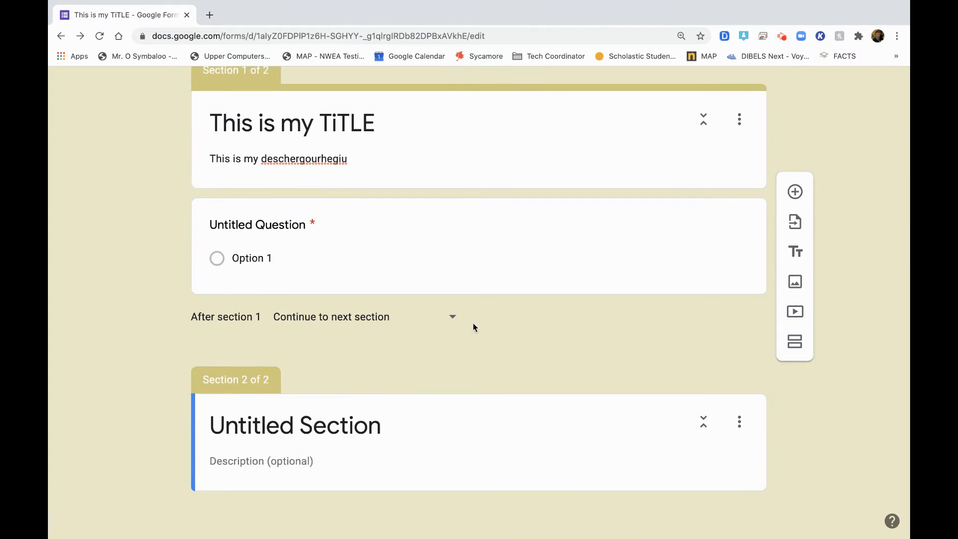
{"action": "left_click", "coordinate": [276, 426]}
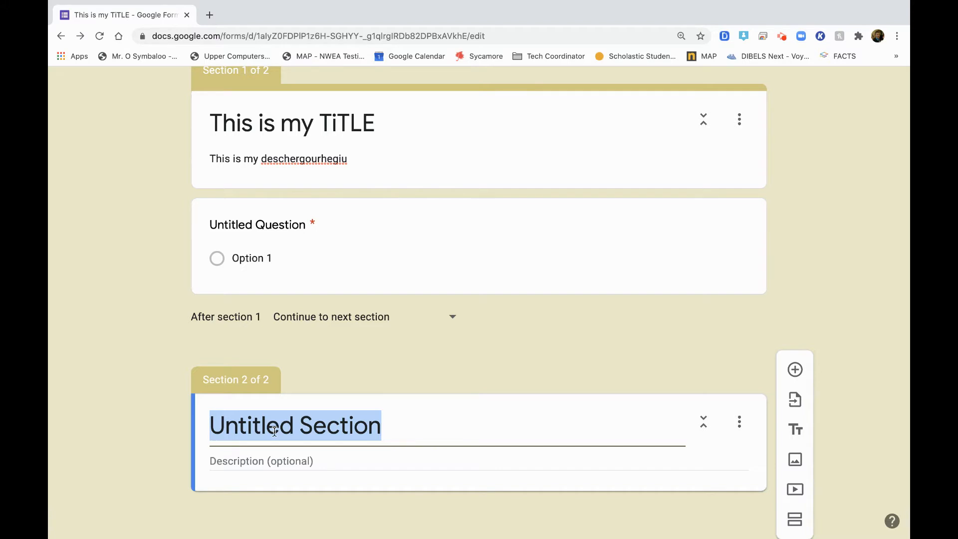
{"action": "type", "text": "Section 2"}
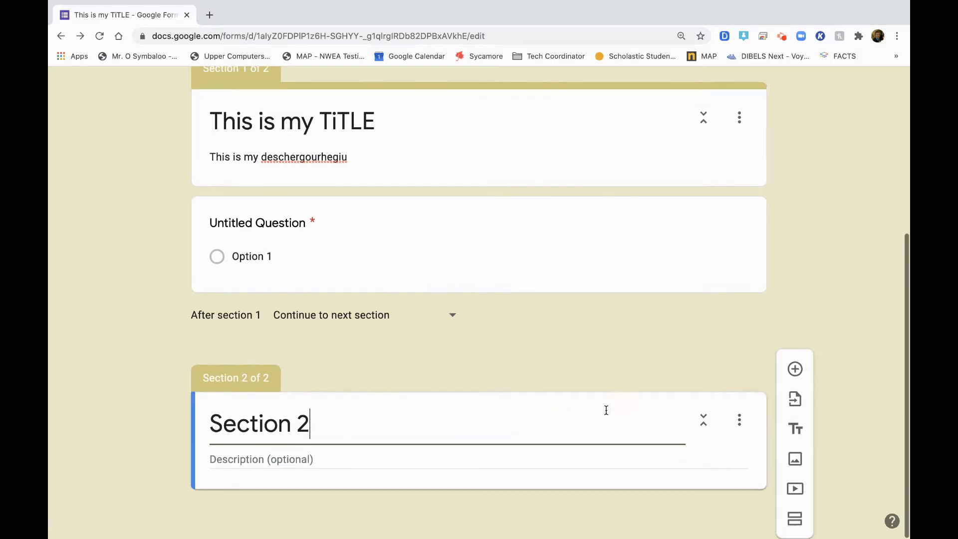
Add another section below Section 2 and title it "Section 3".
{"action": "left_click", "coordinate": [798, 519]}
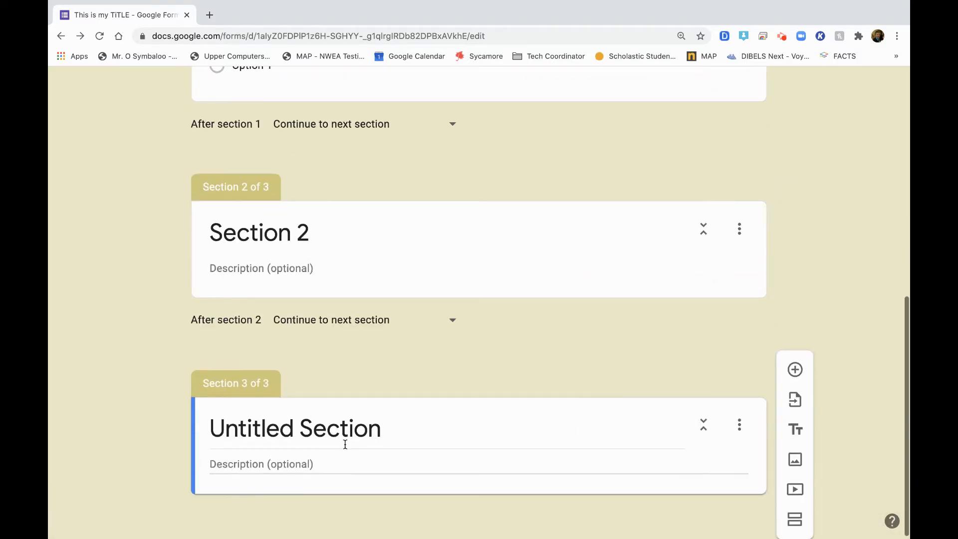
{"action": "left_click", "coordinate": [338, 432]}
{"action": "type", "text": "Section 3"}
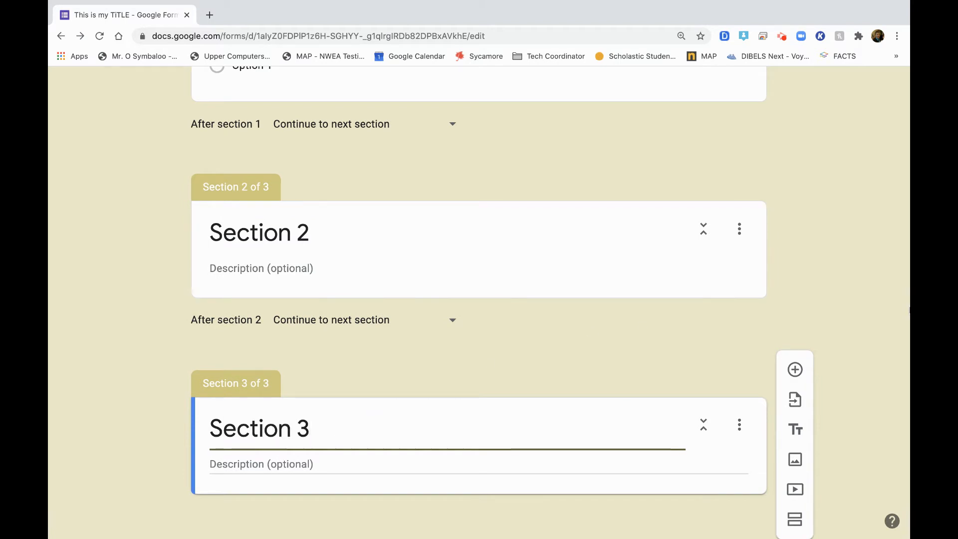
Turn on going to a section based on answer for the untitled multiple-choice question in section 1.
{"action": "scroll", "coordinate": [868, 268], "scroll_direction": "up", "scroll_amount": 5}
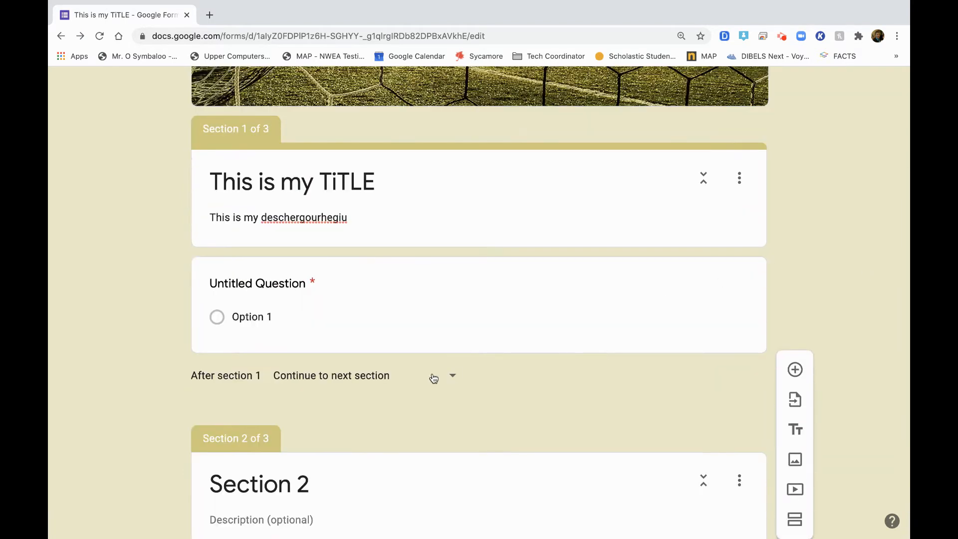
{"action": "left_click", "coordinate": [348, 314]}
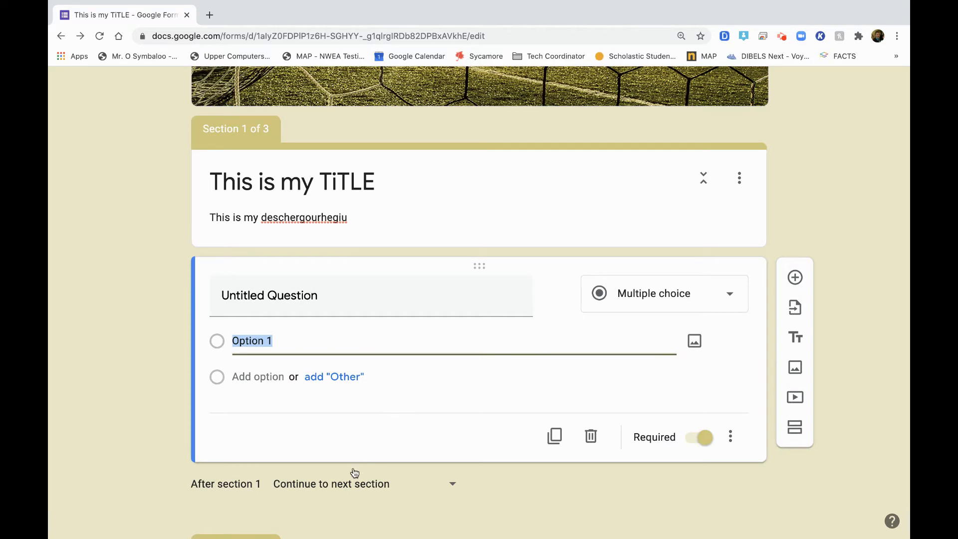
{"action": "left_click", "coordinate": [307, 486]}
{"action": "left_click", "coordinate": [494, 435]}
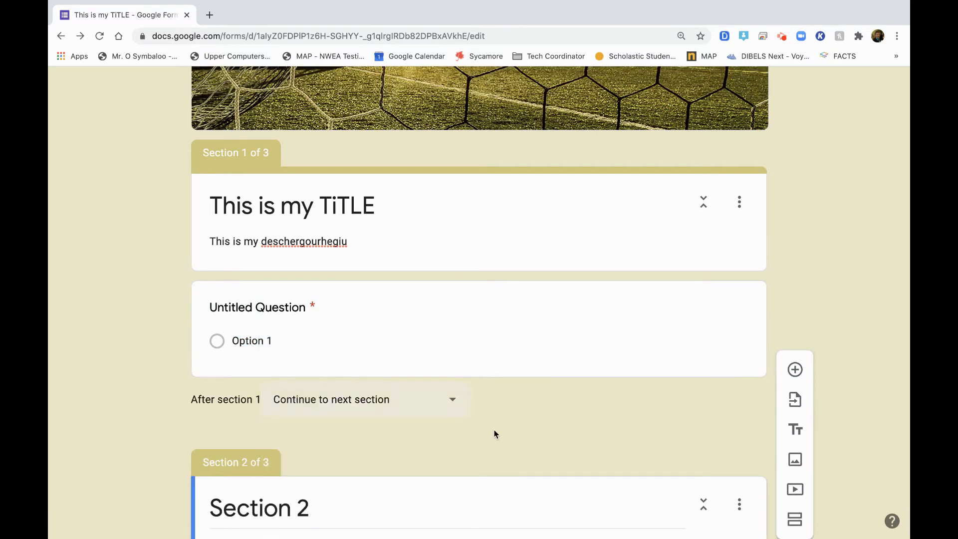
{"action": "left_click", "coordinate": [643, 320]}
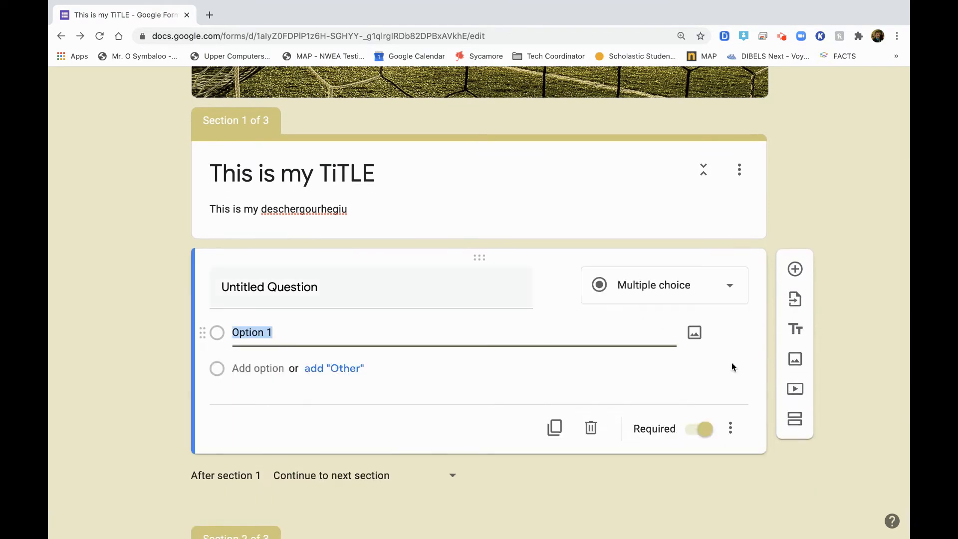
{"action": "left_click", "coordinate": [731, 428]}
{"action": "scroll", "coordinate": [727, 425], "scroll_direction": "down", "scroll_amount": 1}
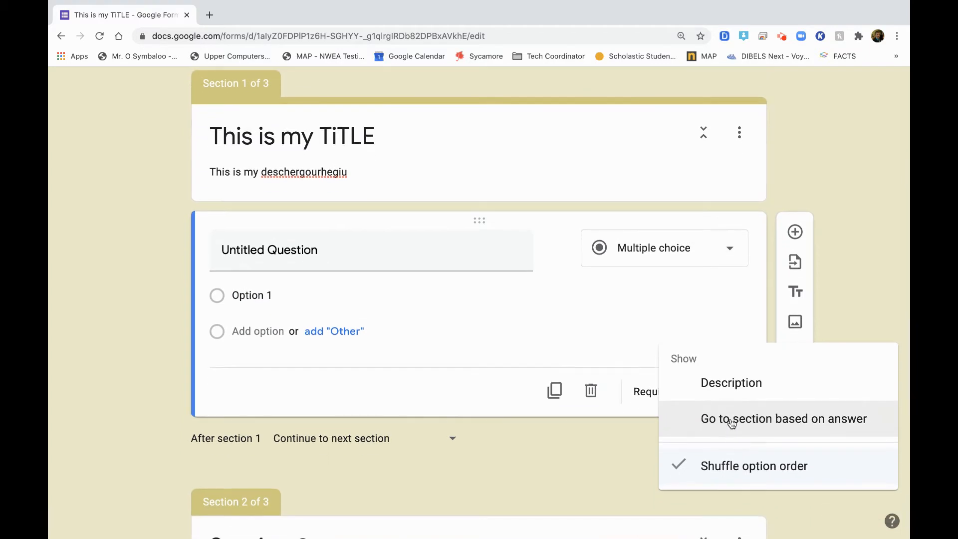
{"action": "left_click", "coordinate": [731, 420]}
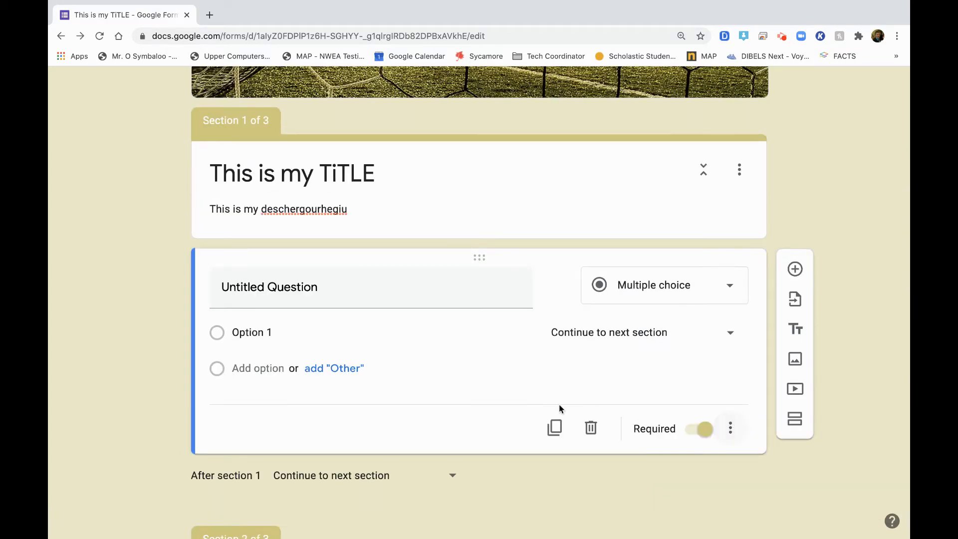
{"action": "scroll", "coordinate": [451, 419], "scroll_direction": "down", "scroll_amount": 3}
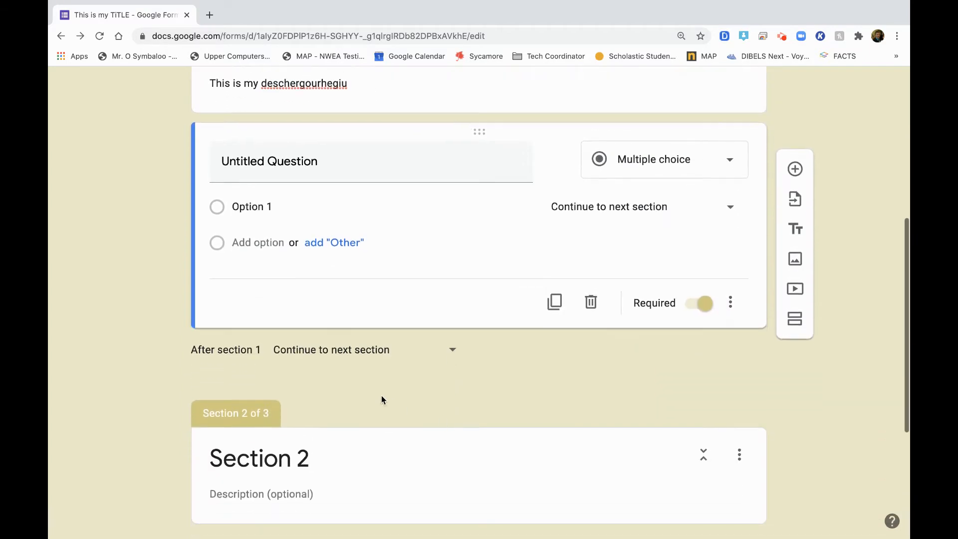
{"action": "left_click", "coordinate": [732, 303]}
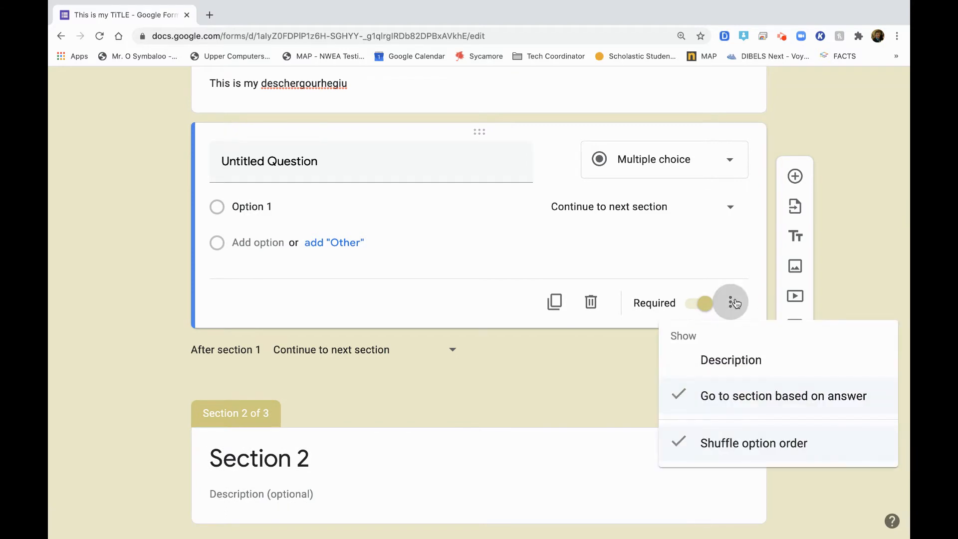
{"action": "left_click", "coordinate": [517, 340]}
{"action": "left_click", "coordinate": [439, 350]}
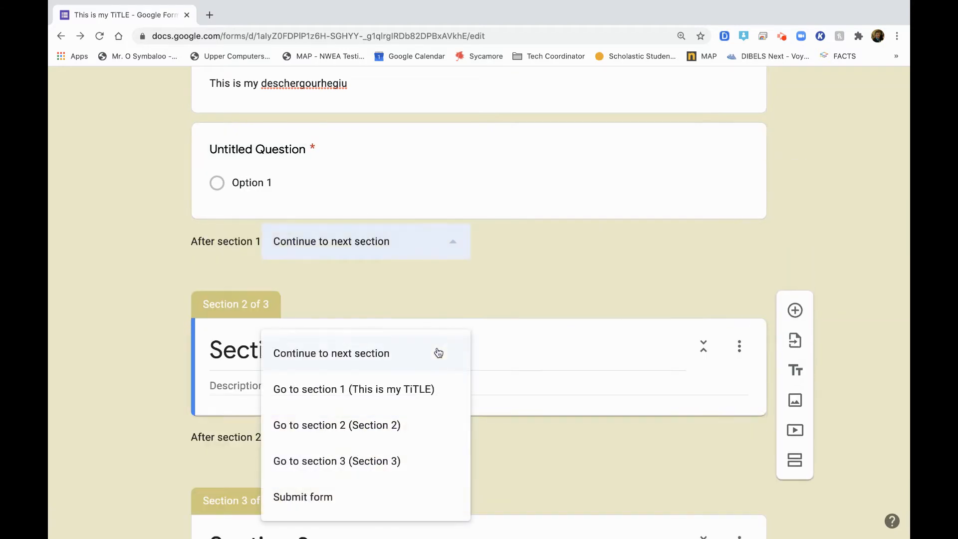
{"action": "left_click", "coordinate": [540, 435]}
Title the question in section 1 "Your first question here" and give it the options "Boy" and "Girl".
{"action": "scroll", "coordinate": [436, 371], "scroll_direction": "up", "scroll_amount": 2}
{"action": "scroll", "coordinate": [436, 374], "scroll_direction": "up", "scroll_amount": 3}
{"action": "left_click", "coordinate": [310, 389]}
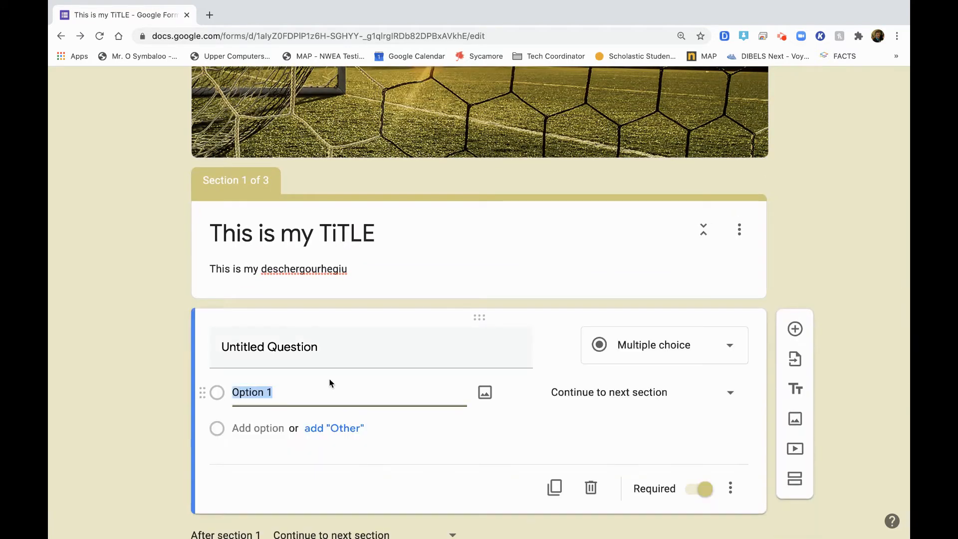
{"action": "left_click", "coordinate": [299, 350]}
{"action": "type", "text": "Your first question here"}
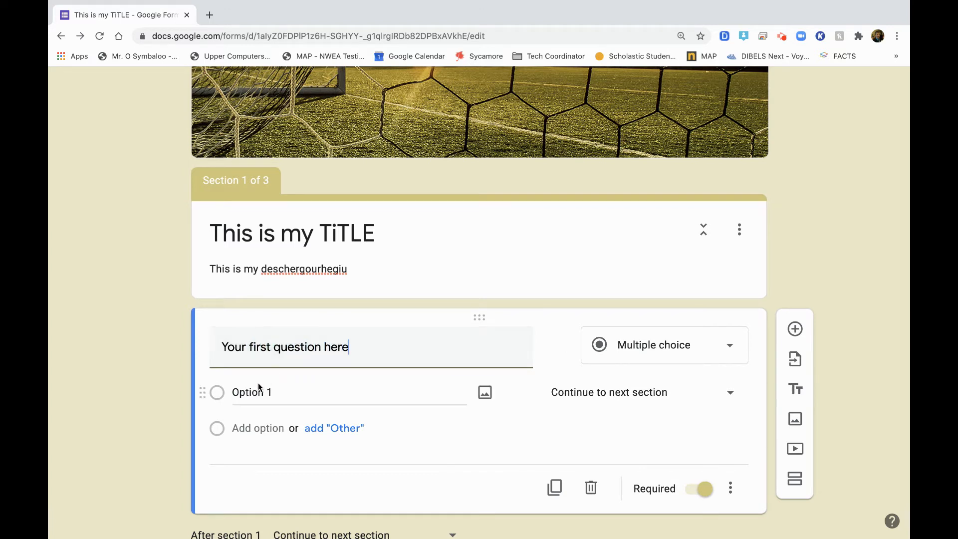
{"action": "left_click", "coordinate": [259, 388]}
{"action": "type", "text": "Boy"}
{"action": "left_click", "coordinate": [266, 424]}
{"action": "type", "text": "Girl"}
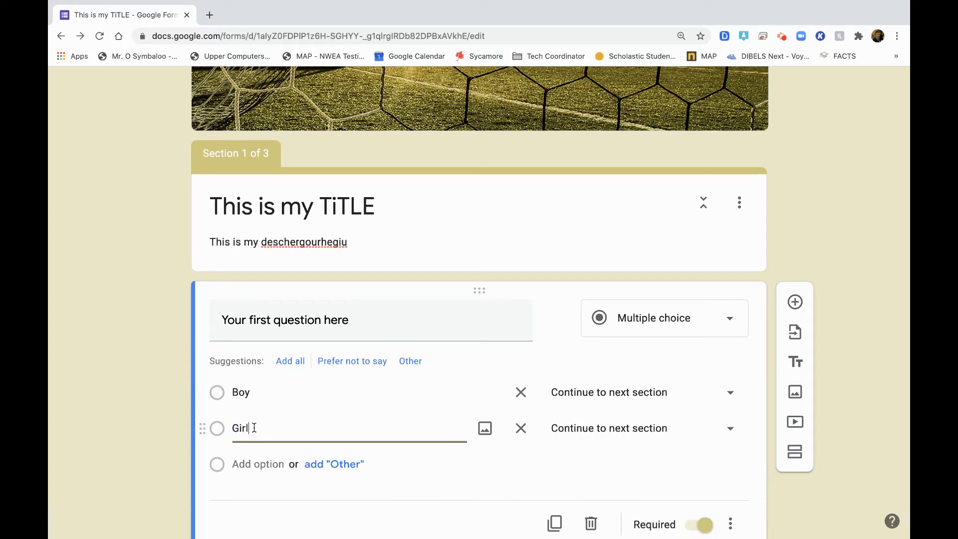
{"action": "left_click", "coordinate": [156, 399]}
Route the "Boy" answer to section 2 and the "Girl" answer to section 3.
{"action": "scroll", "coordinate": [218, 446], "scroll_direction": "down", "scroll_amount": 2}
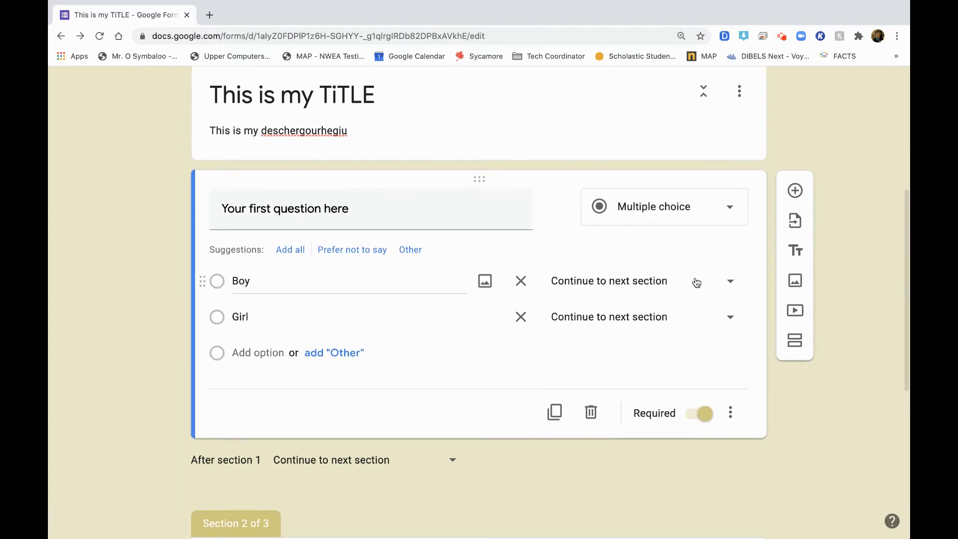
{"action": "left_click", "coordinate": [734, 282]}
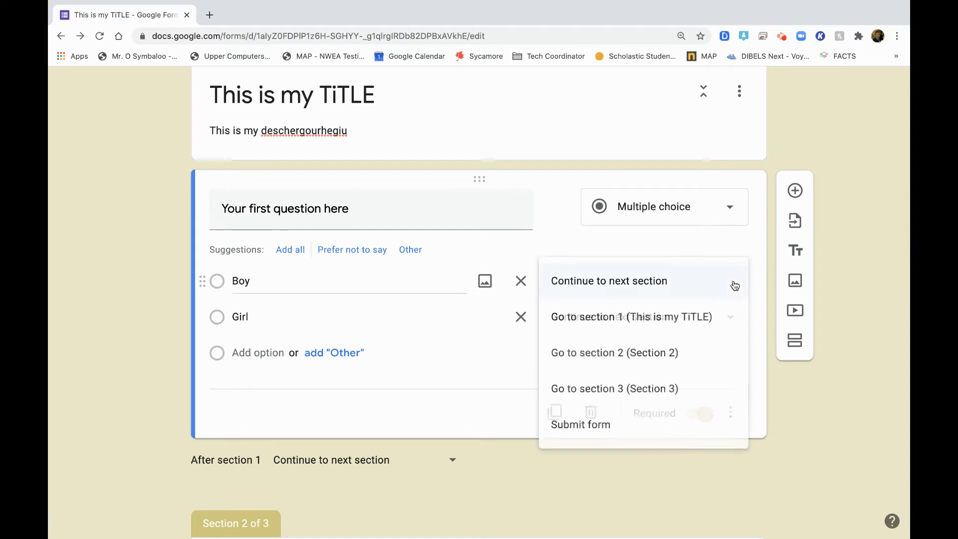
{"action": "left_click", "coordinate": [680, 323]}
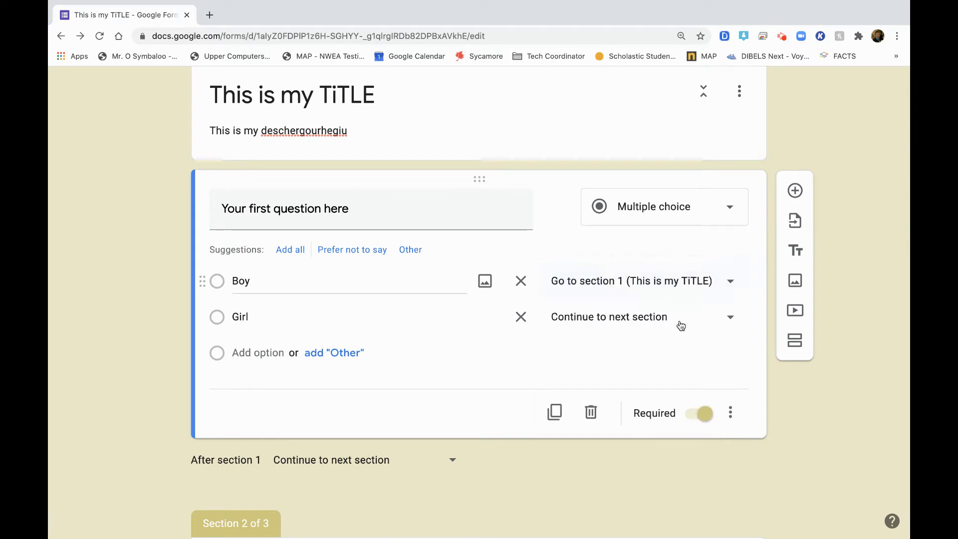
{"action": "left_click", "coordinate": [708, 323]}
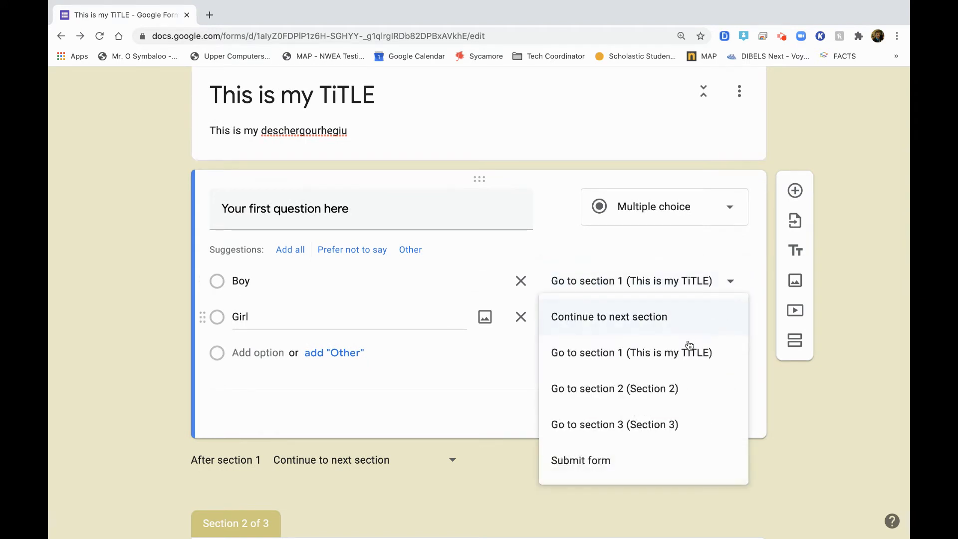
{"action": "left_click", "coordinate": [654, 424]}
{"action": "left_click", "coordinate": [709, 287]}
{"action": "left_click", "coordinate": [683, 324]}
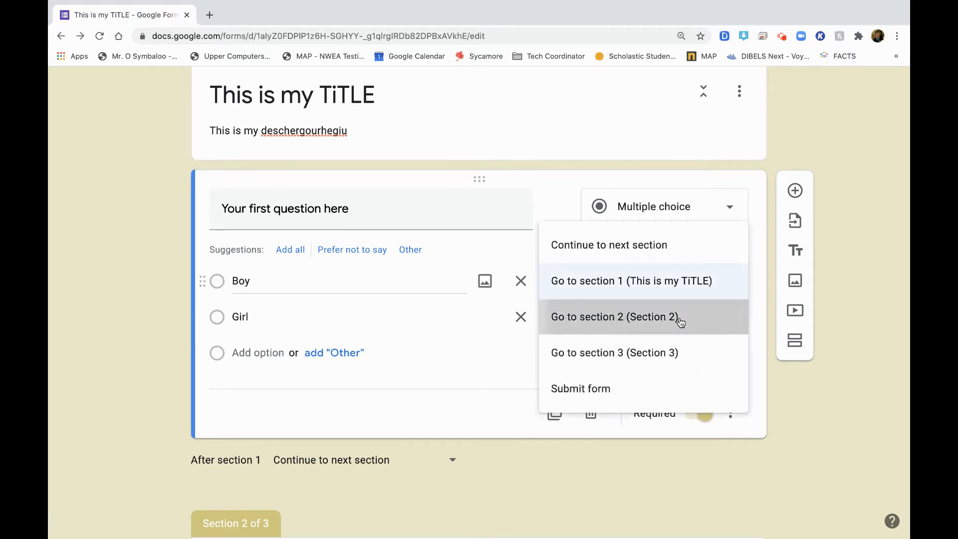
Preview the form, answer "Boy" to test where it leads, and go back to the first page.
{"action": "scroll", "coordinate": [690, 404], "scroll_direction": "down", "scroll_amount": 6}
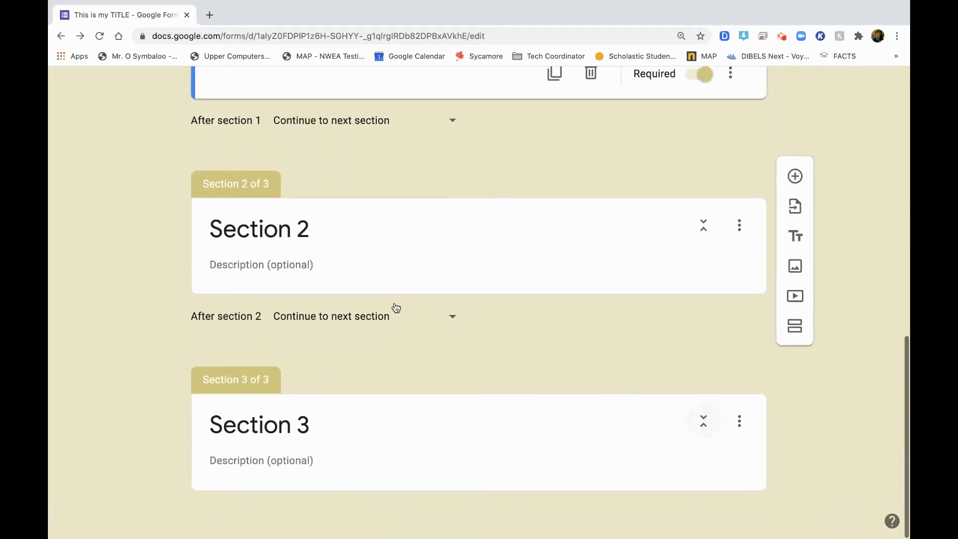
{"action": "scroll", "coordinate": [342, 426], "scroll_direction": "up", "scroll_amount": 5}
{"action": "scroll", "coordinate": [343, 426], "scroll_direction": "up", "scroll_amount": 4}
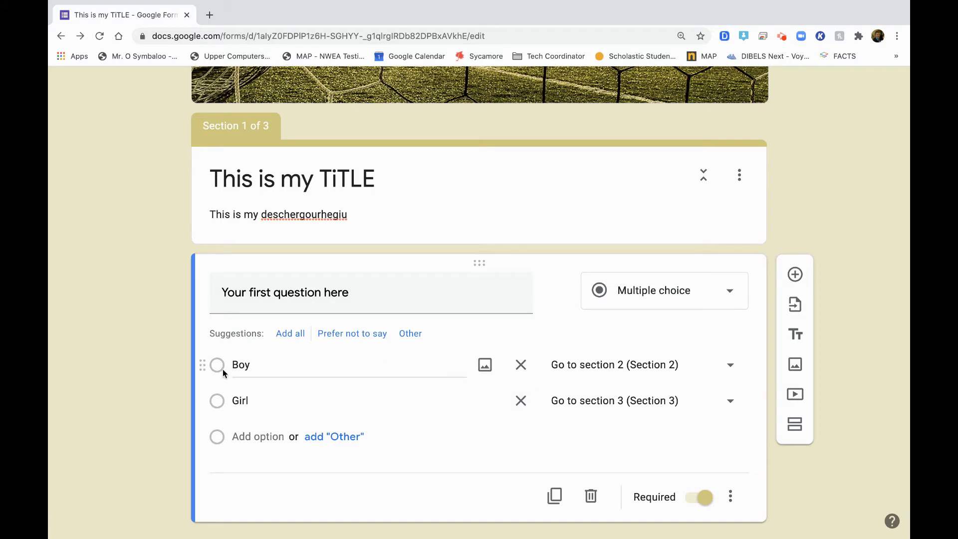
{"action": "scroll", "coordinate": [498, 417], "scroll_direction": "up", "scroll_amount": 5}
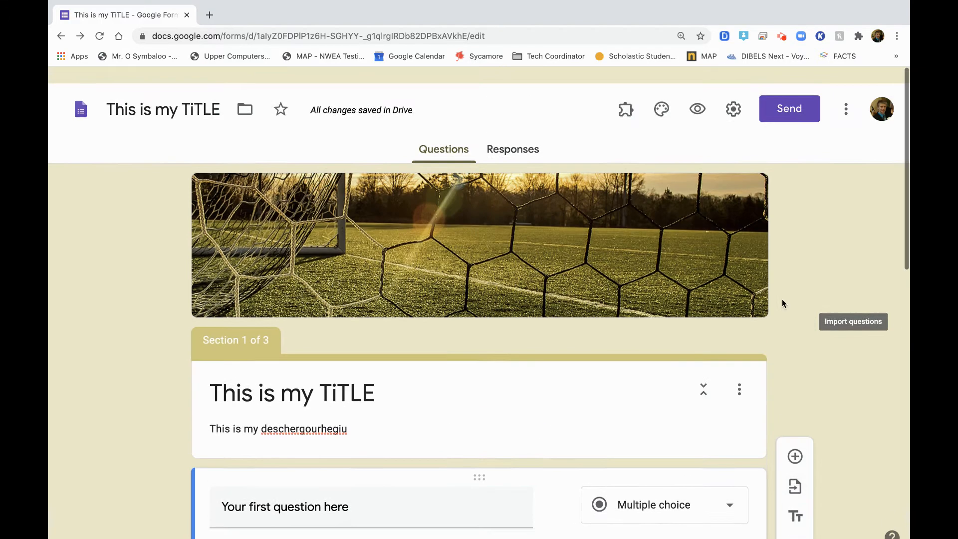
{"action": "left_click", "coordinate": [697, 91]}
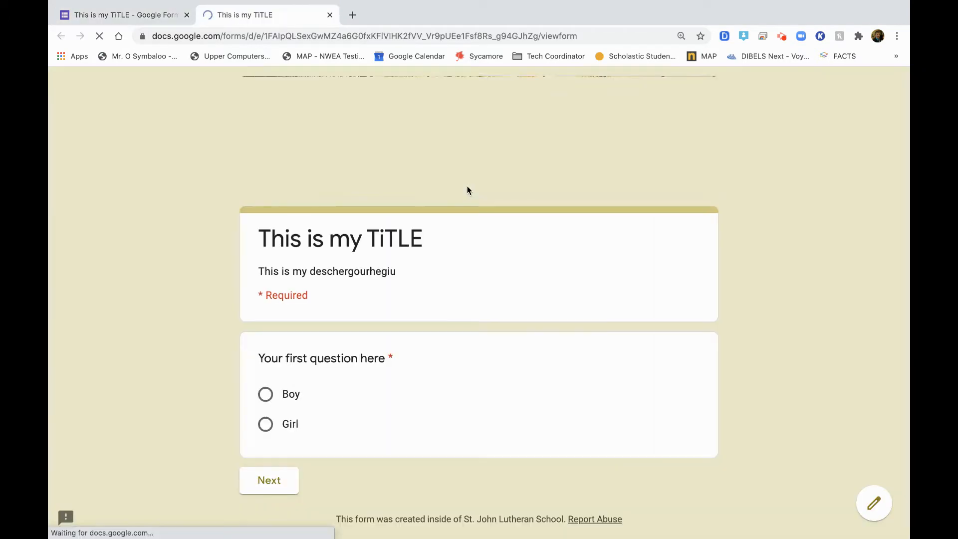
{"action": "left_click", "coordinate": [267, 394]}
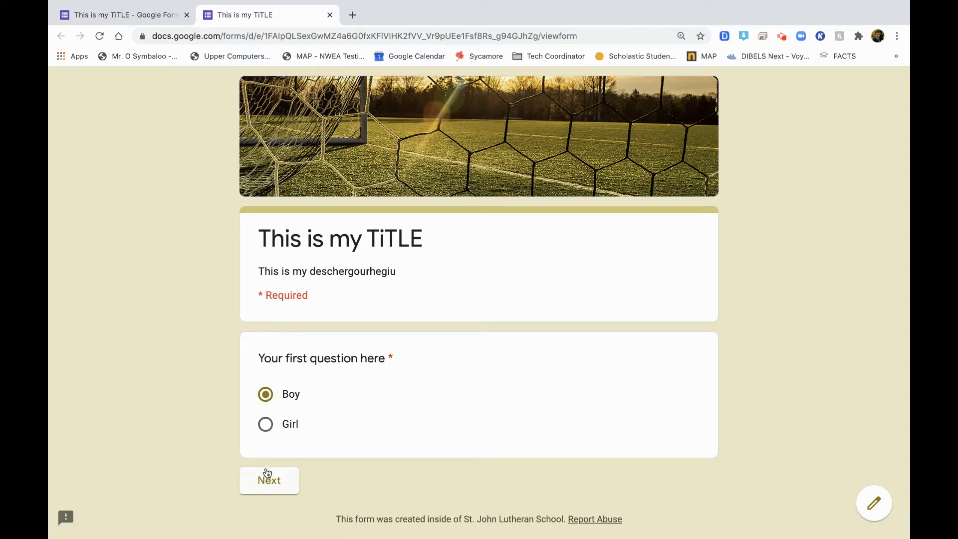
{"action": "left_click", "coordinate": [265, 481]}
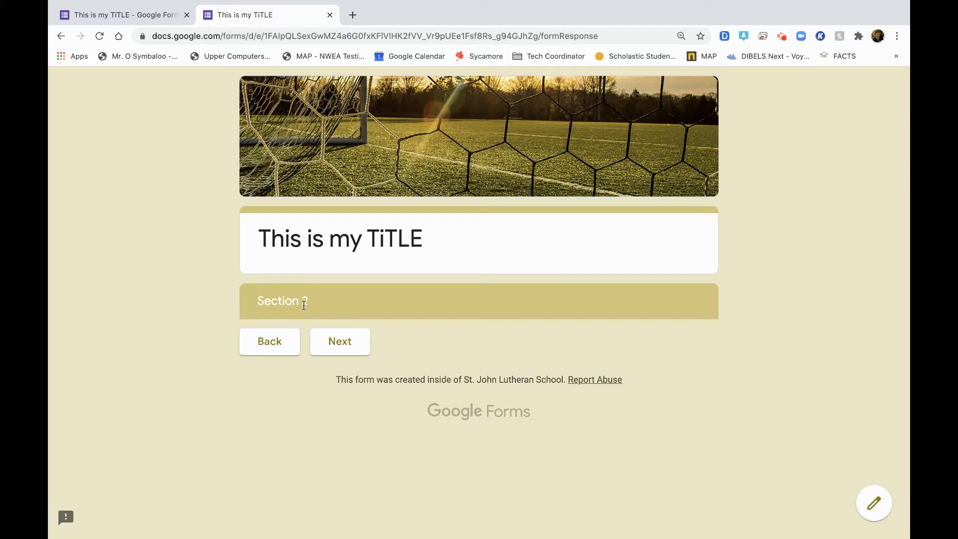
{"action": "left_click", "coordinate": [270, 340]}
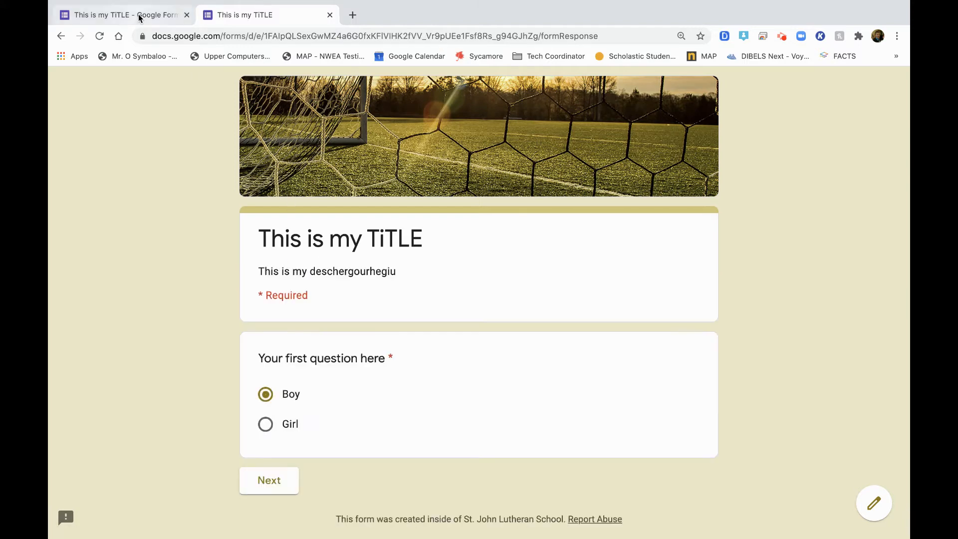
Switch to the Excel checklist and check the image and video requirement in cell B6.
{"action": "key", "text": "ctrl+Left"}
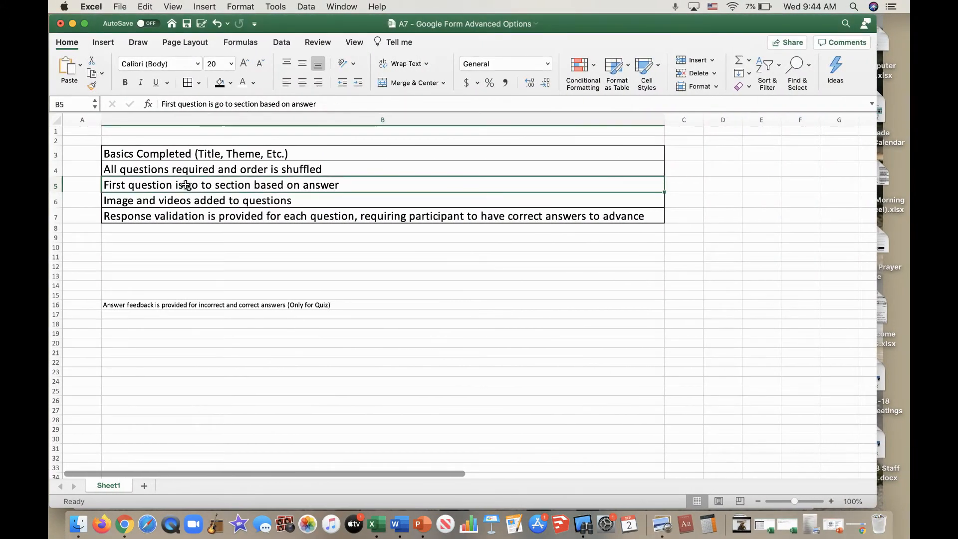
{"action": "left_click", "coordinate": [184, 206]}
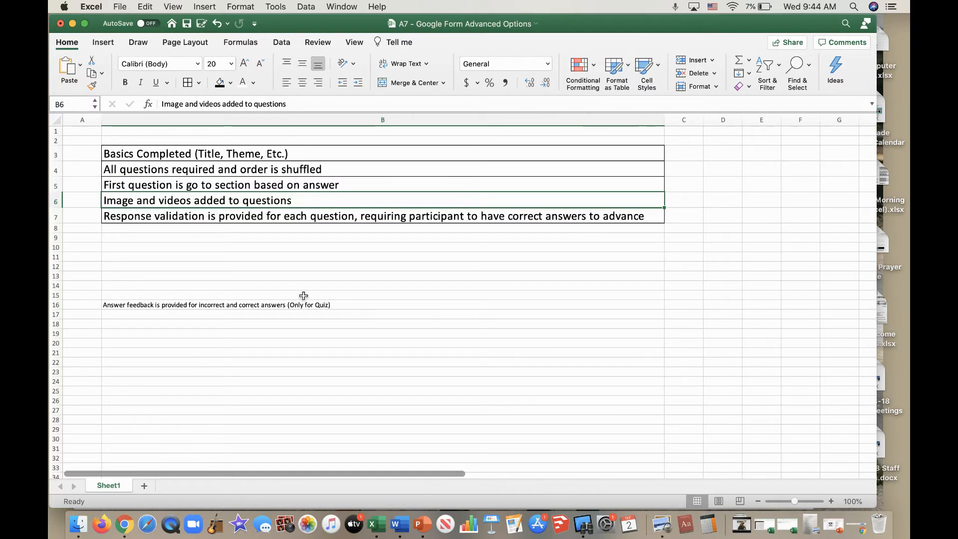
{"action": "key", "text": "ctrl+Right"}
Return to the form editor and add a required multiple-choice question with shuffled option order to Section 2.
{"action": "scroll", "coordinate": [356, 394], "scroll_direction": "down", "scroll_amount": 2}
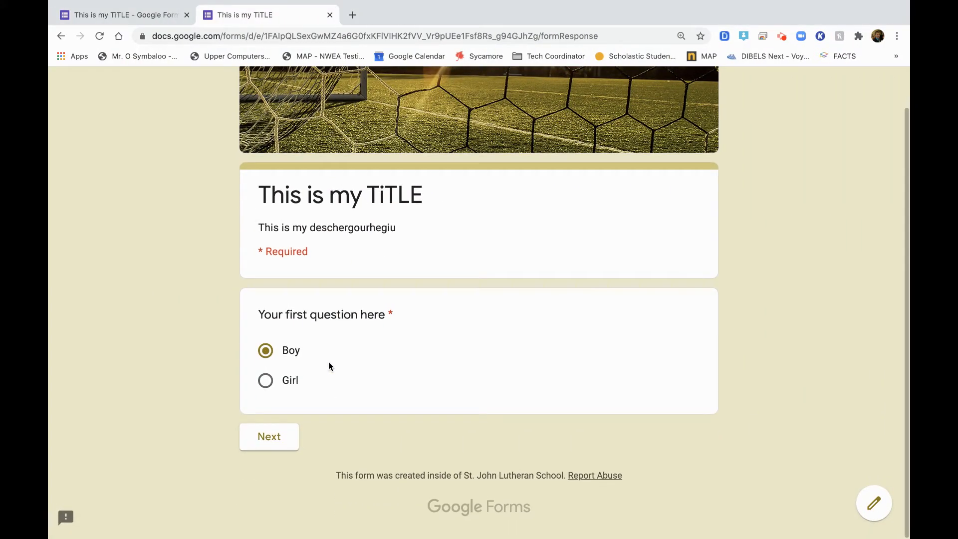
{"action": "left_click", "coordinate": [133, 15]}
{"action": "scroll", "coordinate": [335, 382], "scroll_direction": "down", "scroll_amount": 5}
{"action": "scroll", "coordinate": [336, 383], "scroll_direction": "down", "scroll_amount": 5}
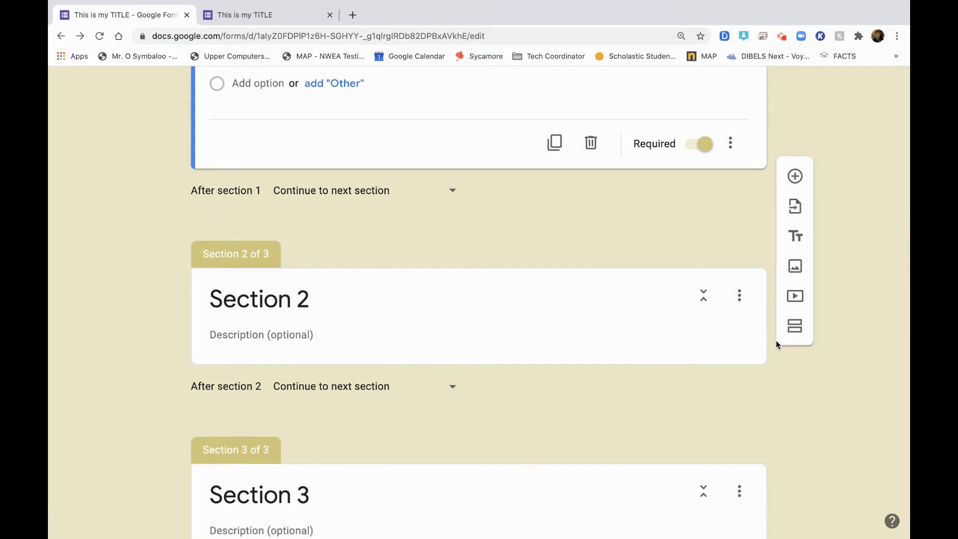
{"action": "left_click", "coordinate": [702, 341]}
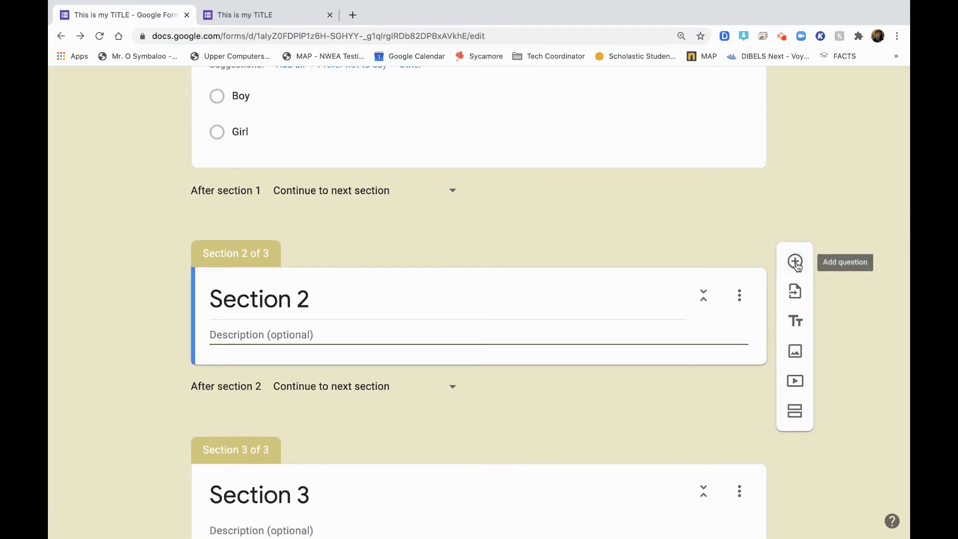
{"action": "left_click", "coordinate": [796, 262]}
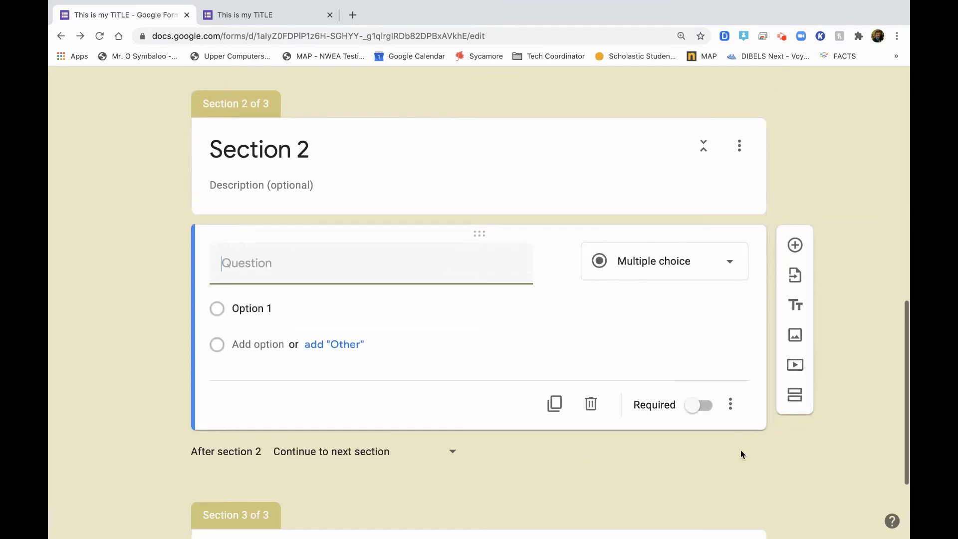
{"action": "left_click", "coordinate": [709, 409]}
{"action": "left_click", "coordinate": [726, 411]}
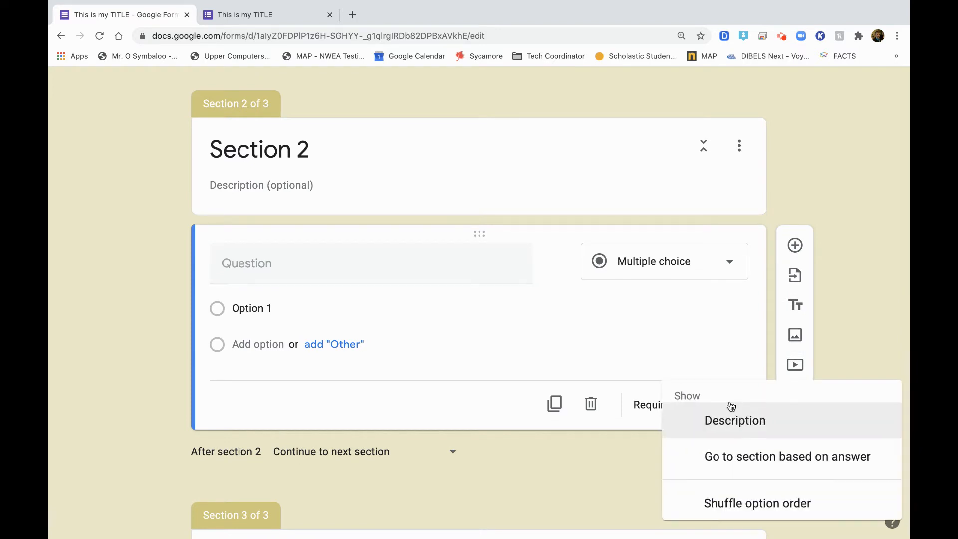
{"action": "left_click", "coordinate": [734, 502]}
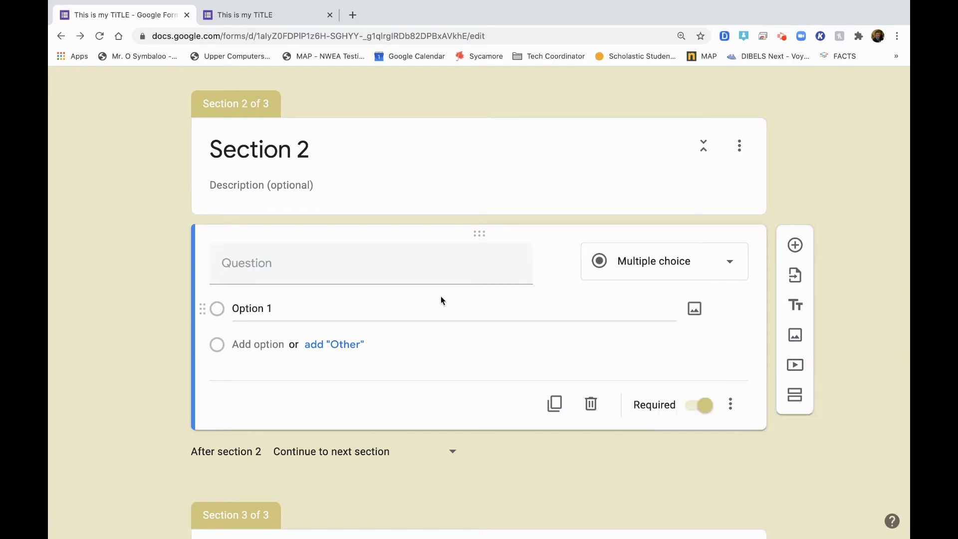
Title the Section 2 question "My Question Here" and give it the options "Blue" and "Red".
{"action": "left_click", "coordinate": [321, 256]}
{"action": "type", "text": "My Question Here"}
{"action": "left_click", "coordinate": [294, 299]}
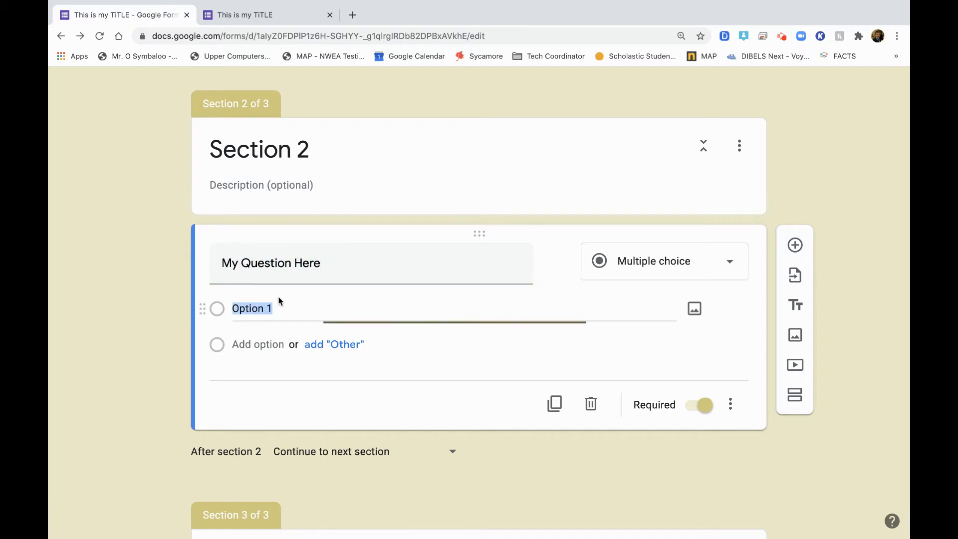
{"action": "type", "text": "Blue"}
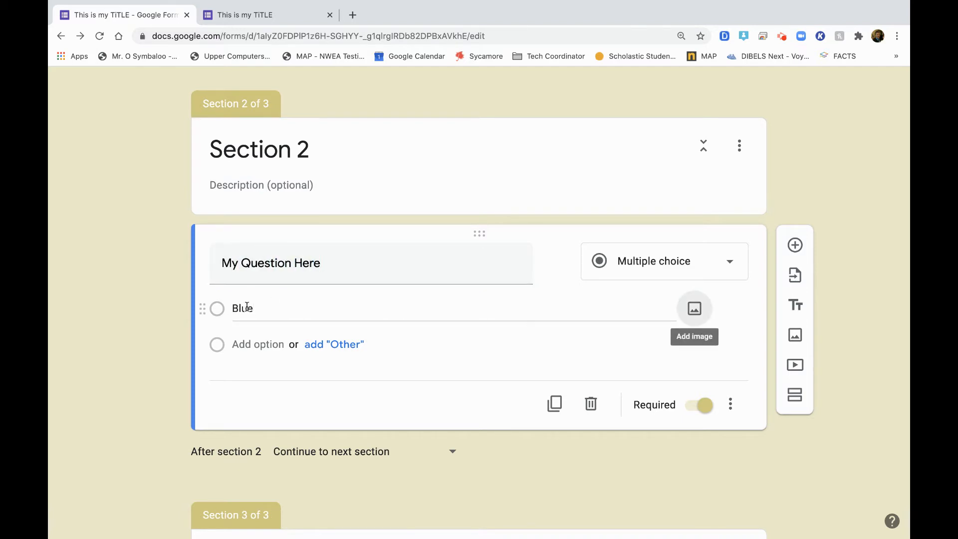
{"action": "left_click", "coordinate": [252, 344]}
{"action": "type", "text": "Red"}
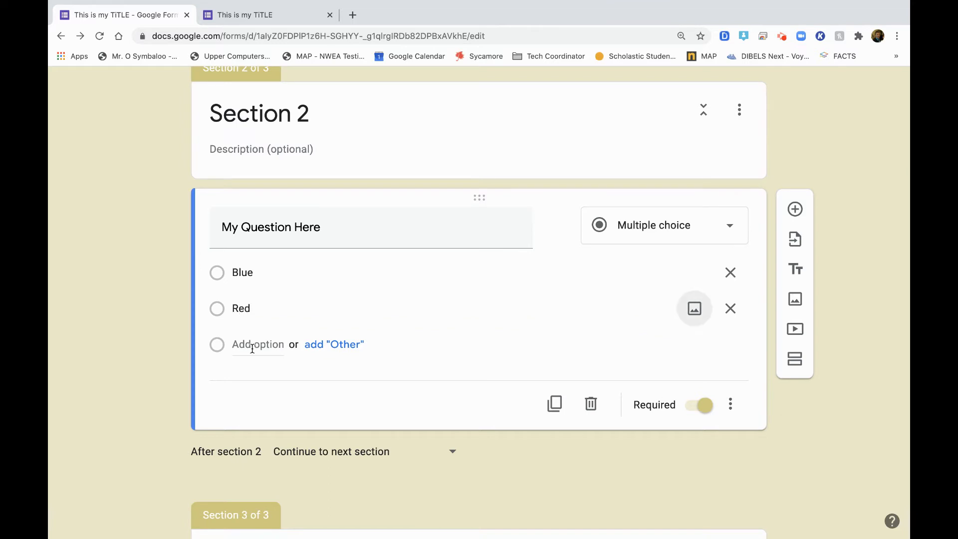
Add the option "Green" to the Section 2 question and duplicate the question three times.
{"action": "left_click", "coordinate": [256, 345]}
{"action": "type", "text": "Green"}
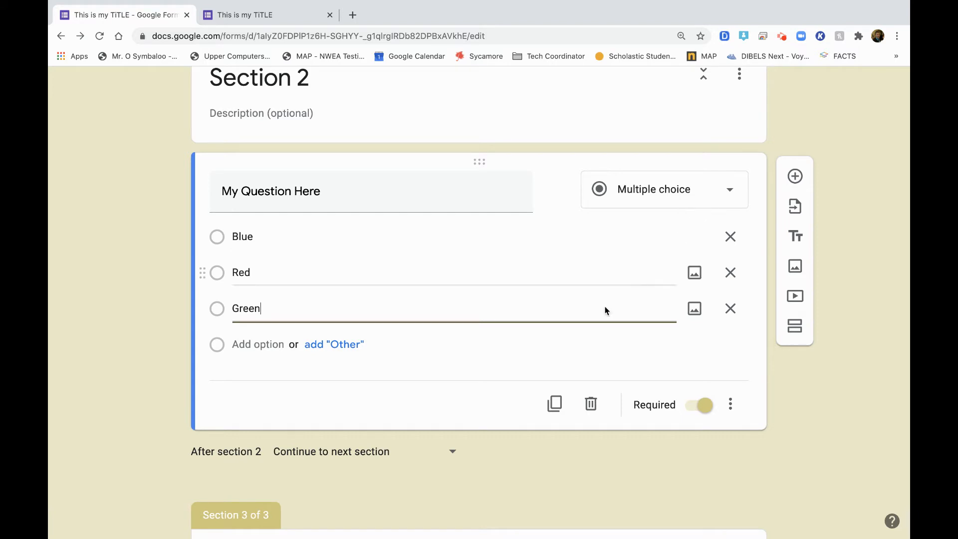
{"action": "left_click", "coordinate": [558, 403]}
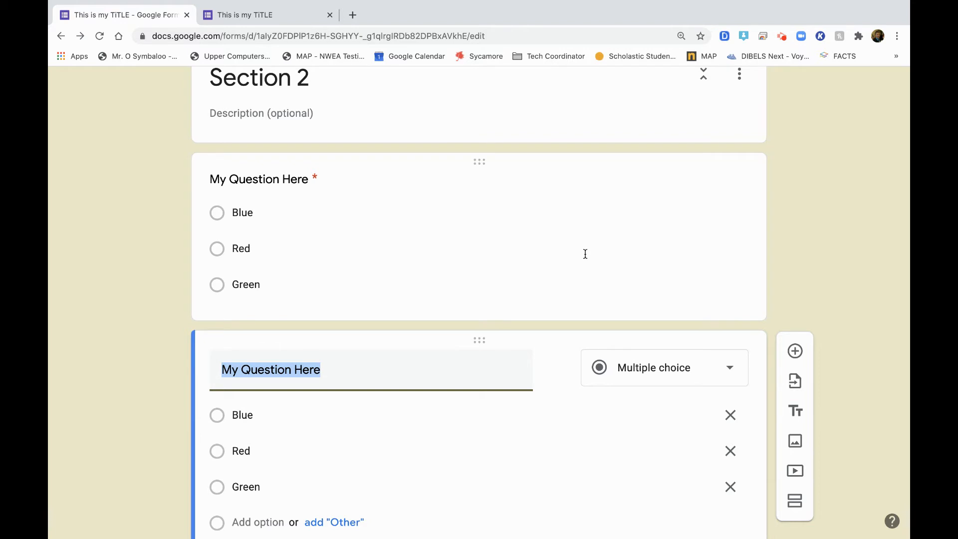
{"action": "scroll", "coordinate": [586, 255], "scroll_direction": "up", "scroll_amount": 6}
{"action": "scroll", "coordinate": [586, 255], "scroll_direction": "down", "scroll_amount": 7}
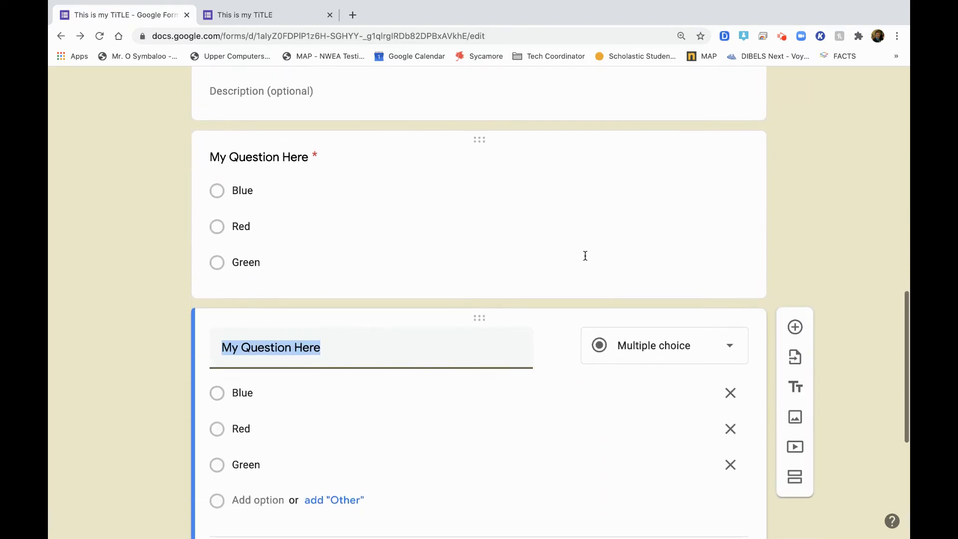
{"action": "scroll", "coordinate": [571, 278], "scroll_direction": "down", "scroll_amount": 5}
{"action": "left_click", "coordinate": [556, 382]}
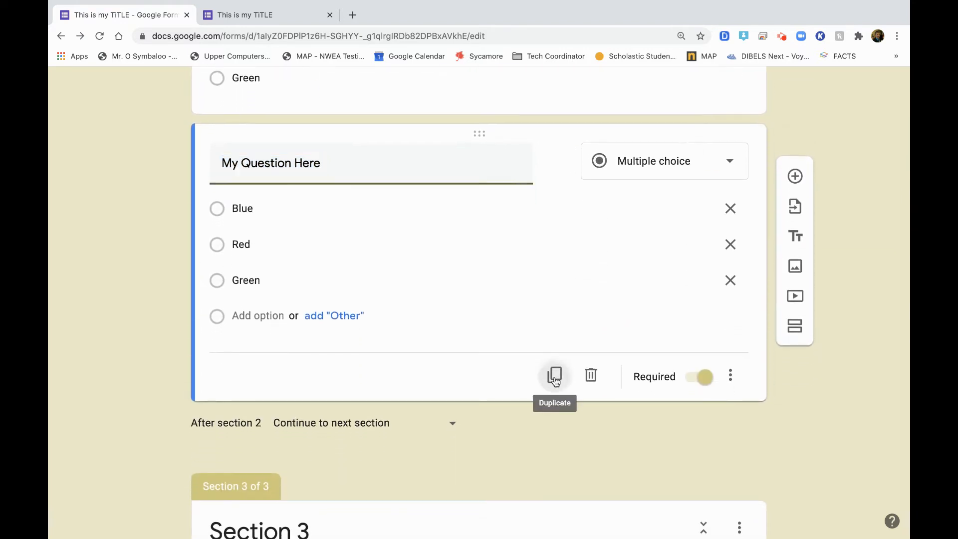
{"action": "left_click", "coordinate": [556, 382]}
{"action": "left_click", "coordinate": [554, 394]}
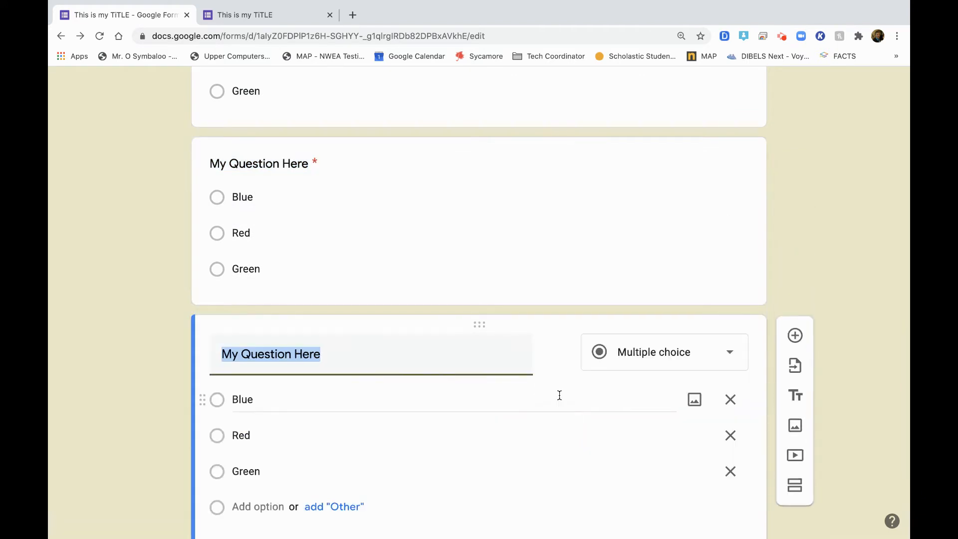
{"action": "scroll", "coordinate": [555, 342], "scroll_direction": "up", "scroll_amount": 5}
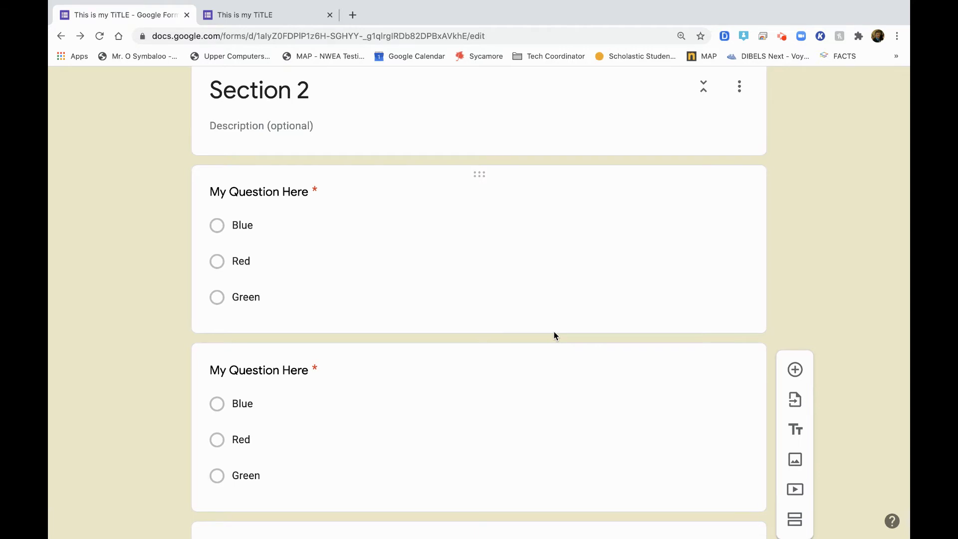
{"action": "scroll", "coordinate": [554, 332], "scroll_direction": "up", "scroll_amount": 1}
{"action": "scroll", "coordinate": [554, 331], "scroll_direction": "down", "scroll_amount": 5}
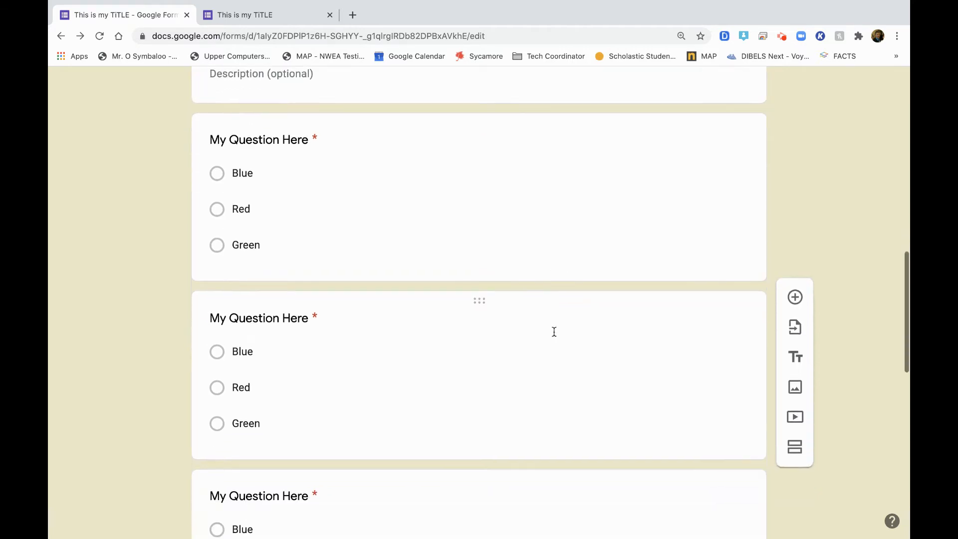
{"action": "scroll", "coordinate": [555, 331], "scroll_direction": "down", "scroll_amount": 1}
Switch to the Excel checklist and append "(multiple questions, per section required)" to the shuffled-questions item in cell B4.
{"action": "key", "text": "ctrl+Left"}
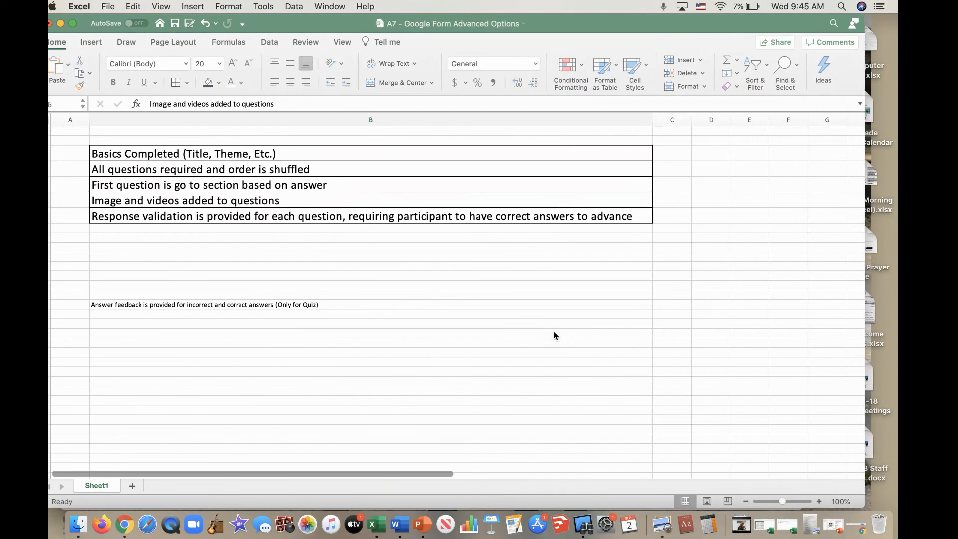
{"action": "left_click", "coordinate": [389, 185]}
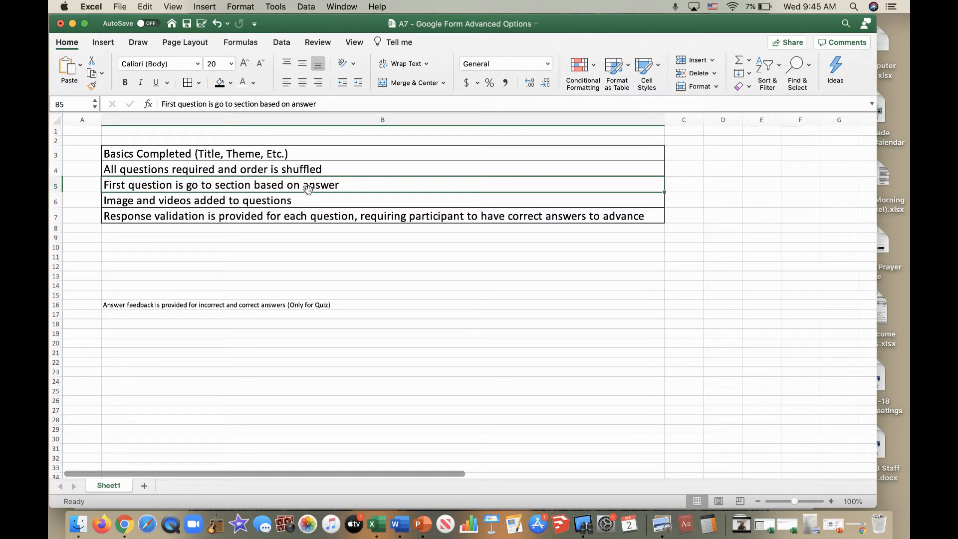
{"action": "double_click", "coordinate": [353, 170]}
{"action": "type", "text": "(multiple questions, per section required"}
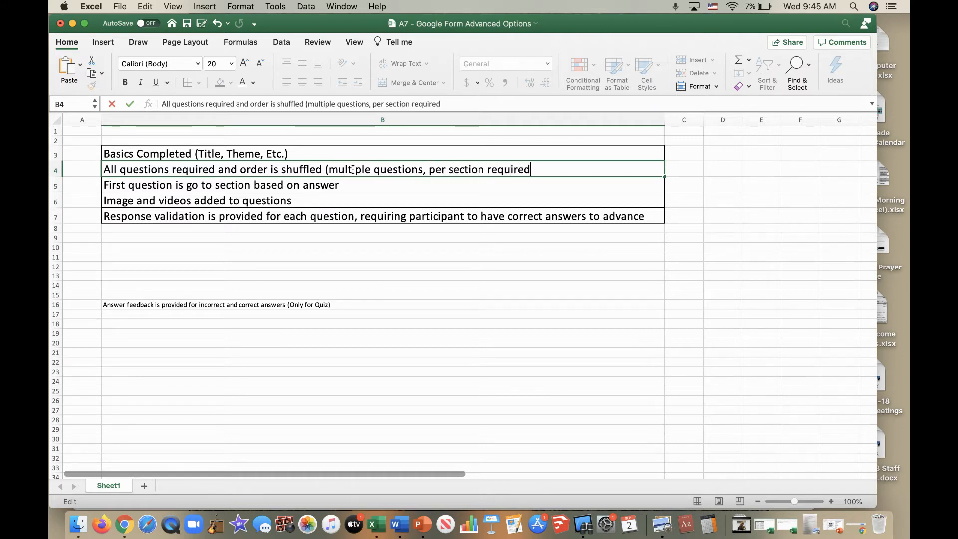
{"action": "type", "text": ")"}
{"action": "left_click", "coordinate": [336, 232]}
{"action": "left_click", "coordinate": [314, 183]}
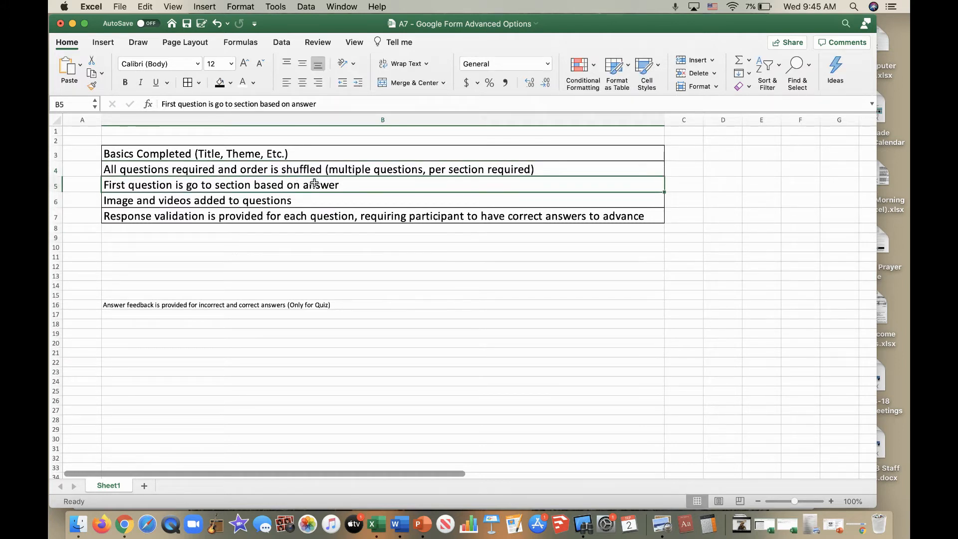
{"action": "left_click", "coordinate": [313, 199]}
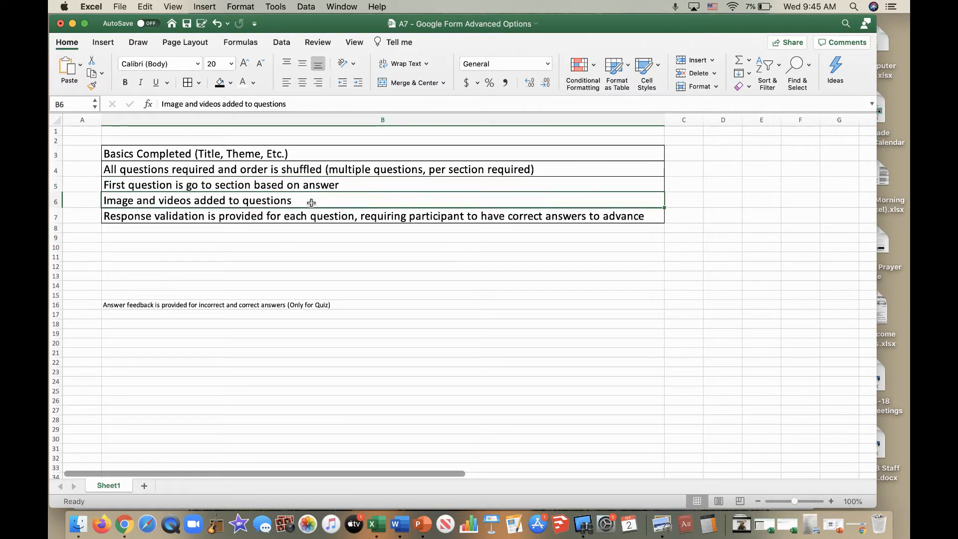
Return to the form editor and open image insertion for the "Blue" option of the third question in Section 2.
{"action": "key", "text": "ctrl+Right"}
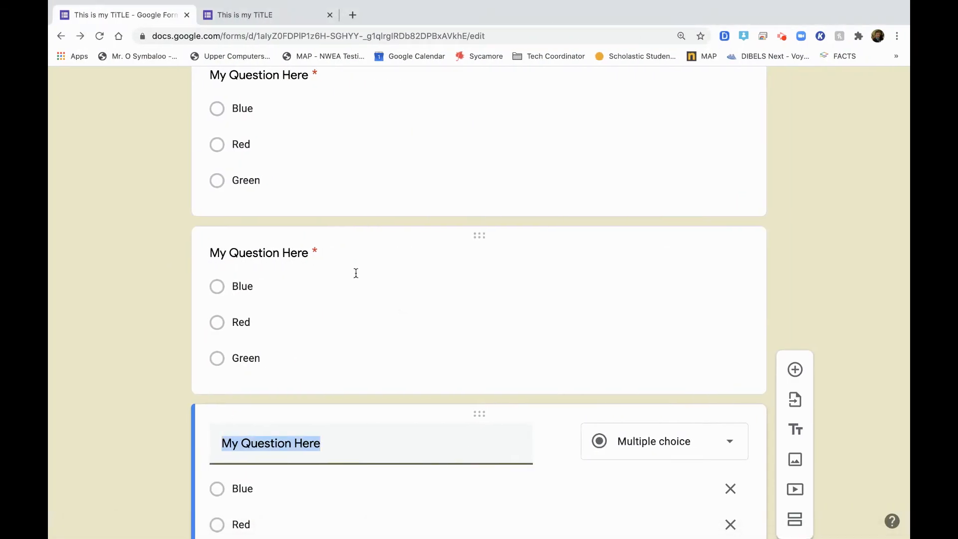
{"action": "left_click", "coordinate": [356, 274]}
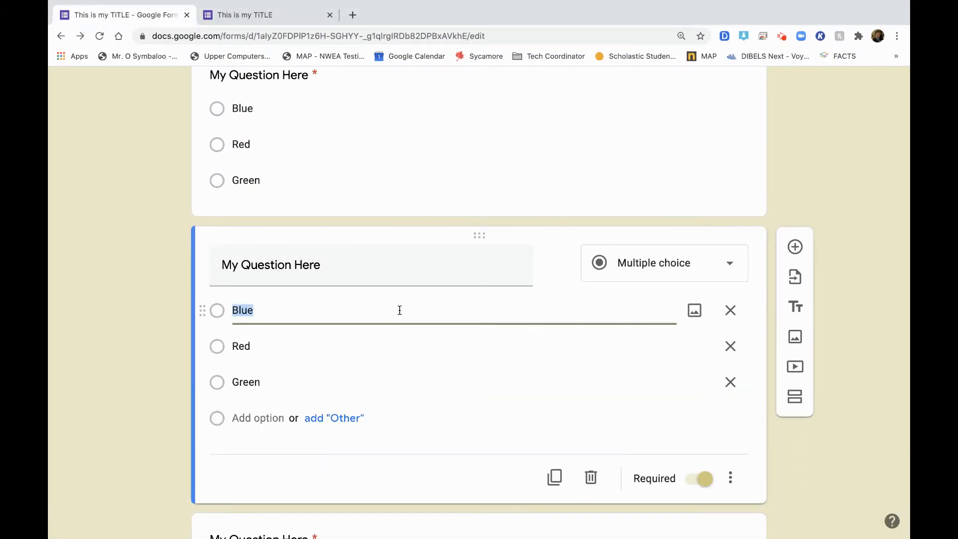
{"action": "left_click", "coordinate": [695, 311]}
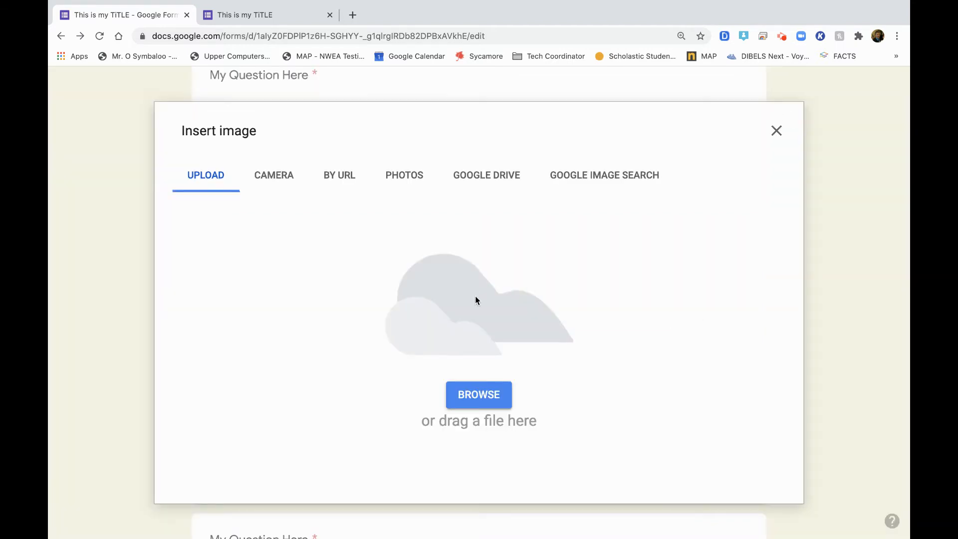
Look through the Photos and Camera image sources, dismiss the camera request and return to the Upload source.
{"action": "left_click", "coordinate": [409, 181]}
{"action": "scroll", "coordinate": [407, 227], "scroll_direction": "down", "scroll_amount": 15}
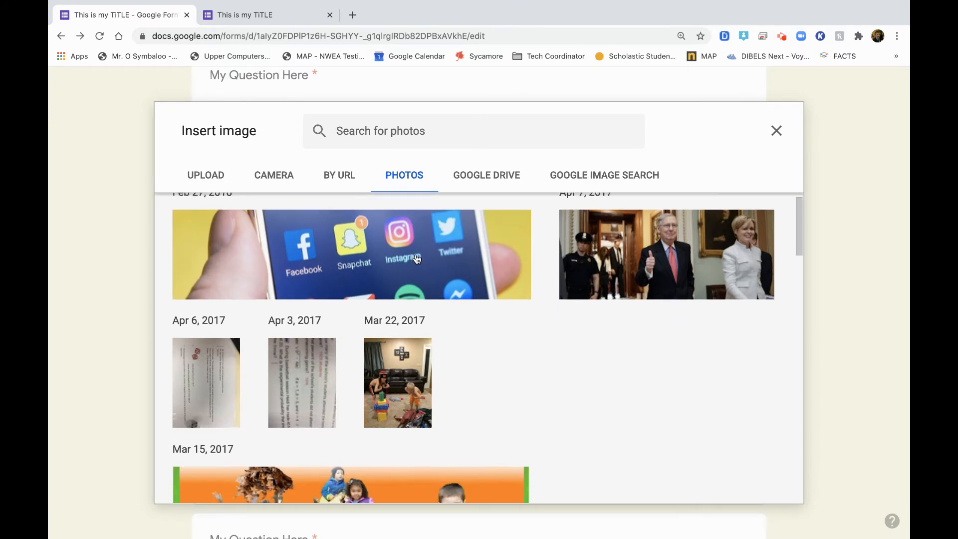
{"action": "scroll", "coordinate": [418, 259], "scroll_direction": "up", "scroll_amount": 10}
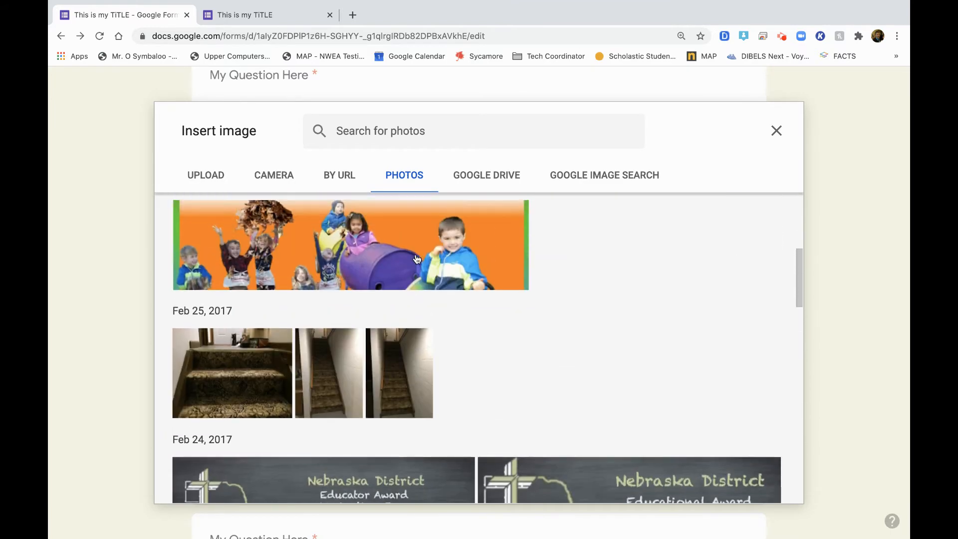
{"action": "left_click", "coordinate": [269, 175]}
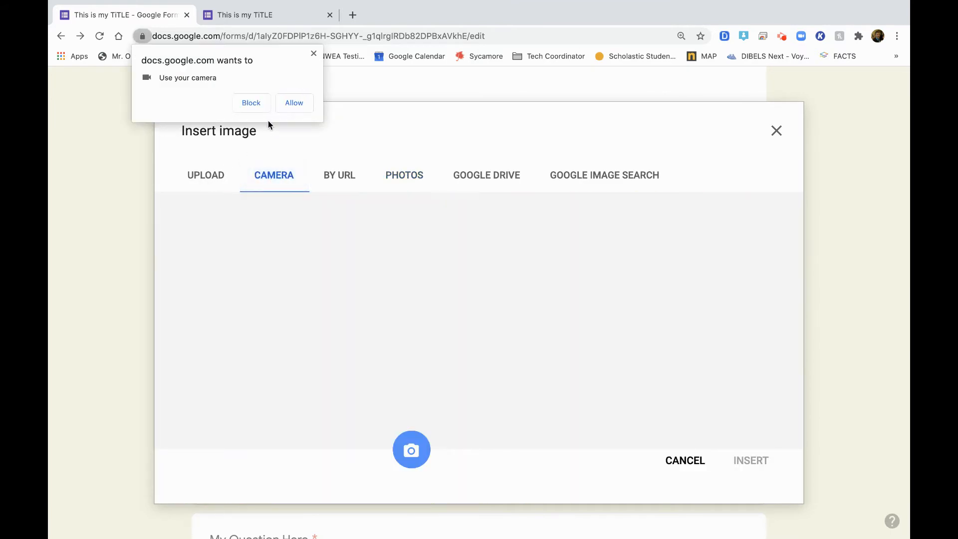
{"action": "left_click", "coordinate": [313, 53]}
{"action": "left_click", "coordinate": [209, 176]}
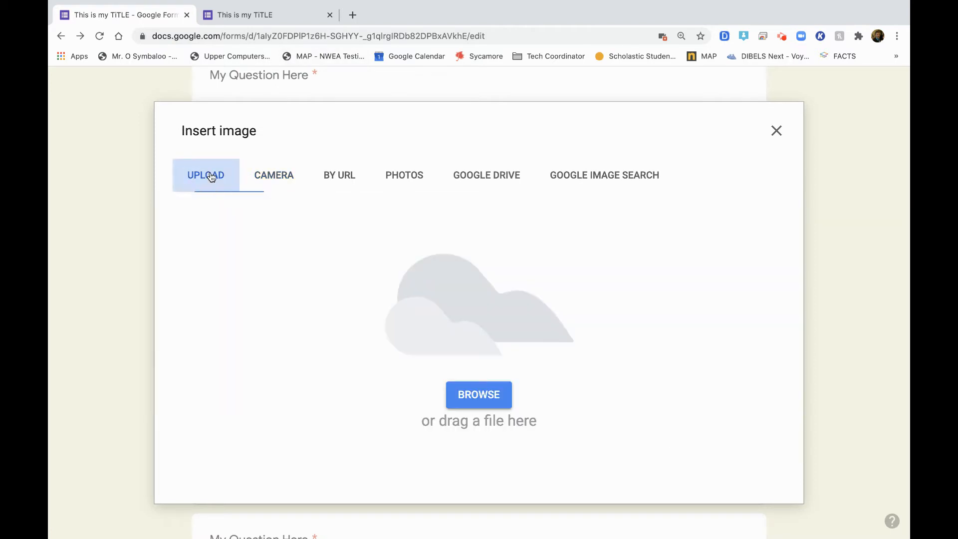
Search Google for "blue" in a new browser tab and save The Guardian's solid blue image to the Desktop as Blue---the-colour-008.
{"action": "left_click", "coordinate": [353, 15]}
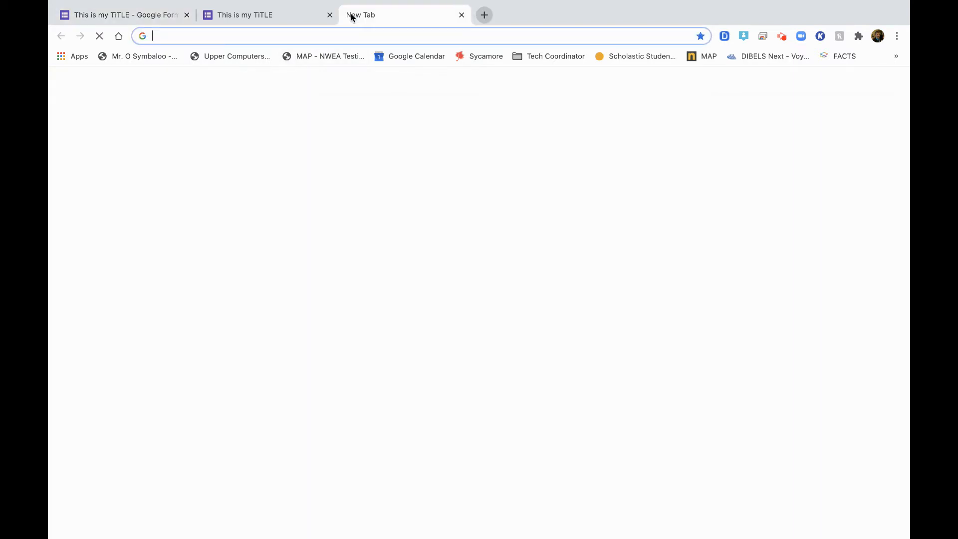
{"action": "type", "text": "blue"}
{"action": "key", "text": "Return"}
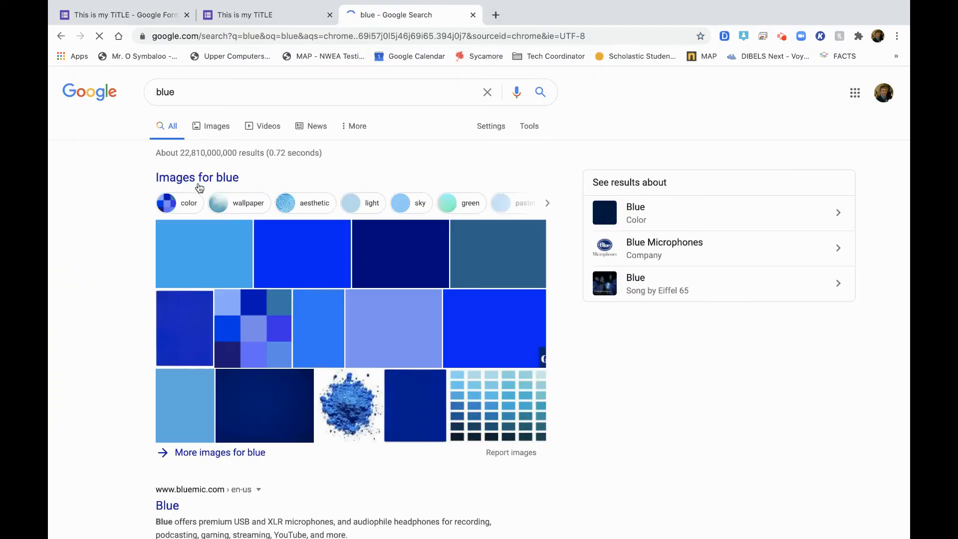
{"action": "left_click", "coordinate": [296, 253]}
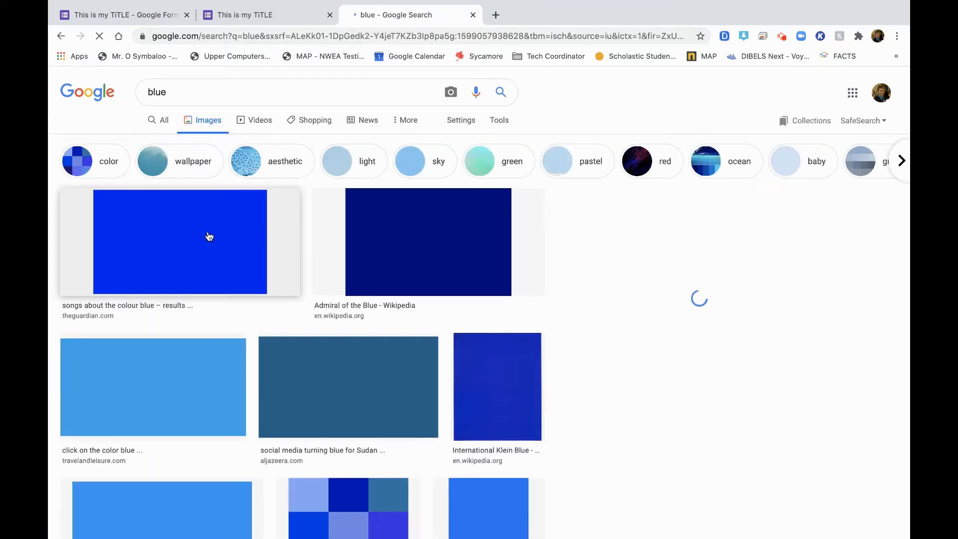
{"action": "left_click", "coordinate": [208, 237]}
{"action": "right_click", "coordinate": [207, 232]}
{"action": "right_click", "coordinate": [708, 143]}
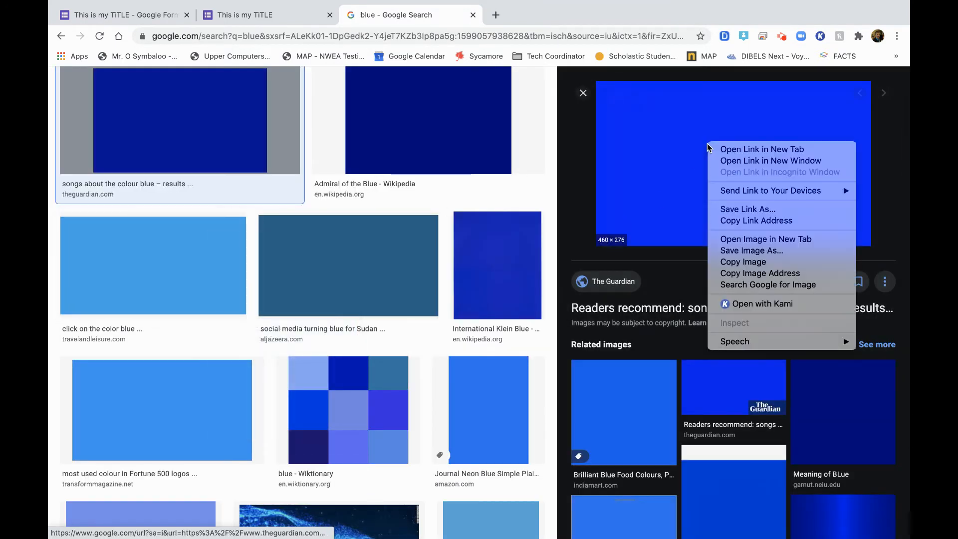
{"action": "left_click", "coordinate": [748, 251]}
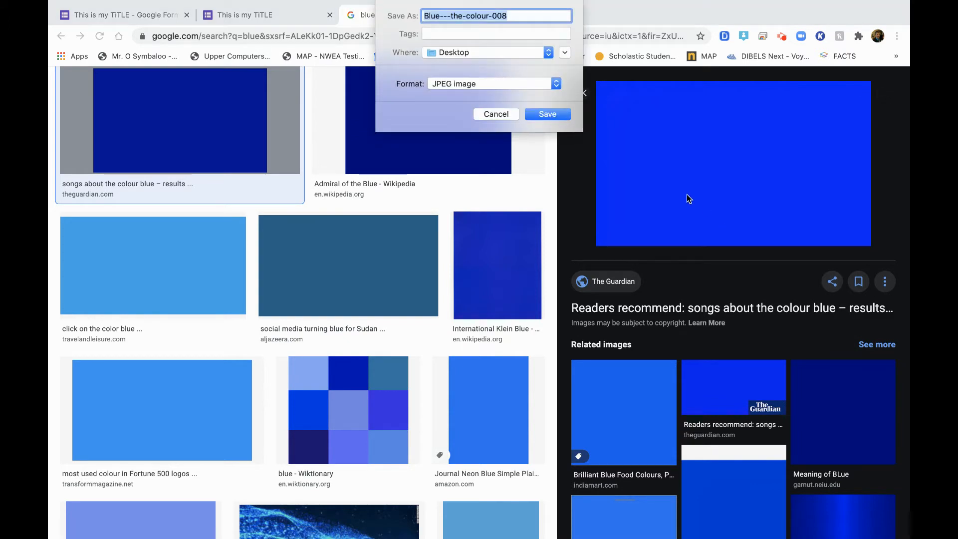
{"action": "key", "text": "Return"}
Return to the form editor and upload Blue---the-colour-008.jpg from the Desktop as the image for the "Blue" option.
{"action": "left_click", "coordinate": [282, 15]}
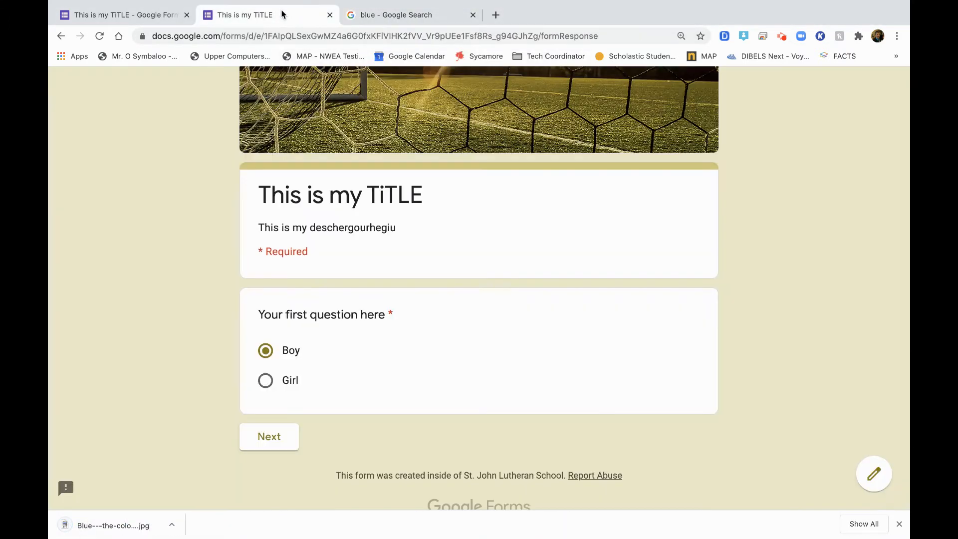
{"action": "left_click", "coordinate": [124, 15]}
{"action": "left_click", "coordinate": [478, 379]}
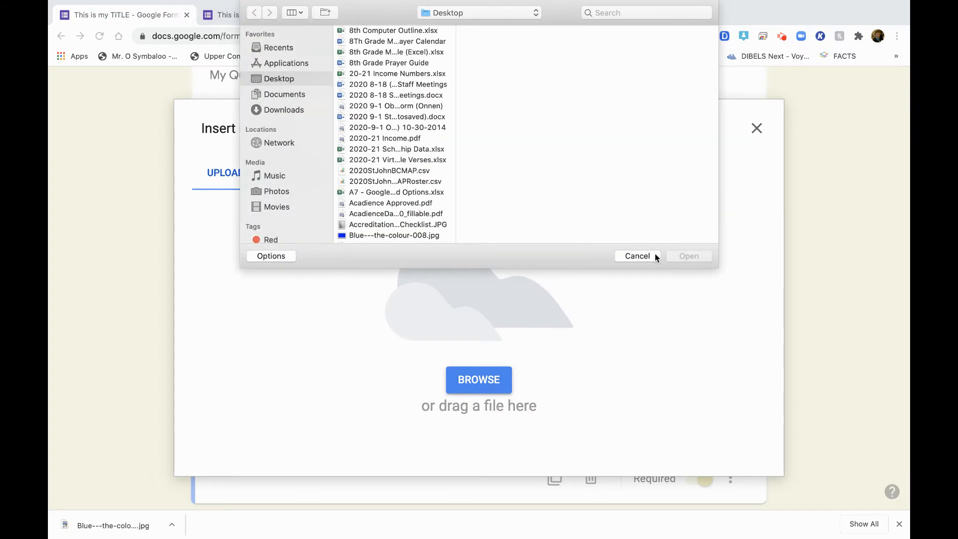
{"action": "left_click", "coordinate": [425, 235]}
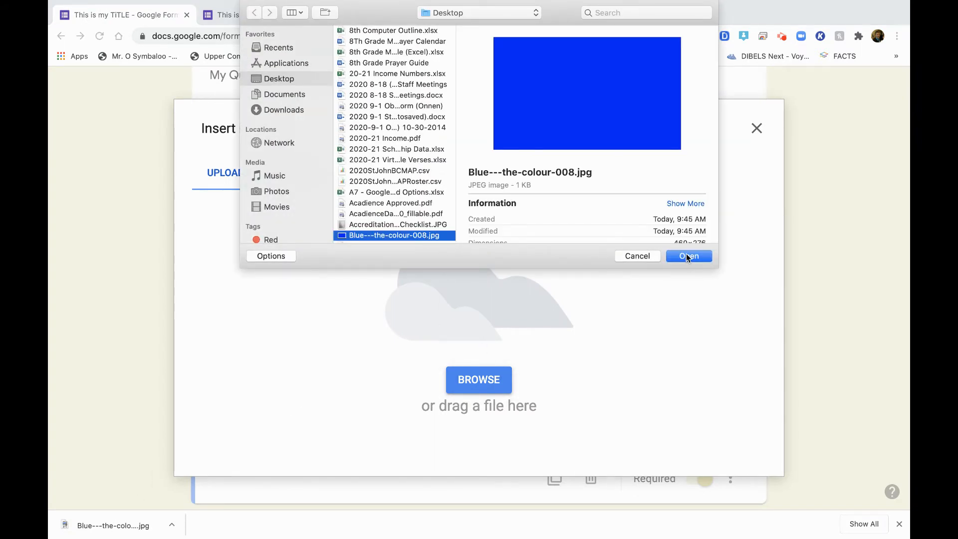
{"action": "left_click", "coordinate": [688, 257]}
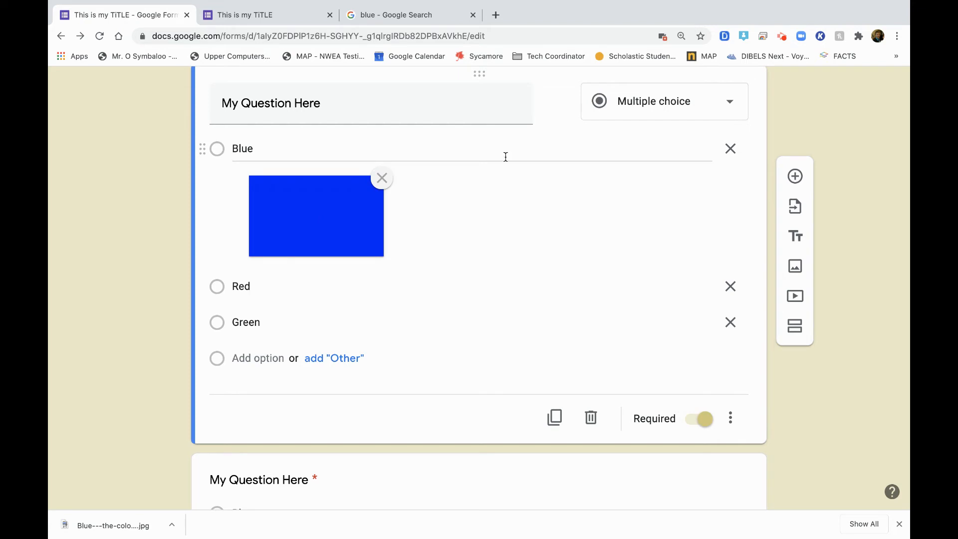
Insert Blue---the-colour-008.jpg from the Desktop as the question image of the last question in Section 2.
{"action": "scroll", "coordinate": [473, 284], "scroll_direction": "down", "scroll_amount": 5}
{"action": "left_click", "coordinate": [373, 302]}
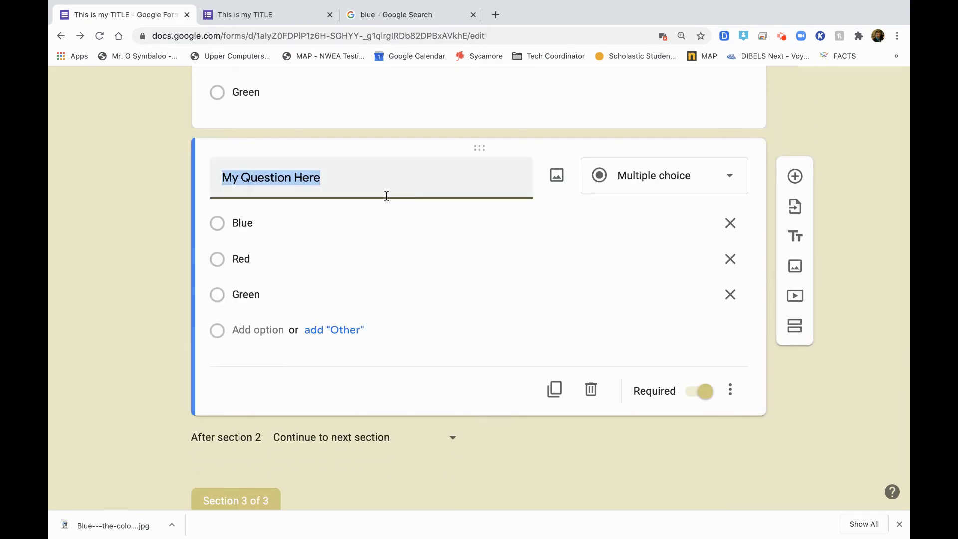
{"action": "left_click", "coordinate": [557, 176]}
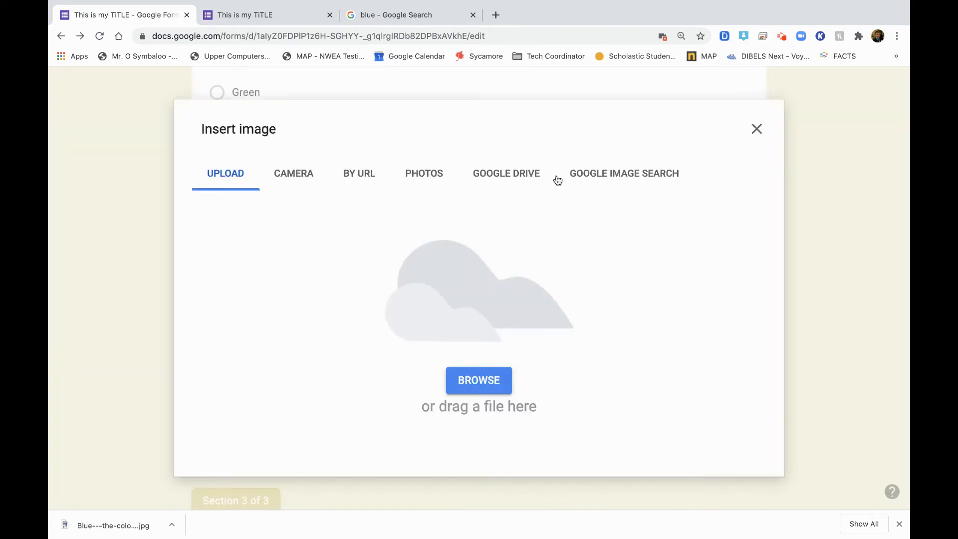
{"action": "left_click", "coordinate": [470, 369]}
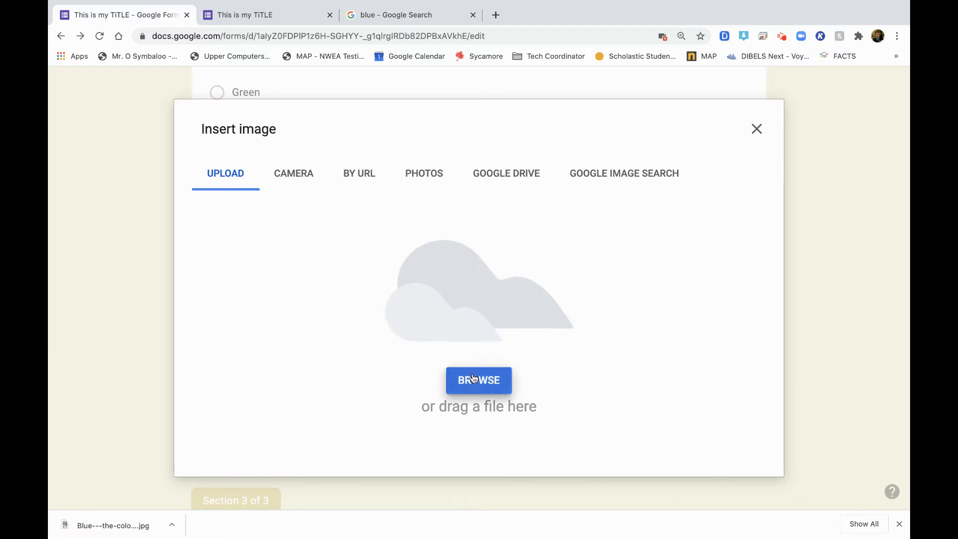
{"action": "left_click", "coordinate": [398, 236]}
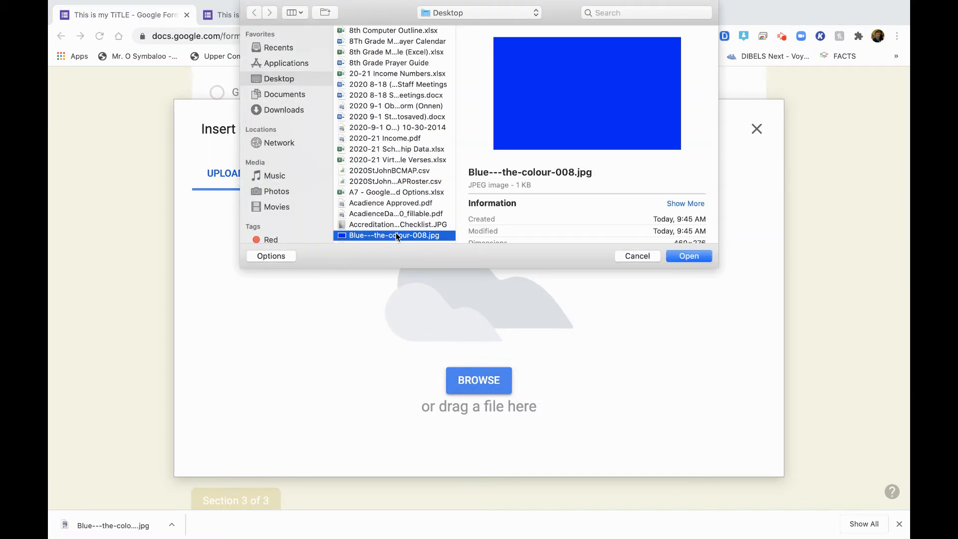
{"action": "left_click", "coordinate": [691, 259]}
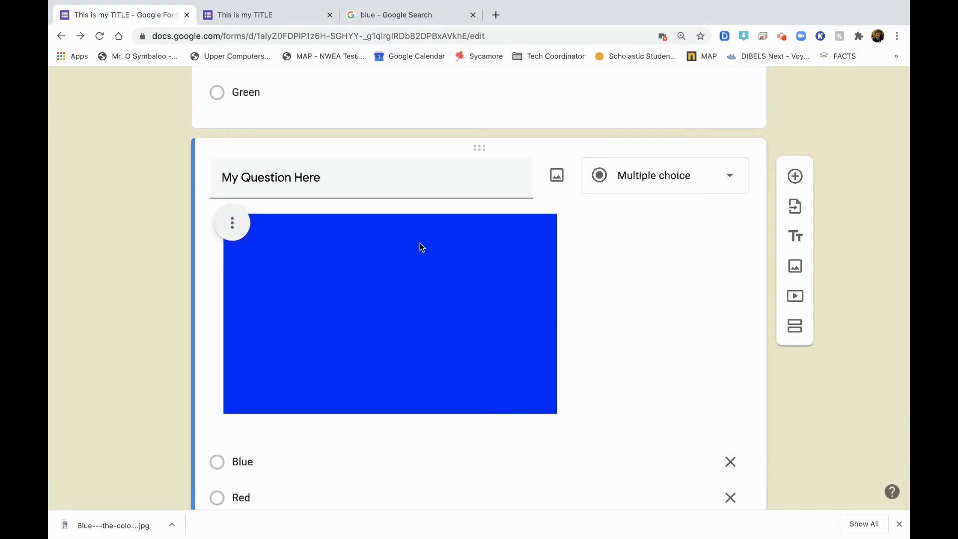
Retitle the last question in Section 2, above its blue image, as "What color is this?".
{"action": "triple_click", "coordinate": [370, 182]}
{"action": "type", "text": "W"}
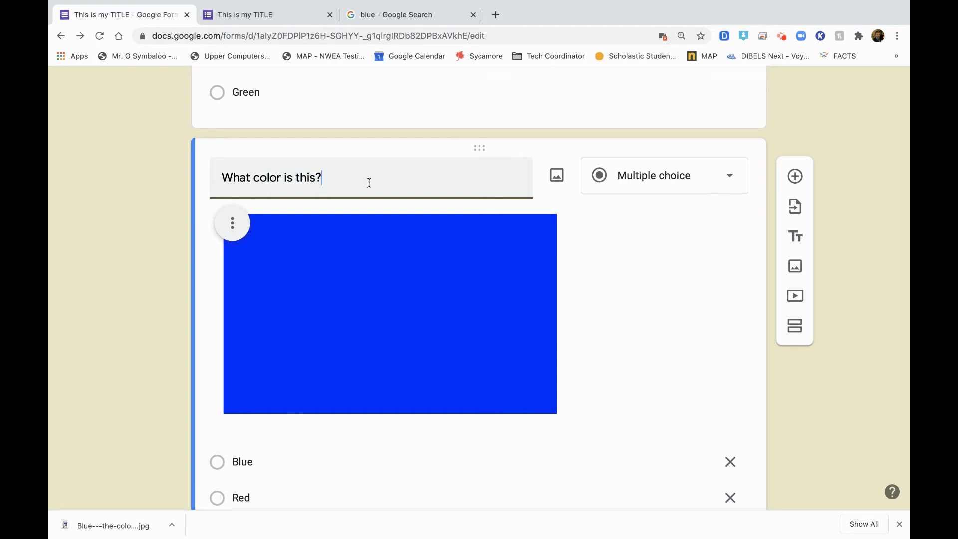
{"action": "left_click", "coordinate": [508, 241]}
{"action": "scroll", "coordinate": [417, 295], "scroll_direction": "down", "scroll_amount": 4}
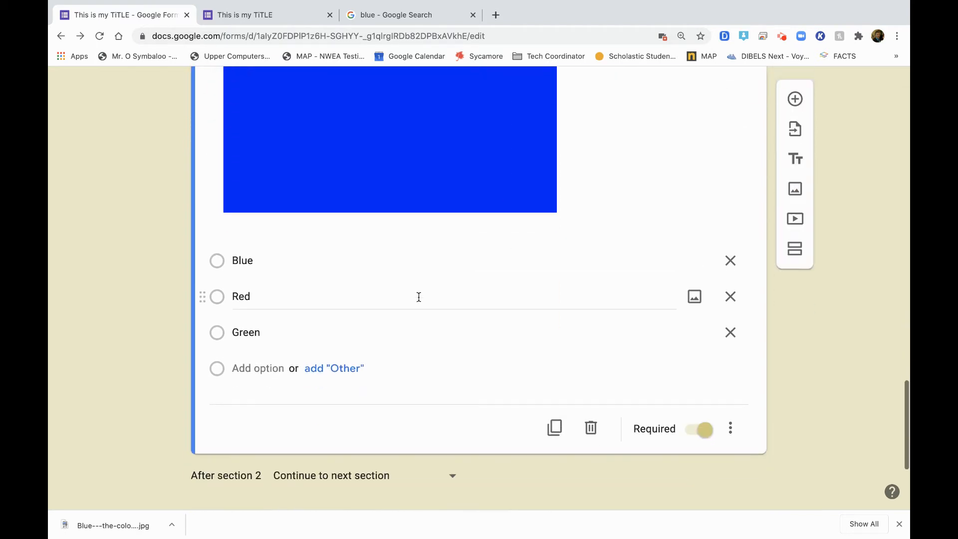
Start adding a video below the second question in Section 2 and search YouTube for "monkey".
{"action": "scroll", "coordinate": [426, 284], "scroll_direction": "down", "scroll_amount": 2}
{"action": "scroll", "coordinate": [427, 284], "scroll_direction": "up", "scroll_amount": 10}
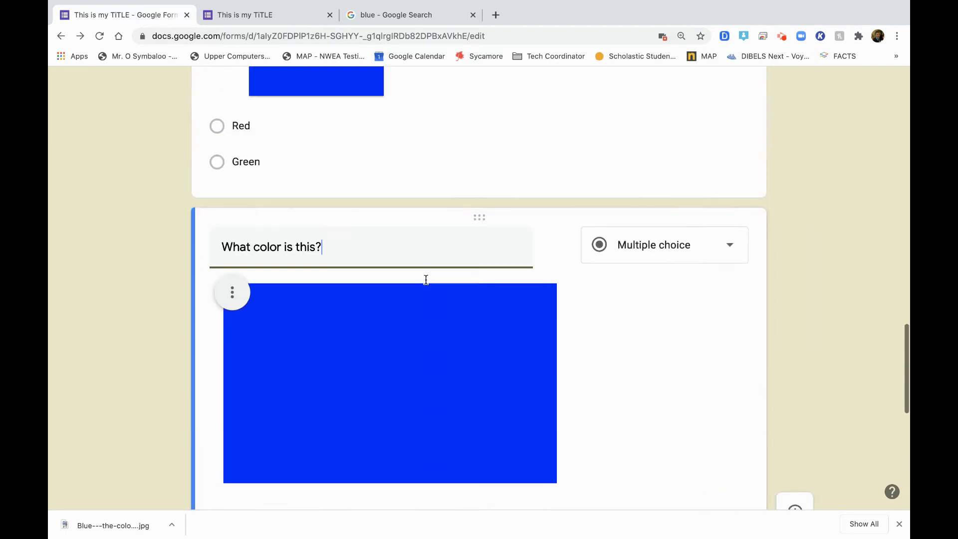
{"action": "scroll", "coordinate": [426, 284], "scroll_direction": "up", "scroll_amount": 7}
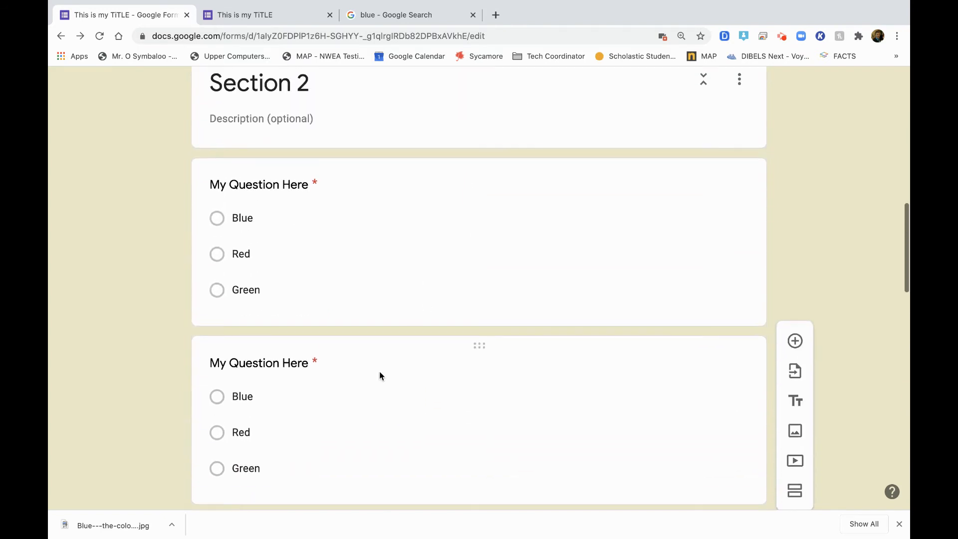
{"action": "scroll", "coordinate": [379, 374], "scroll_direction": "down", "scroll_amount": 1}
{"action": "left_click", "coordinate": [378, 374]}
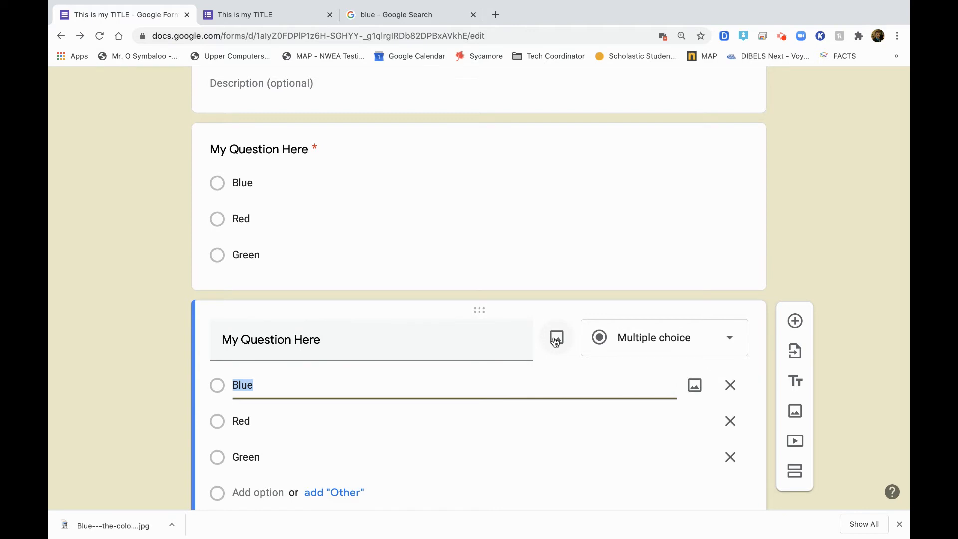
{"action": "scroll", "coordinate": [686, 446], "scroll_direction": "down", "scroll_amount": 2}
{"action": "left_click", "coordinate": [552, 353]}
{"action": "left_click", "coordinate": [496, 272]}
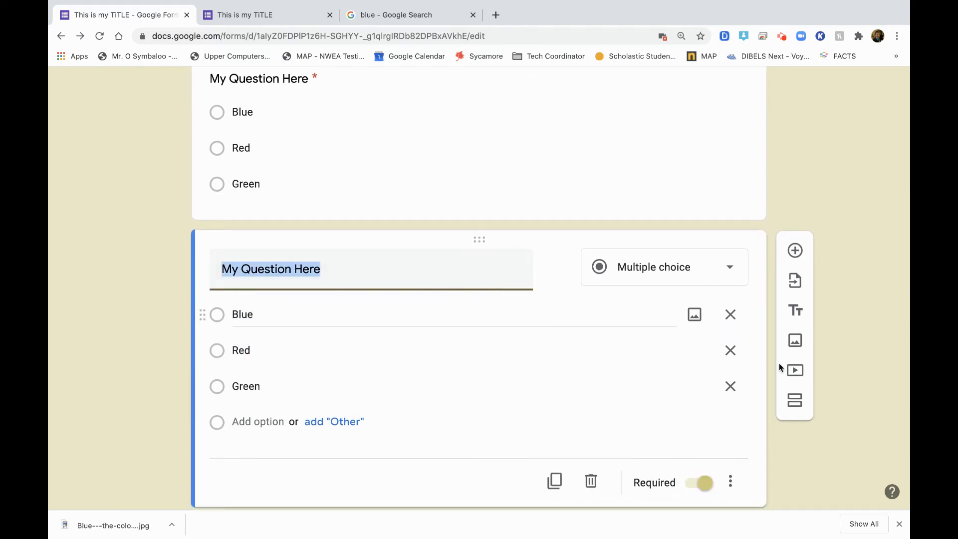
{"action": "left_click", "coordinate": [806, 371]}
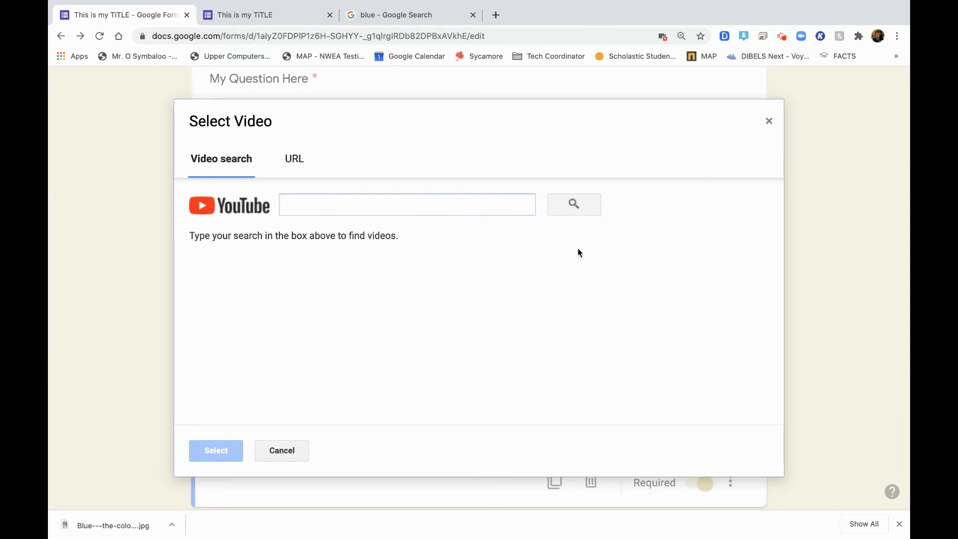
{"action": "left_click", "coordinate": [378, 203]}
{"action": "type", "text": "mone"}
{"action": "key", "text": "BackSpace"}
{"action": "key", "text": "Return"}
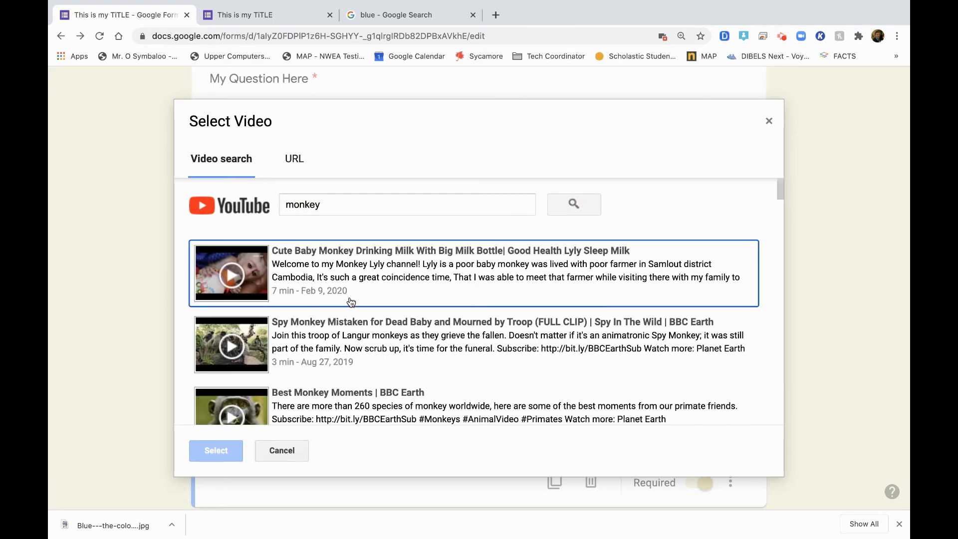
Insert the "Best Monkey Moments | BBC Earth" video and title it "What happens to the monkey?".
{"action": "scroll", "coordinate": [400, 328], "scroll_direction": "down", "scroll_amount": 2}
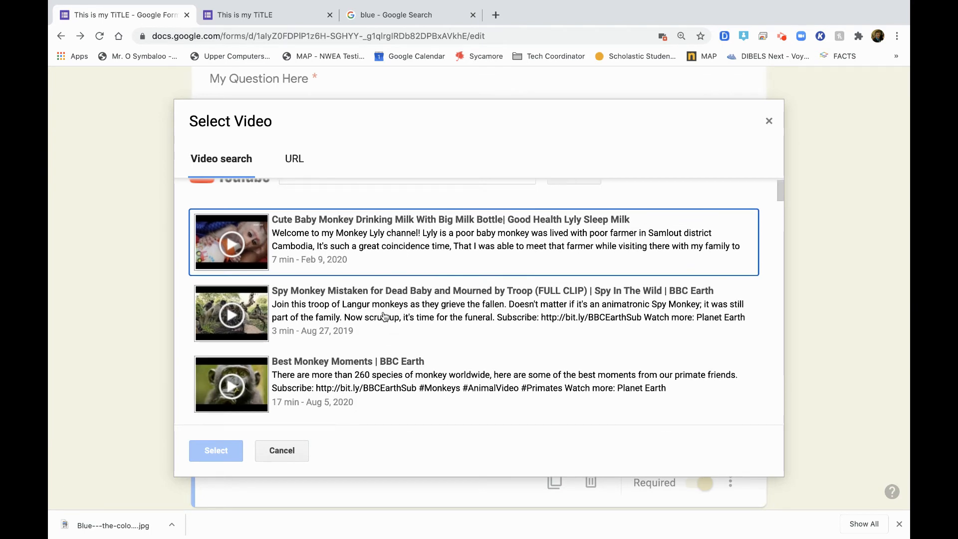
{"action": "scroll", "coordinate": [384, 314], "scroll_direction": "down", "scroll_amount": 5}
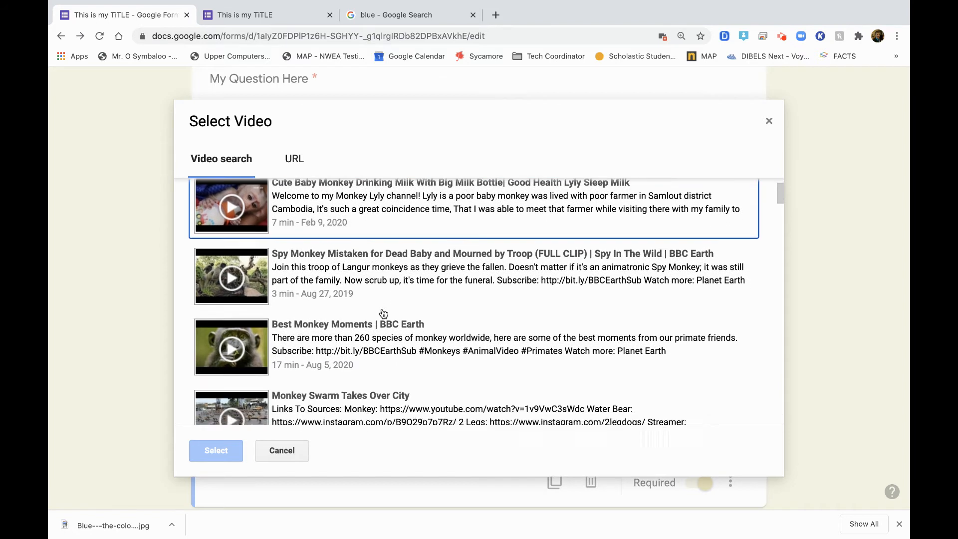
{"action": "left_click", "coordinate": [352, 247]}
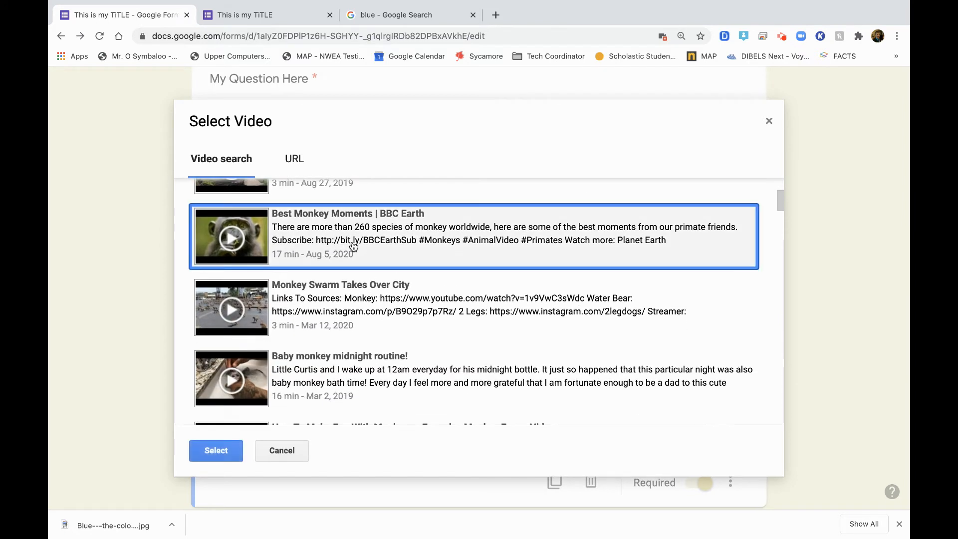
{"action": "left_click", "coordinate": [215, 450]}
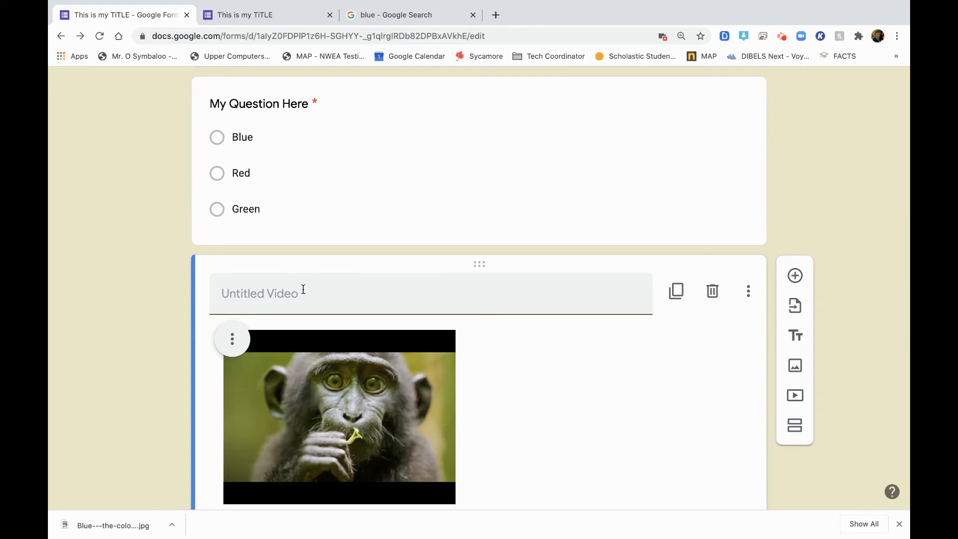
{"action": "type", "text": "What happens to the monkey?"}
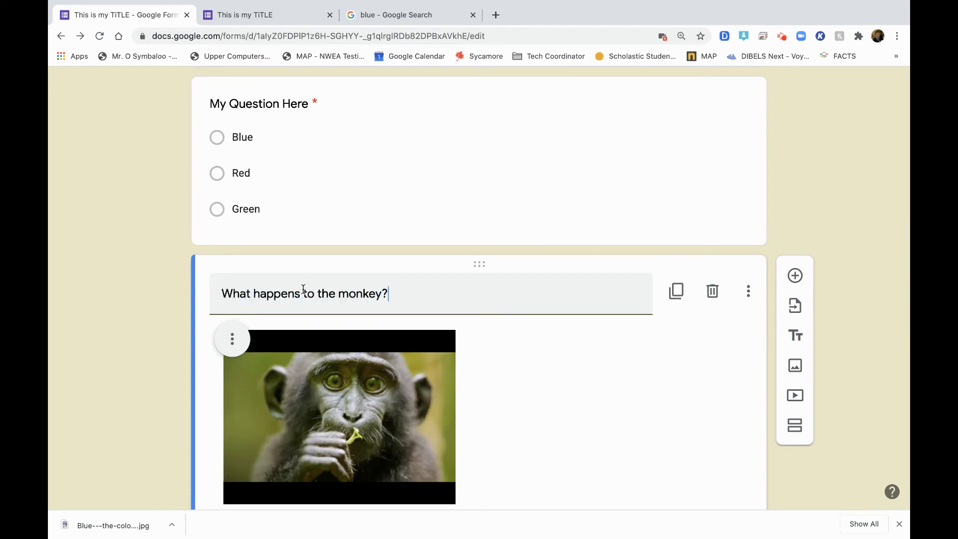
Add a multiple choice question below the monkey video titled "Answeer question here", with "it eats a banana" and a second, unnamed option.
{"action": "scroll", "coordinate": [343, 271], "scroll_direction": "down", "scroll_amount": 5}
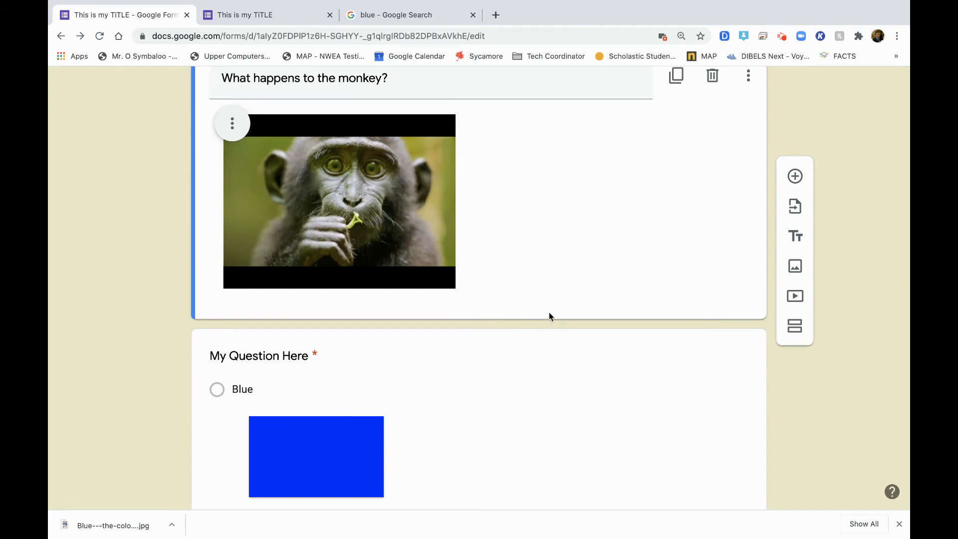
{"action": "scroll", "coordinate": [530, 262], "scroll_direction": "up", "scroll_amount": 1}
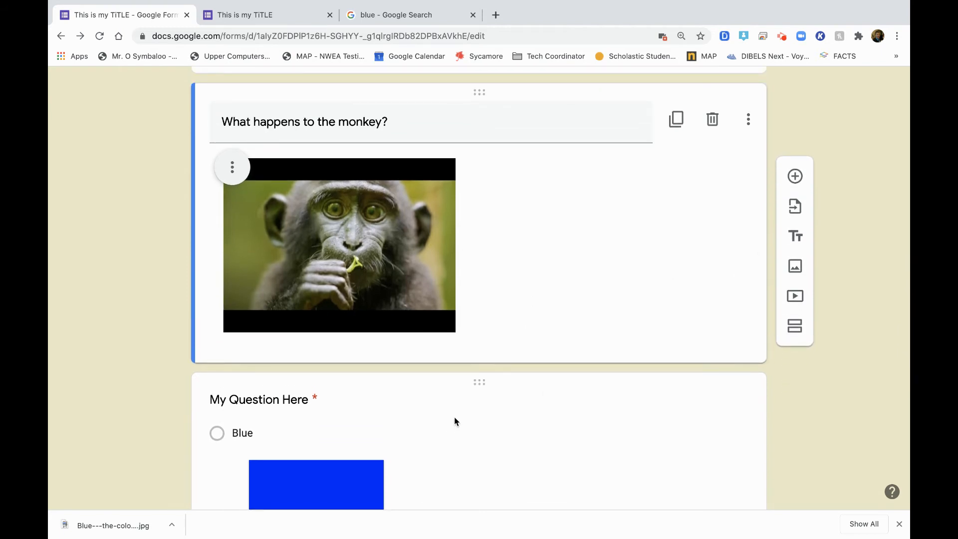
{"action": "left_click", "coordinate": [795, 176]}
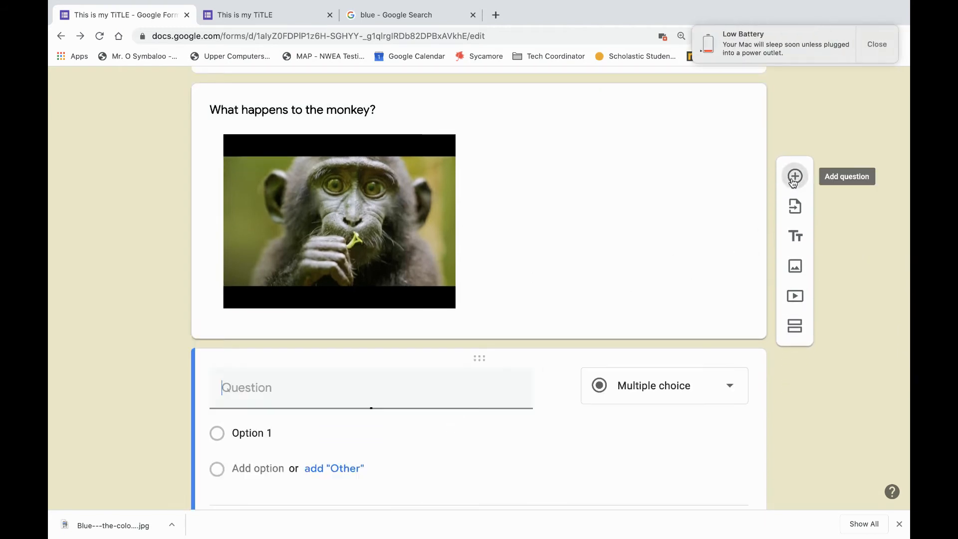
{"action": "left_click", "coordinate": [874, 50]}
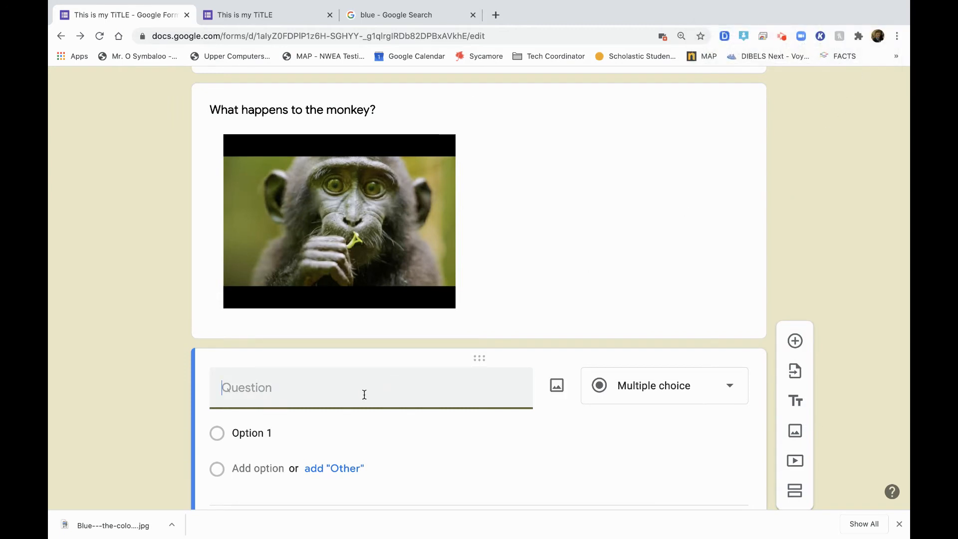
{"action": "type", "text": "Answeer question here"}
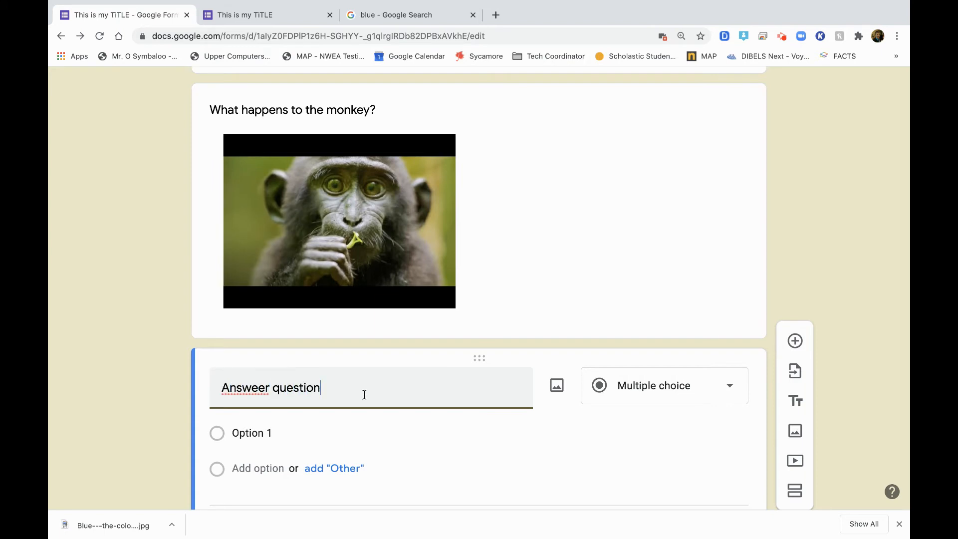
{"action": "left_click", "coordinate": [278, 429]}
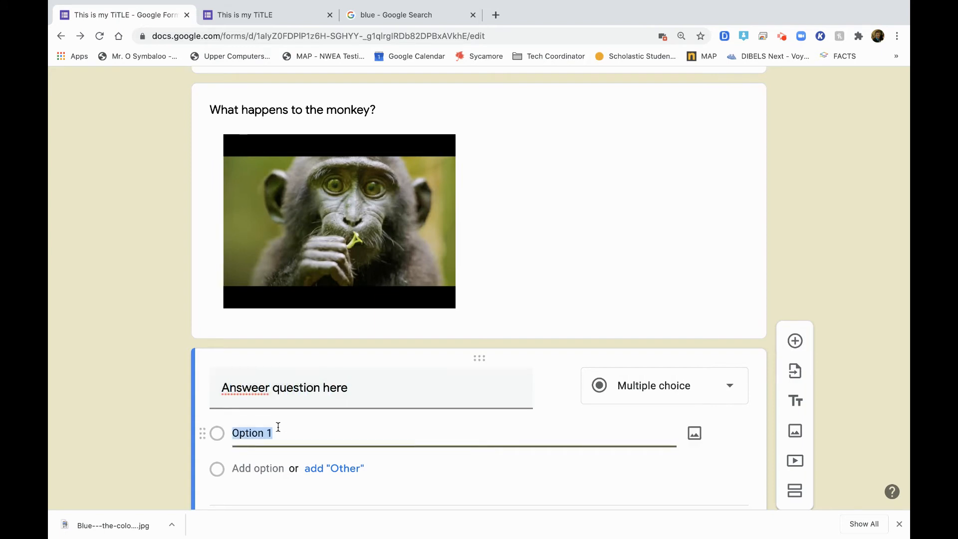
{"action": "type", "text": "E"}
{"action": "left_click", "coordinate": [257, 466]}
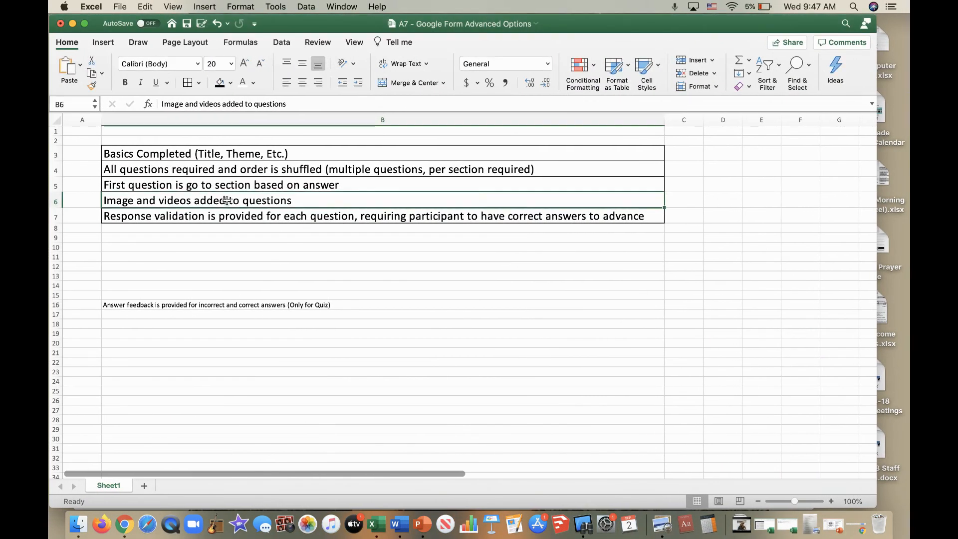
Select the response validation requirement in the Excel checklist, and return to the form to add a short answer question under Section 3.
{"action": "left_click", "coordinate": [224, 218]}
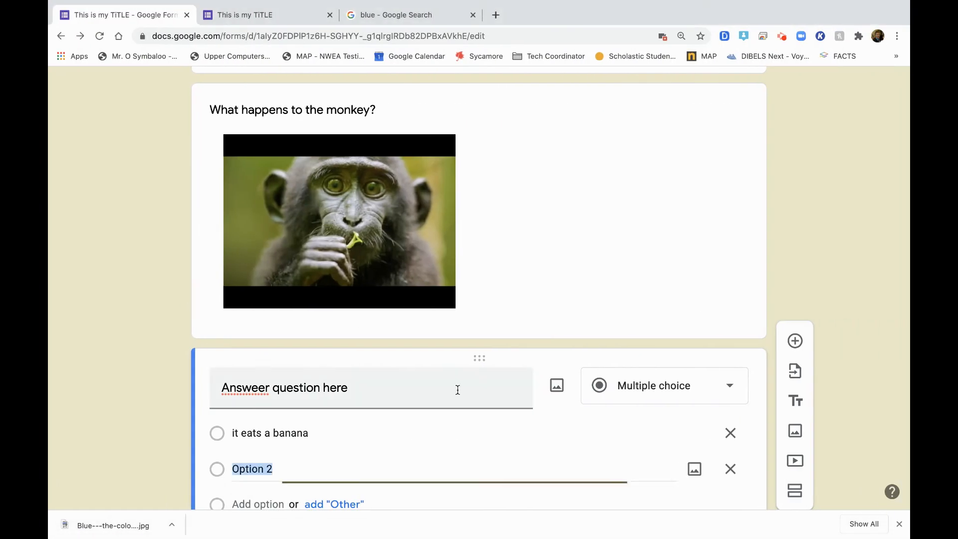
{"action": "scroll", "coordinate": [458, 392], "scroll_direction": "down", "scroll_amount": 10}
{"action": "scroll", "coordinate": [457, 389], "scroll_direction": "down", "scroll_amount": 10}
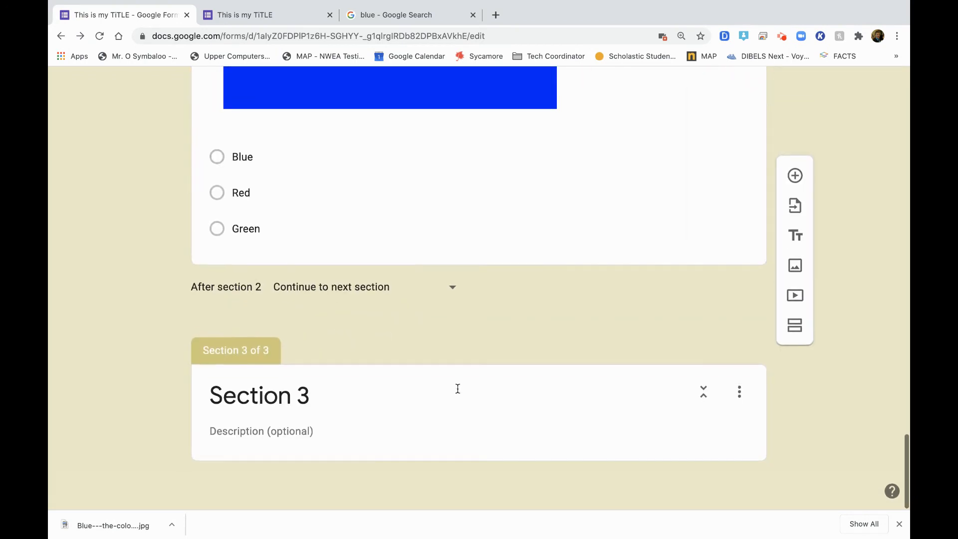
{"action": "left_click", "coordinate": [687, 446]}
{"action": "left_click", "coordinate": [809, 335]}
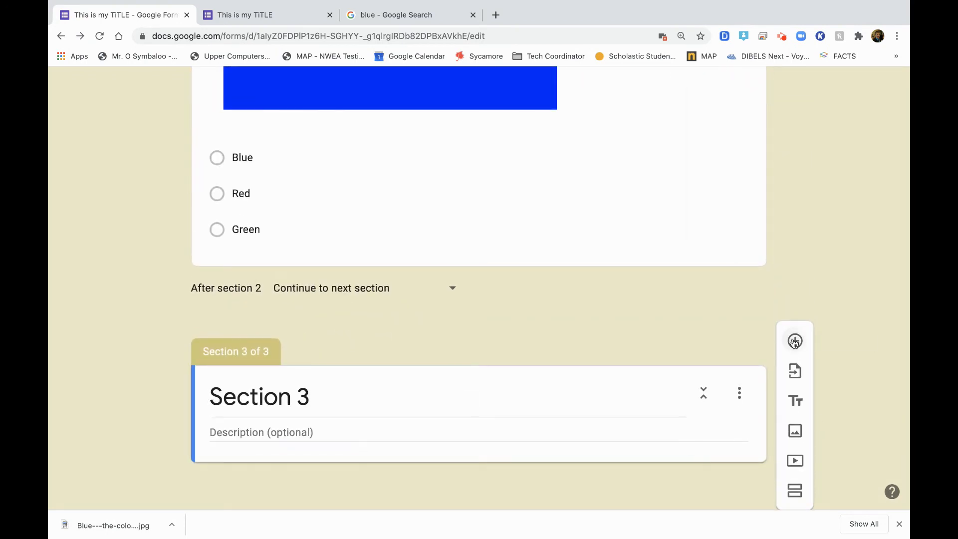
{"action": "left_click", "coordinate": [725, 356]}
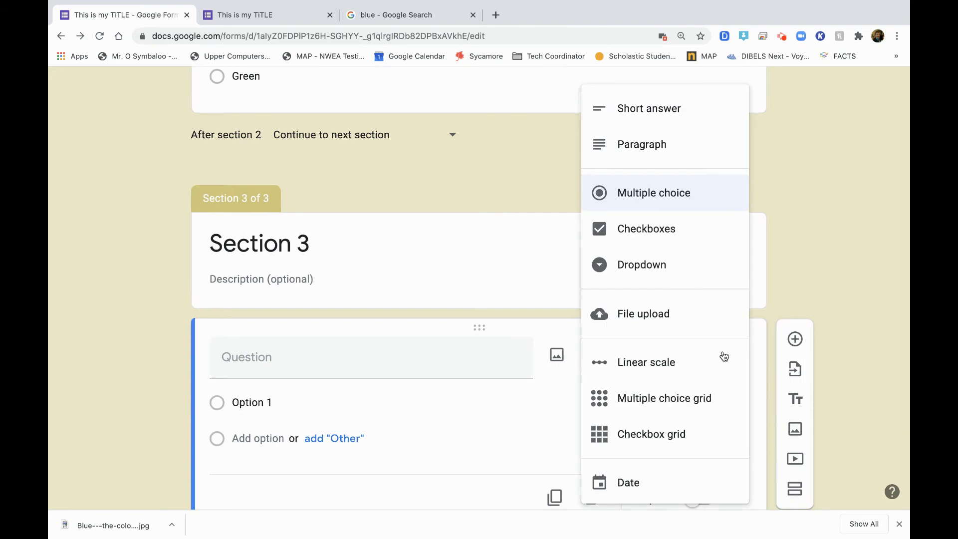
{"action": "left_click", "coordinate": [649, 110]}
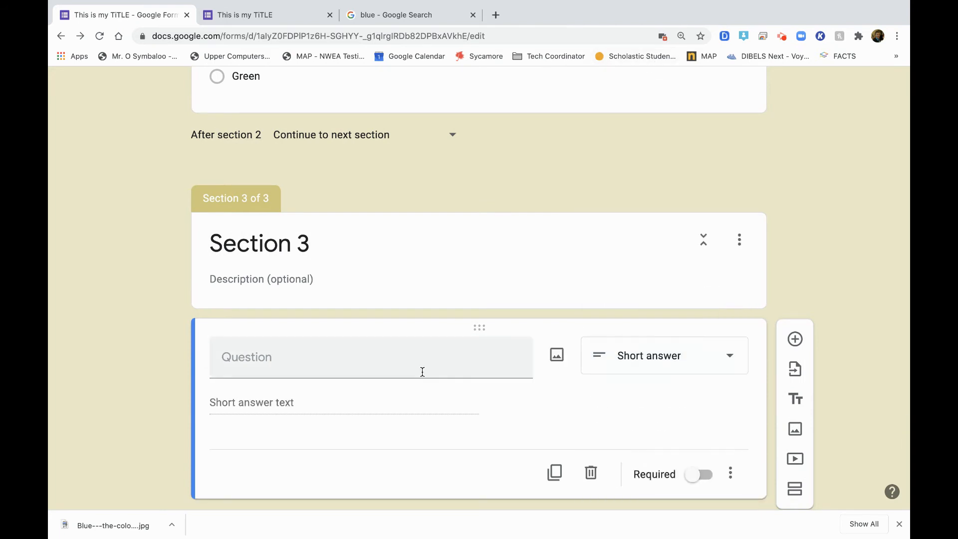
{"action": "type", "text": "que"}
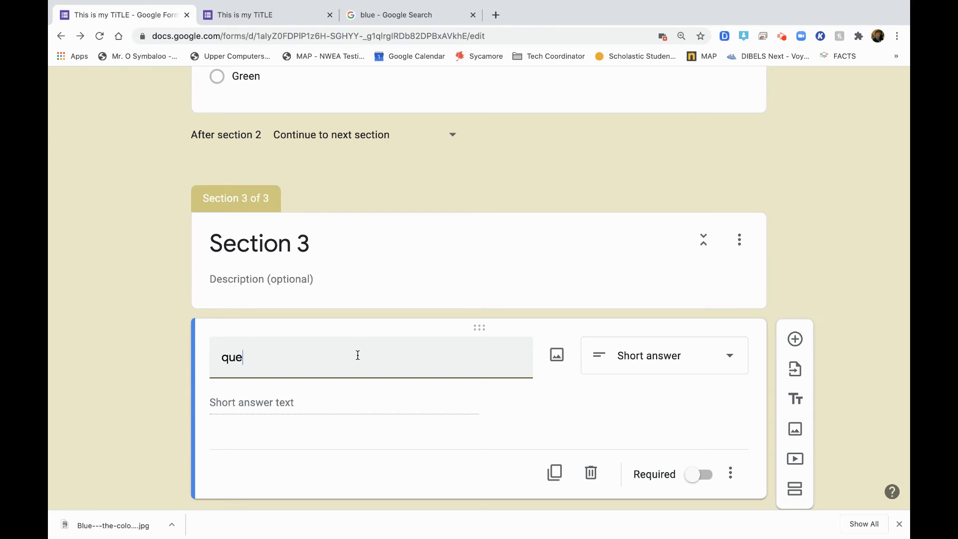
{"action": "key", "text": "BackSpace"}
{"action": "type", "text": "s"}
{"action": "type", "text": "estion here"}
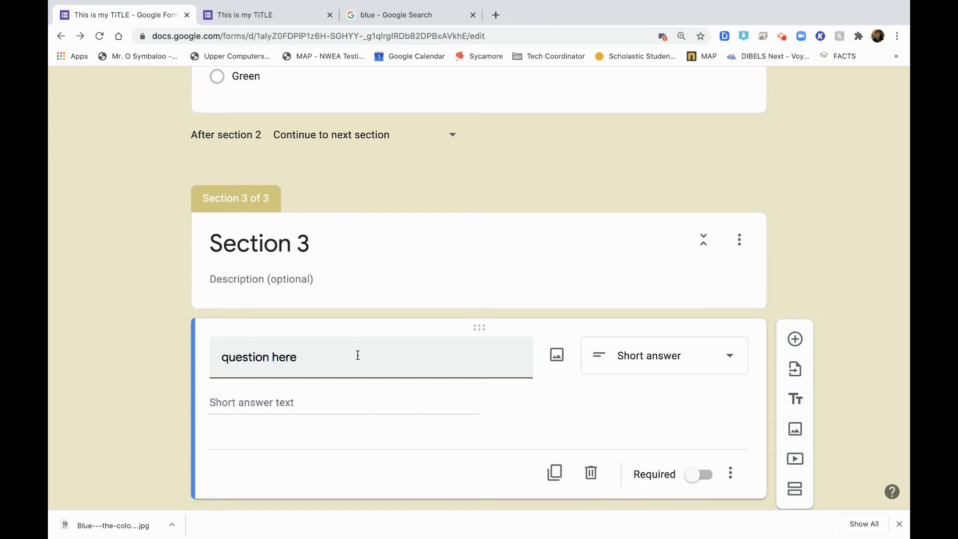
{"action": "key", "text": "super+BackSpace"}
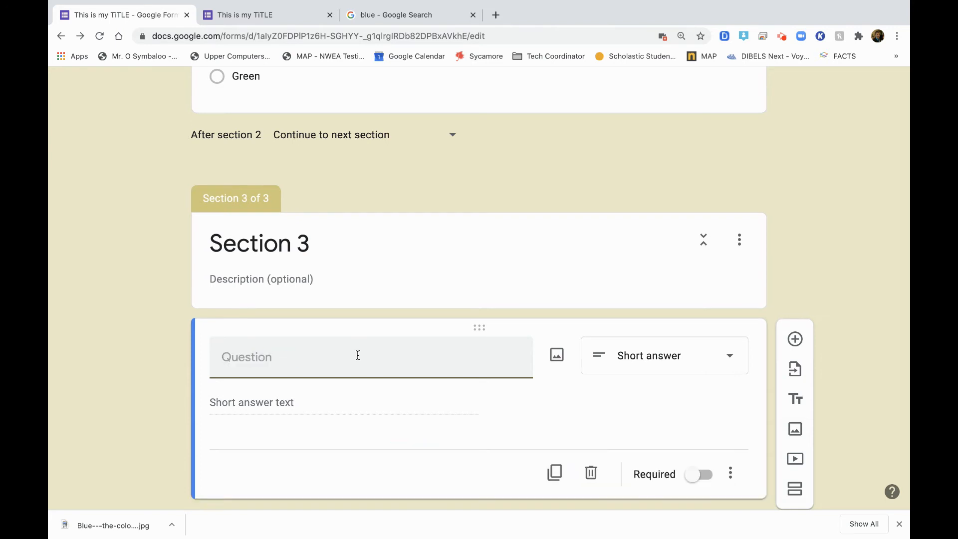
Title the short answer question in Section 3 "=first book of the Bible".
{"action": "type", "text": "isrt bok"}
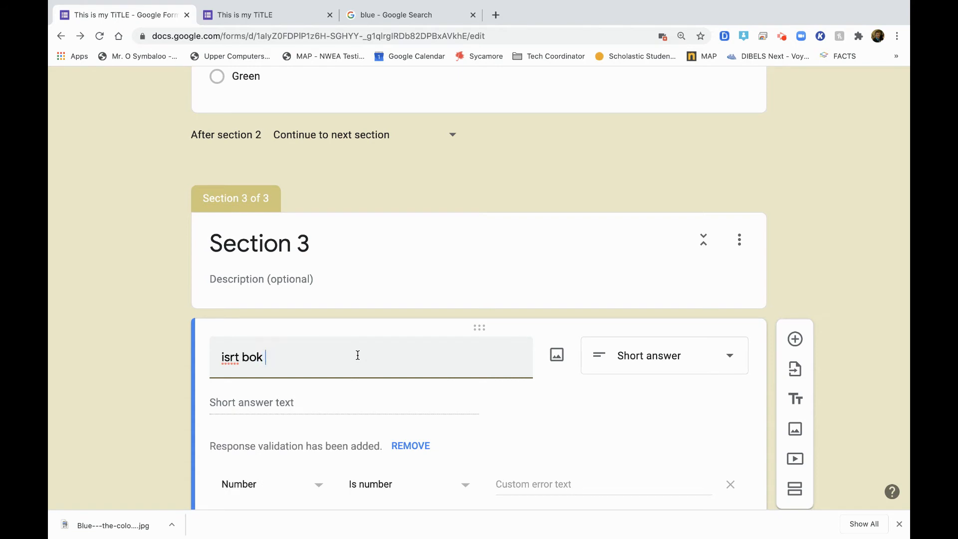
{"action": "key", "text": "BackSpace"}
{"action": "key", "text": "BackSpace"}
{"action": "type", "text": "=first book of the bible"}
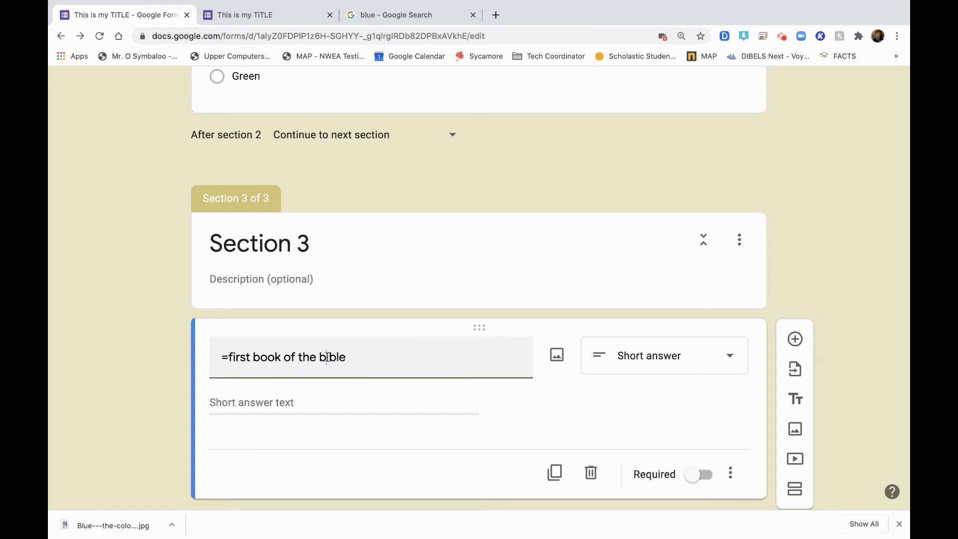
{"action": "scroll", "coordinate": [325, 407], "scroll_direction": "down", "scroll_amount": 1}
{"action": "left_click", "coordinate": [478, 384]}
Enable response validation for the "=first book of the Bible" question and make it required.
{"action": "left_click", "coordinate": [731, 438]}
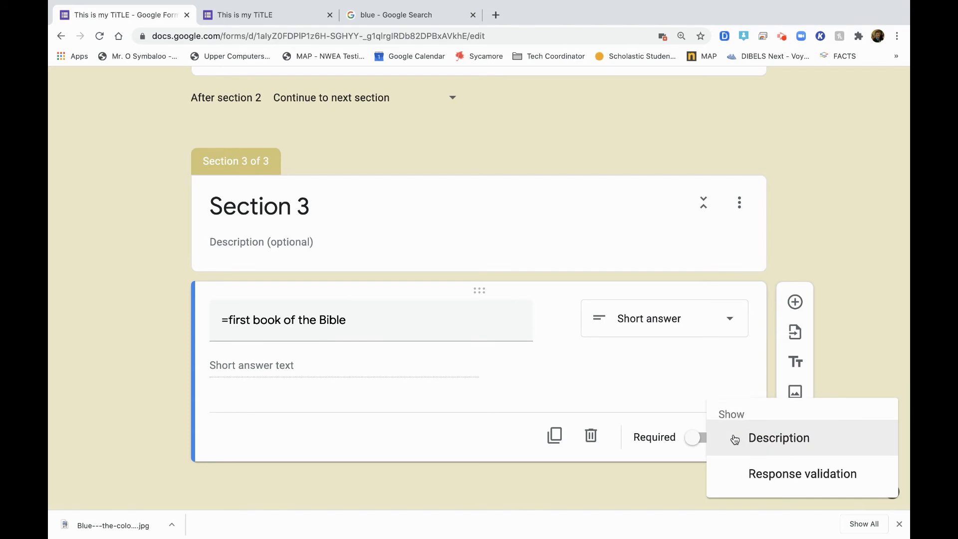
{"action": "left_click", "coordinate": [663, 370]}
{"action": "left_click", "coordinate": [731, 438]}
{"action": "left_click", "coordinate": [762, 464]}
{"action": "left_click", "coordinate": [701, 483]}
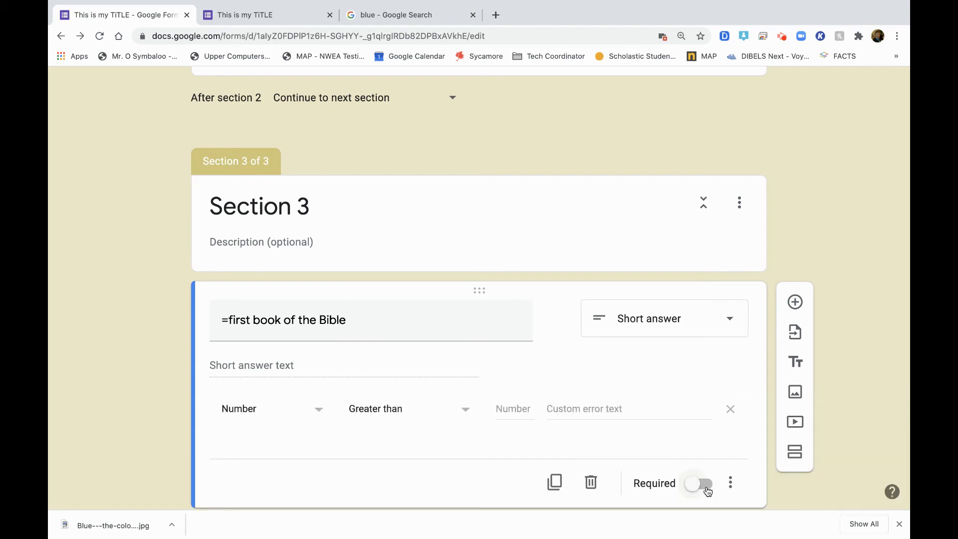
{"action": "left_click", "coordinate": [738, 484]}
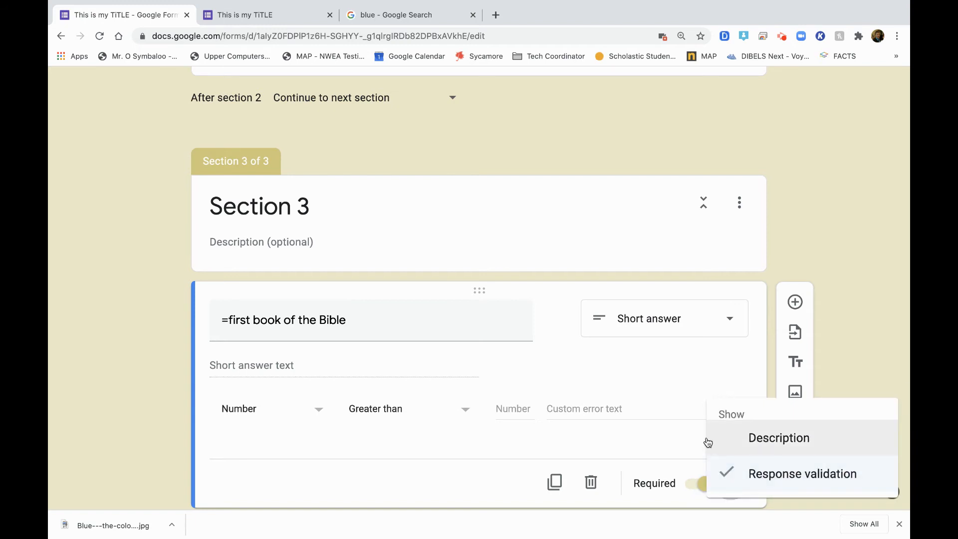
{"action": "left_click", "coordinate": [501, 448]}
{"action": "scroll", "coordinate": [501, 448], "scroll_direction": "down", "scroll_amount": 2}
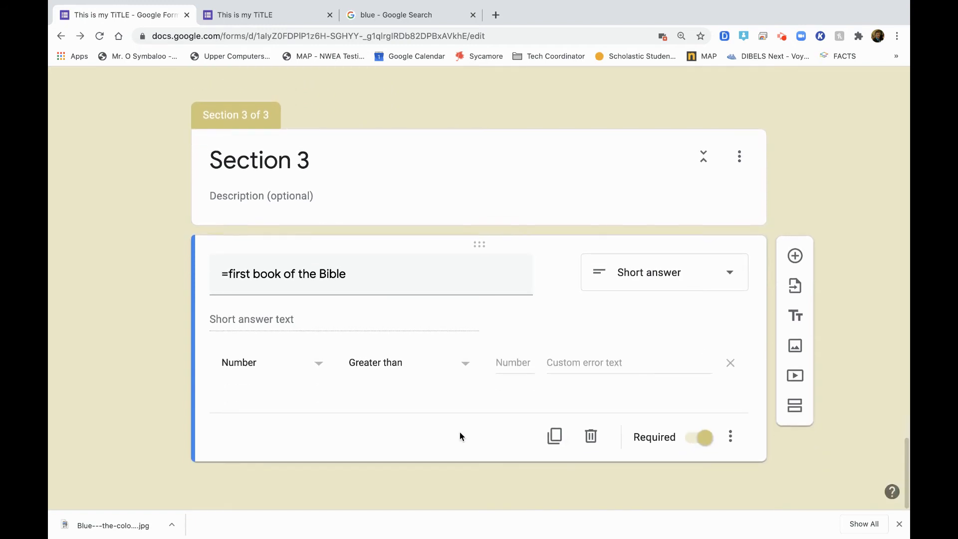
Set the response validation of the "=first book of the Bible" question to Text, Contains, "Genesis".
{"action": "left_click", "coordinate": [732, 440]}
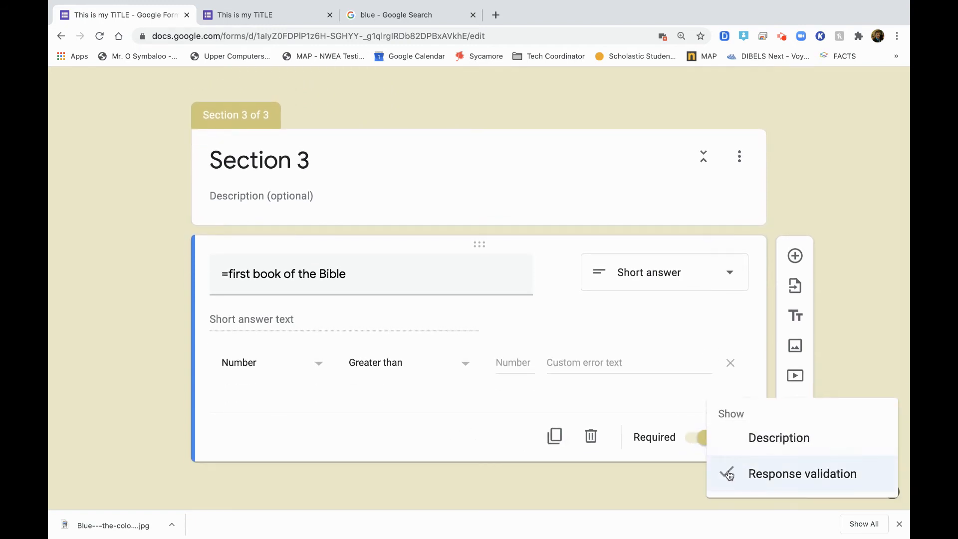
{"action": "left_click", "coordinate": [284, 362]}
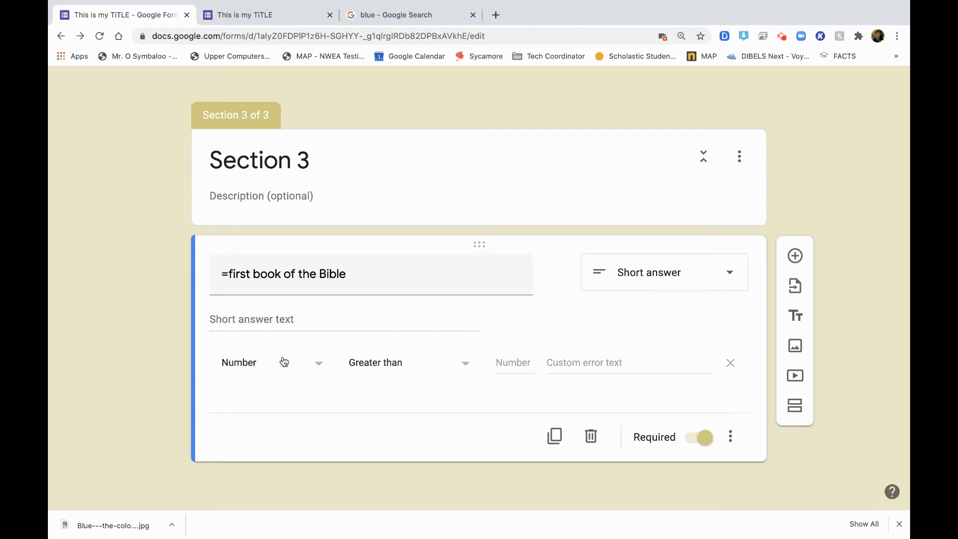
{"action": "left_click", "coordinate": [268, 362]}
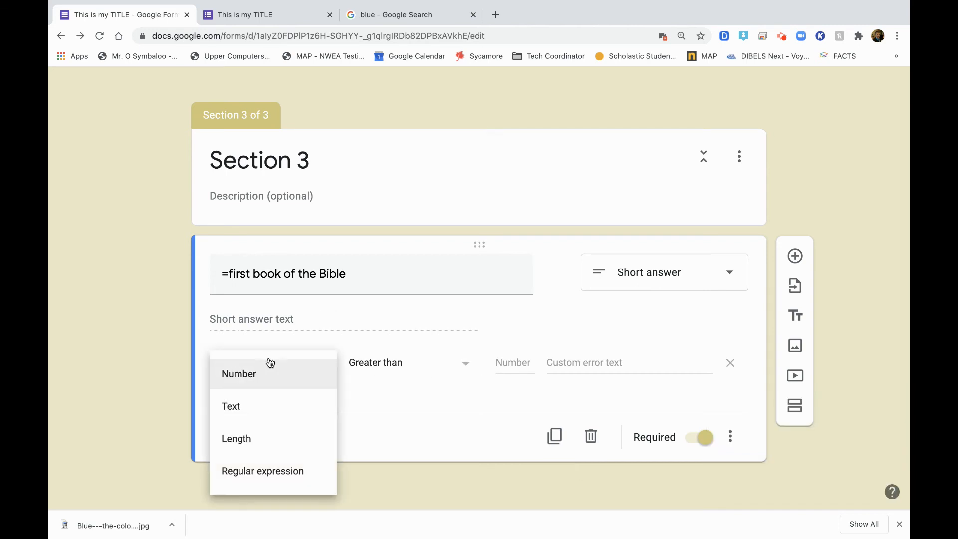
{"action": "left_click", "coordinate": [253, 407]}
{"action": "left_click", "coordinate": [393, 366]}
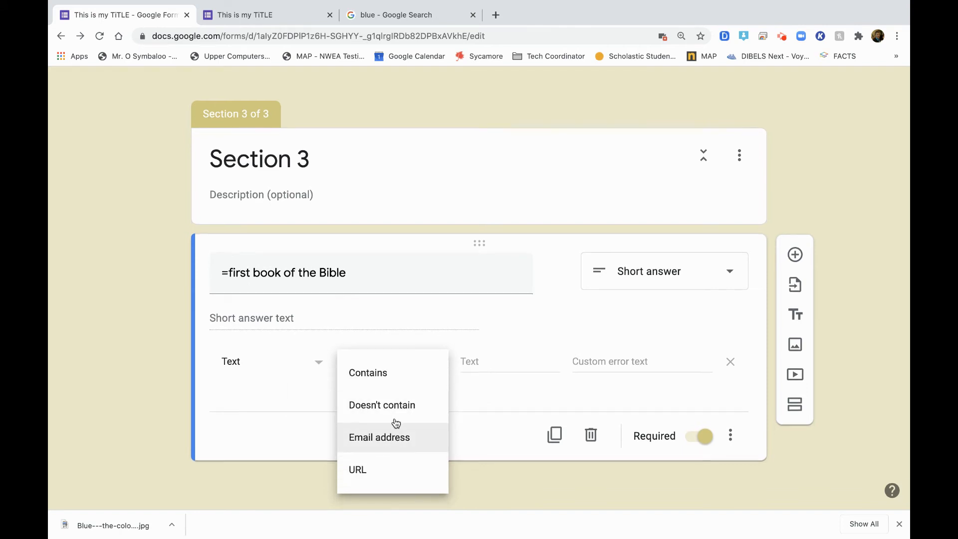
{"action": "left_click", "coordinate": [389, 379]}
{"action": "left_click", "coordinate": [491, 366]}
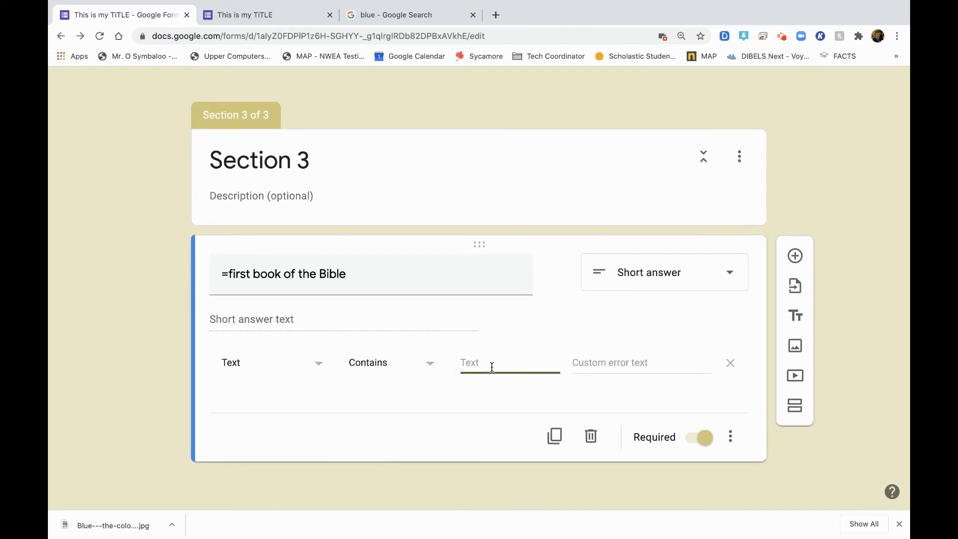
{"action": "type", "text": "Genesis"}
Give the "=first book of the Bible" question the custom error text "Think Adam and Eve".
{"action": "left_click", "coordinate": [428, 281]}
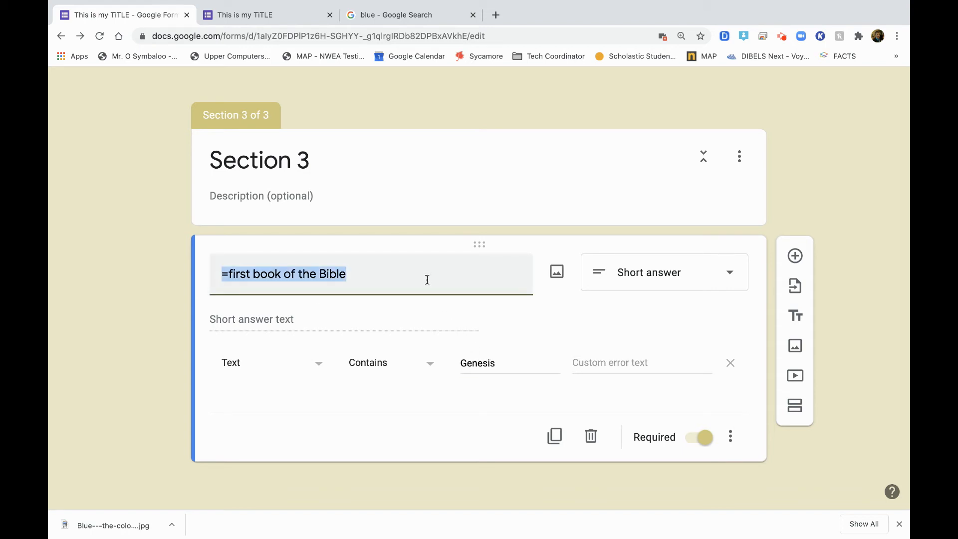
{"action": "left_click", "coordinate": [429, 279]}
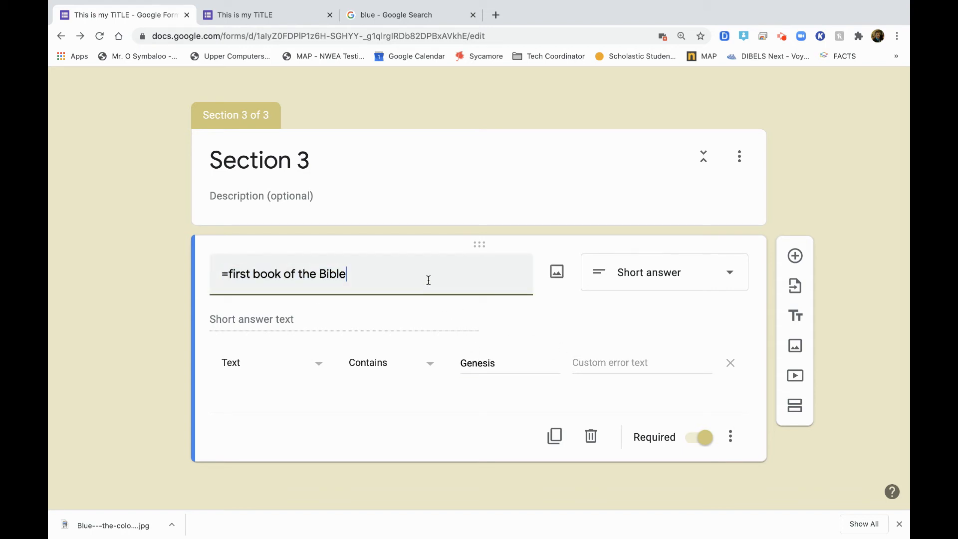
{"action": "left_click", "coordinate": [598, 364]}
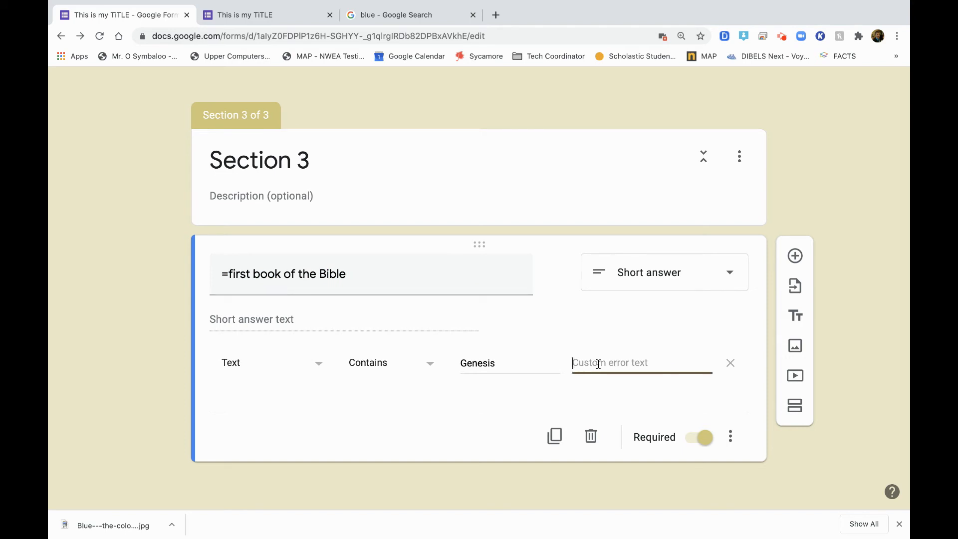
{"action": "type", "text": "Think Adam and Eve"}
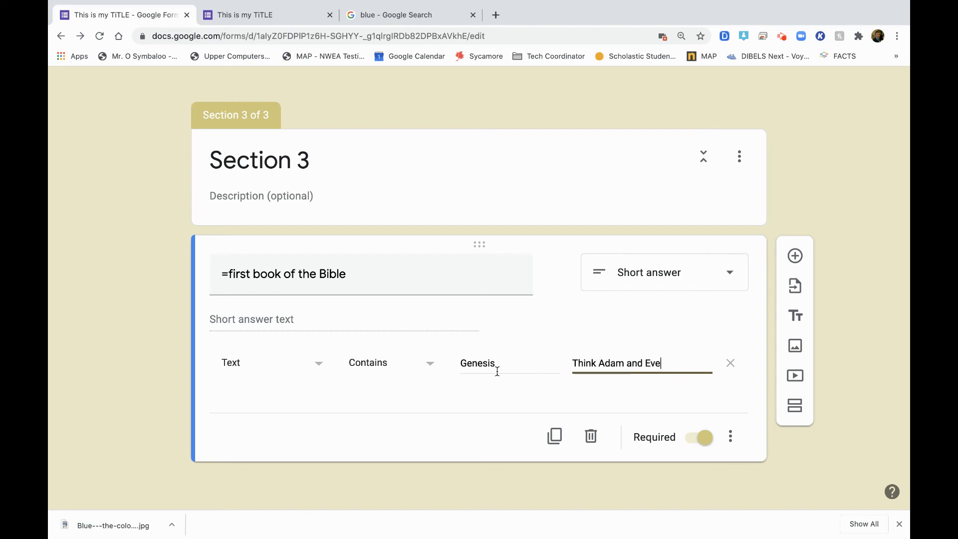
Close the old form preview and the blue search tab, and open a fresh preview of the form.
{"action": "scroll", "coordinate": [514, 265], "scroll_direction": "up", "scroll_amount": 15}
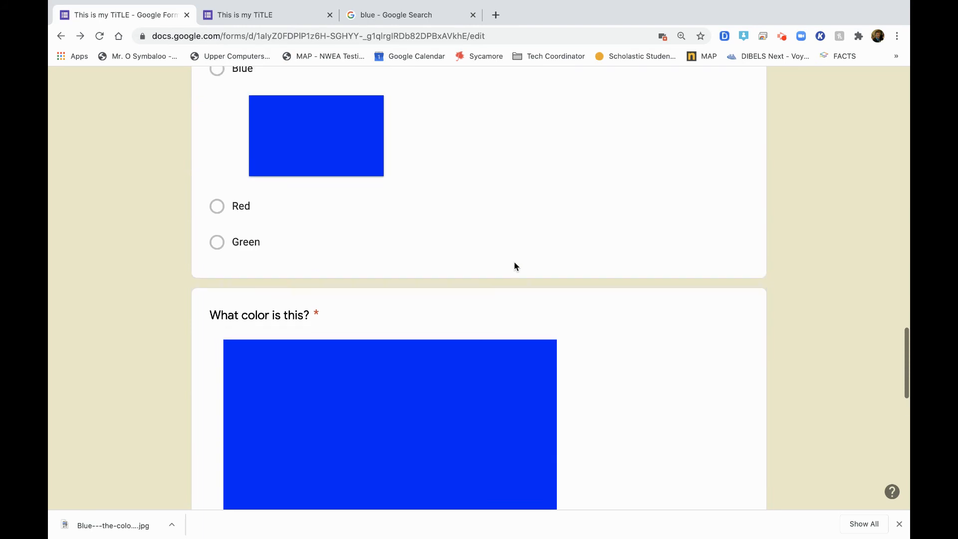
{"action": "scroll", "coordinate": [529, 259], "scroll_direction": "down", "scroll_amount": 5}
{"action": "left_click", "coordinate": [330, 17]}
{"action": "left_click", "coordinate": [330, 17]}
{"action": "scroll", "coordinate": [421, 165], "scroll_direction": "up", "scroll_amount": 15}
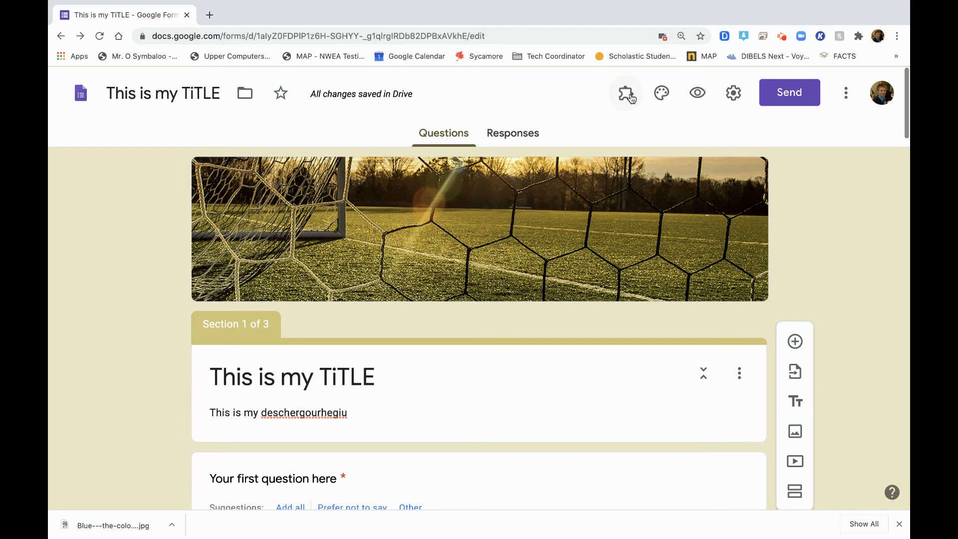
{"action": "left_click", "coordinate": [694, 94]}
{"action": "scroll", "coordinate": [518, 321], "scroll_direction": "down", "scroll_amount": 2}
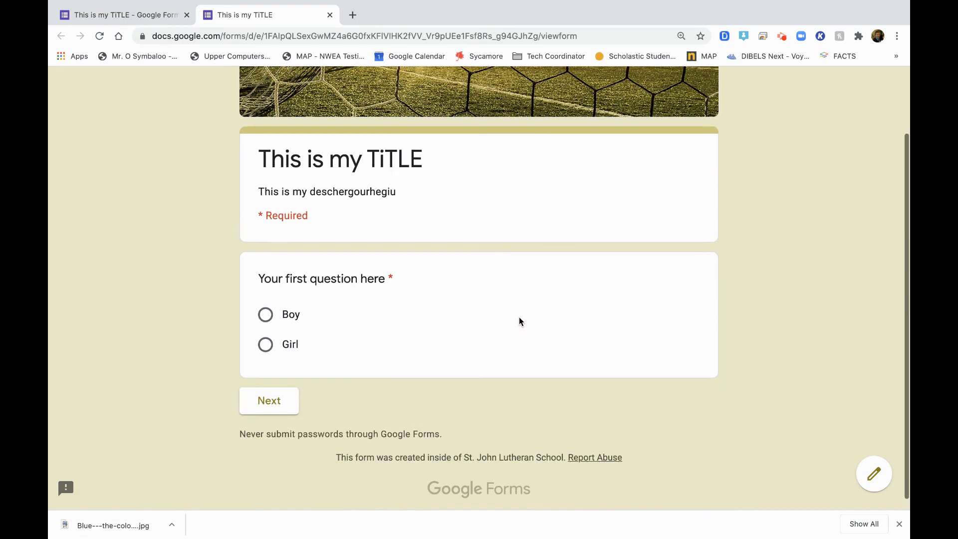
In the preview, choose Girl to reach Section 3 and test its question with the answer "Exodus".
{"action": "left_click", "coordinate": [272, 391]}
{"action": "left_click", "coordinate": [328, 413]}
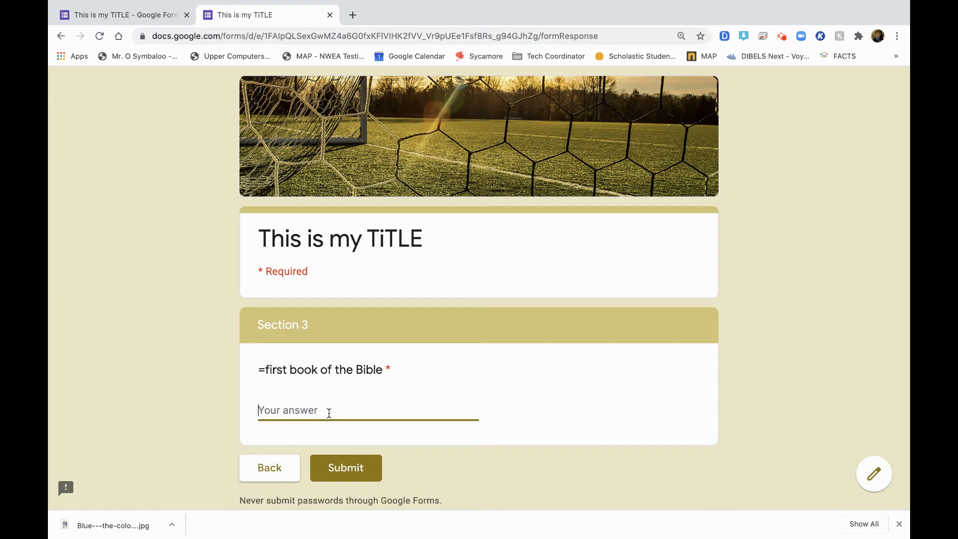
{"action": "type", "text": "Exodus"}
{"action": "left_click", "coordinate": [520, 462]}
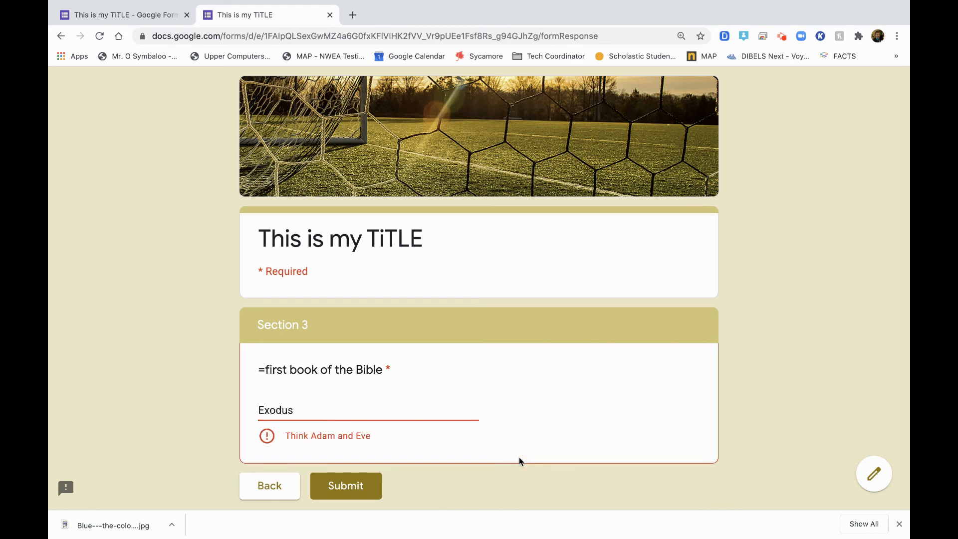
Test the Section 3 question with the answer "Genesis" instead, and go back to the form's first page.
{"action": "double_click", "coordinate": [276, 412]}
{"action": "type", "text": "Ge"}
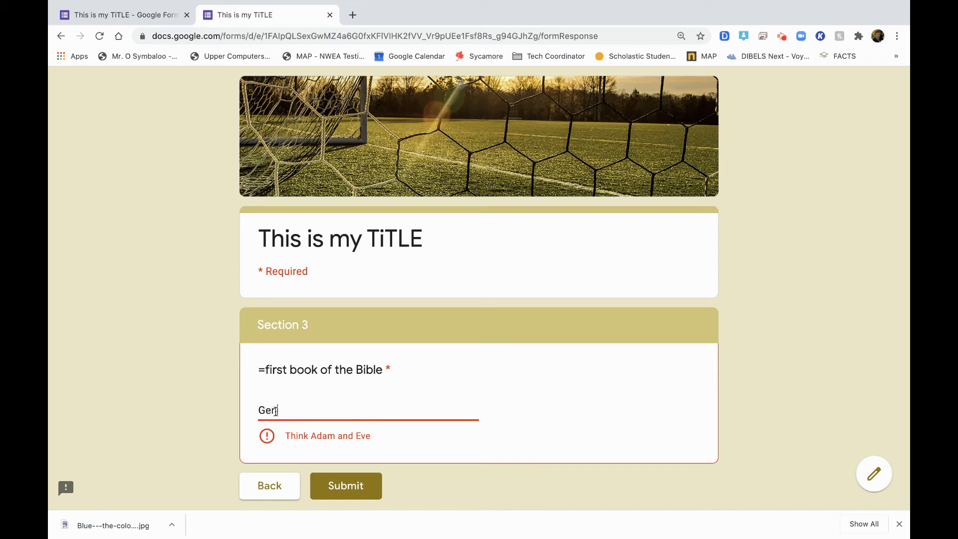
{"action": "type", "text": "nesis"}
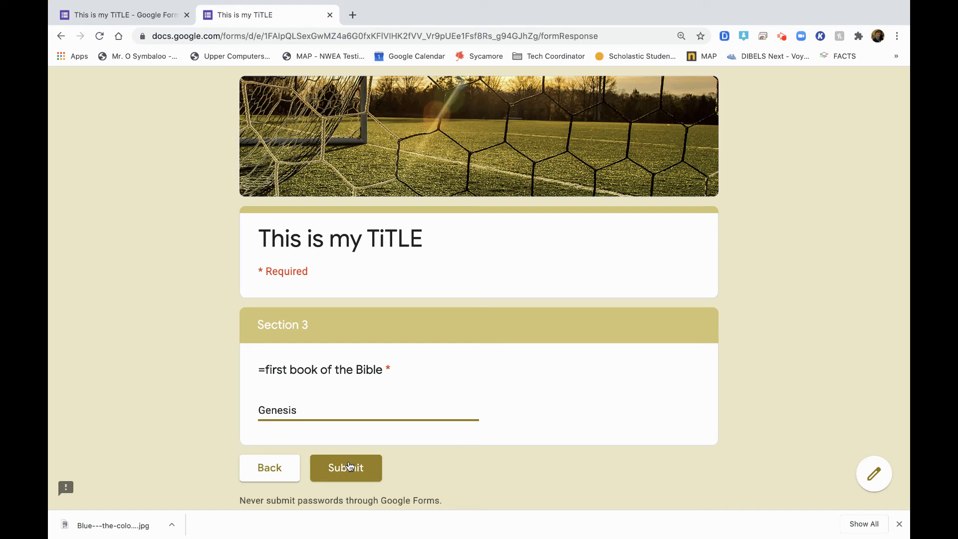
{"action": "left_click", "coordinate": [274, 466]}
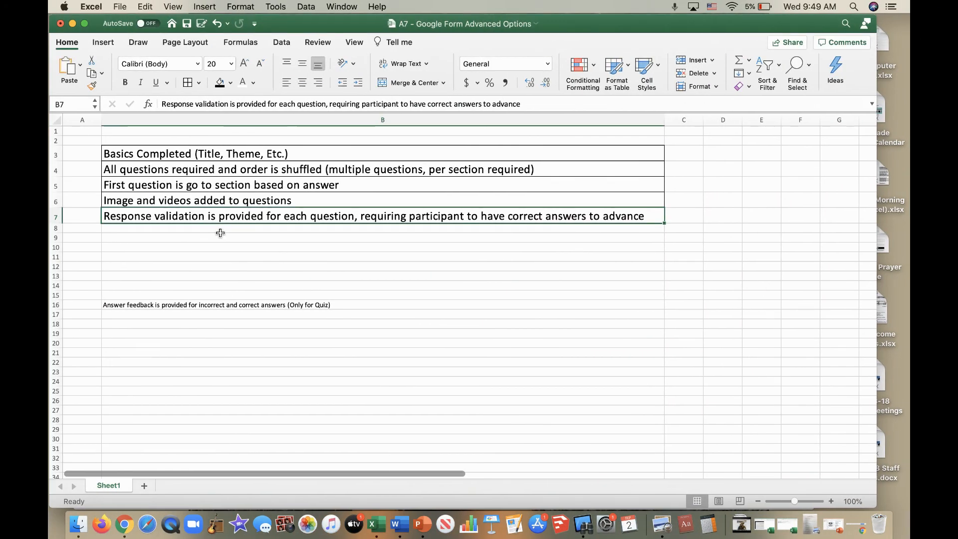
In the Excel checklist, copy the response validation row down into B8 and select the new cell.
{"action": "left_click", "coordinate": [207, 231]}
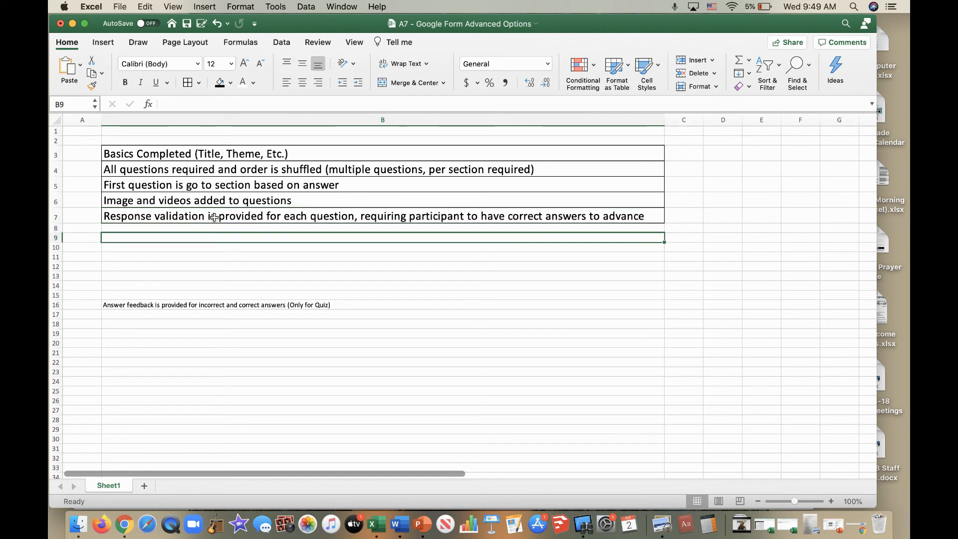
{"action": "left_click", "coordinate": [209, 216]}
{"action": "left_click_drag", "start_coordinate": [664, 223], "coordinate": [619, 235]}
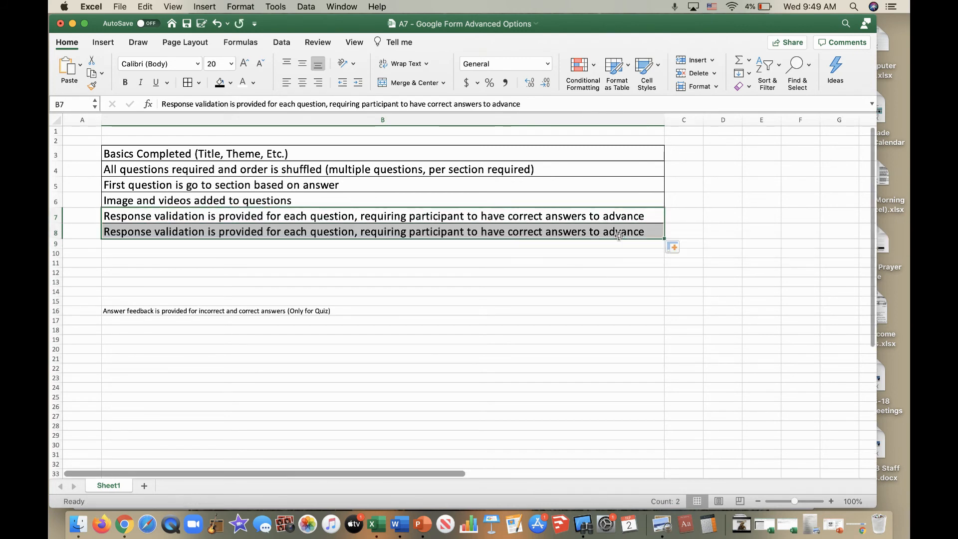
{"action": "left_click", "coordinate": [383, 231]}
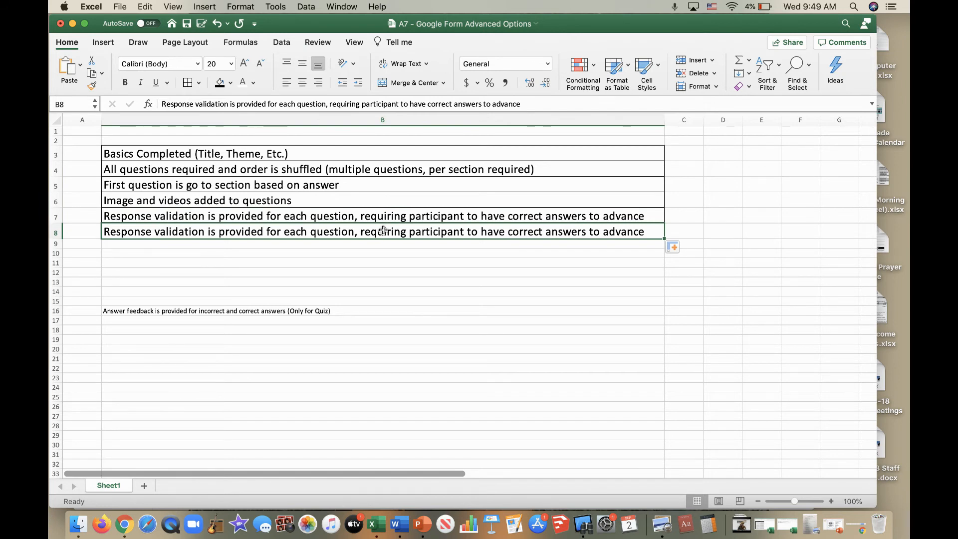
{"action": "type", "text": "Qui"}
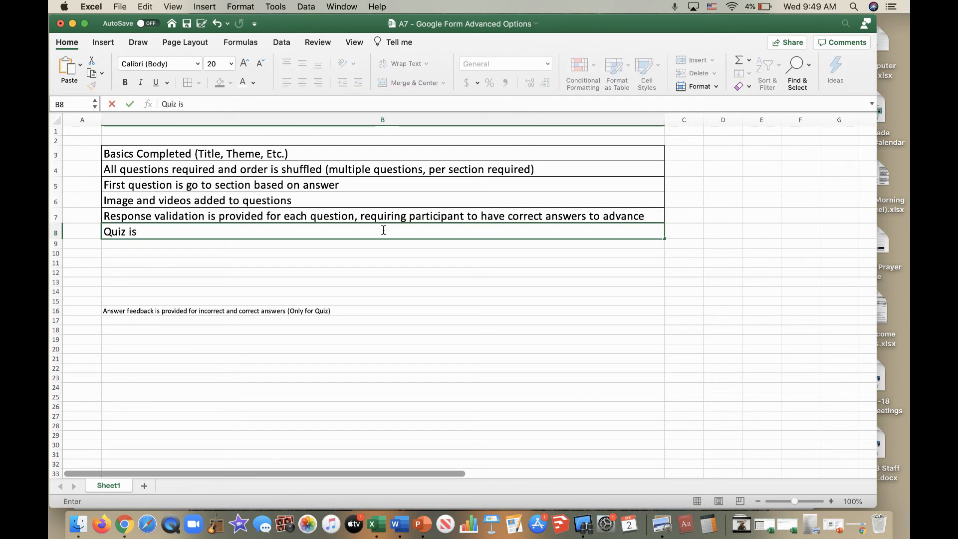
{"action": "type", "text": "z i"}
{"action": "key", "text": "BackSpace"}
{"action": "key", "text": "BackSpace"}
{"action": "key", "text": "BackSpace"}
{"action": "key", "text": "BackSpace"}
{"action": "key", "text": "BackSpace"}
{"action": "key", "text": "BackSpace"}
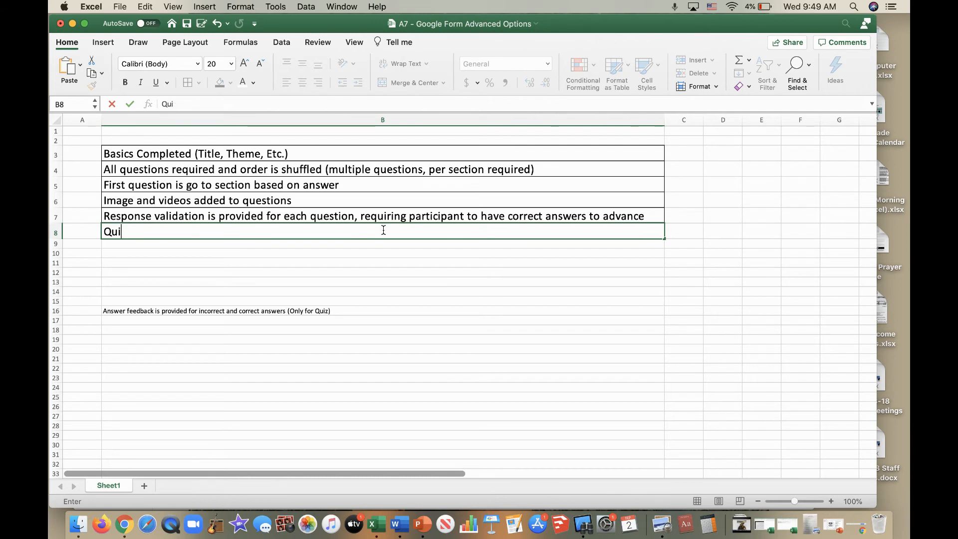
Enter "Logical use for quiz" as the checklist item in B8.
{"action": "type", "text": "Logical "}
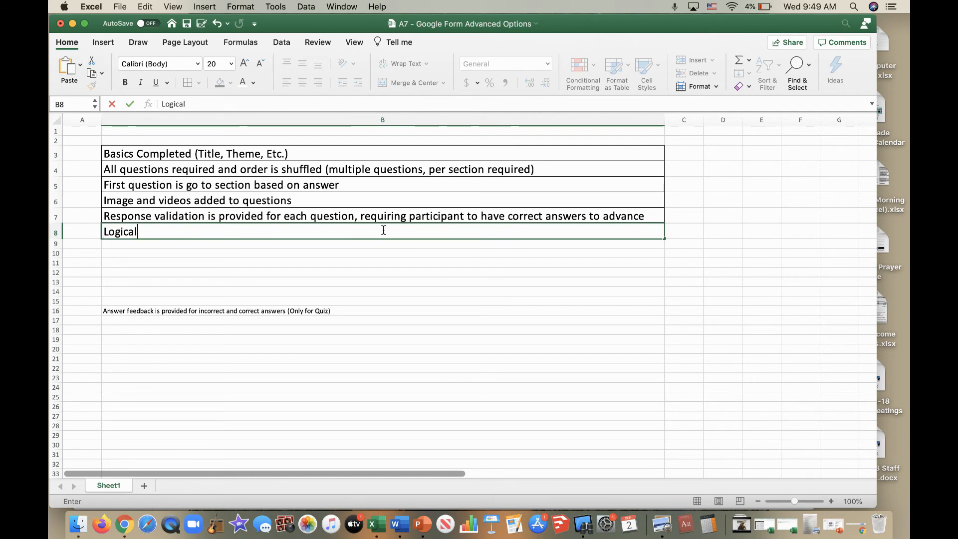
{"action": "type", "text": "use for qui"}
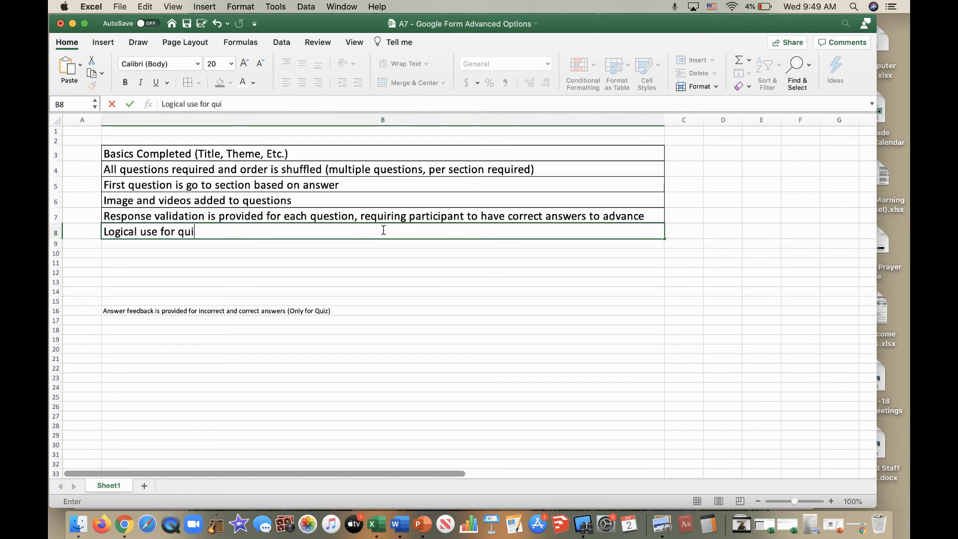
{"action": "type", "text": "z"}
Apply all borders to the checklist range B3:D8.
{"action": "left_click_drag", "start_coordinate": [719, 230], "coordinate": [663, 155]}
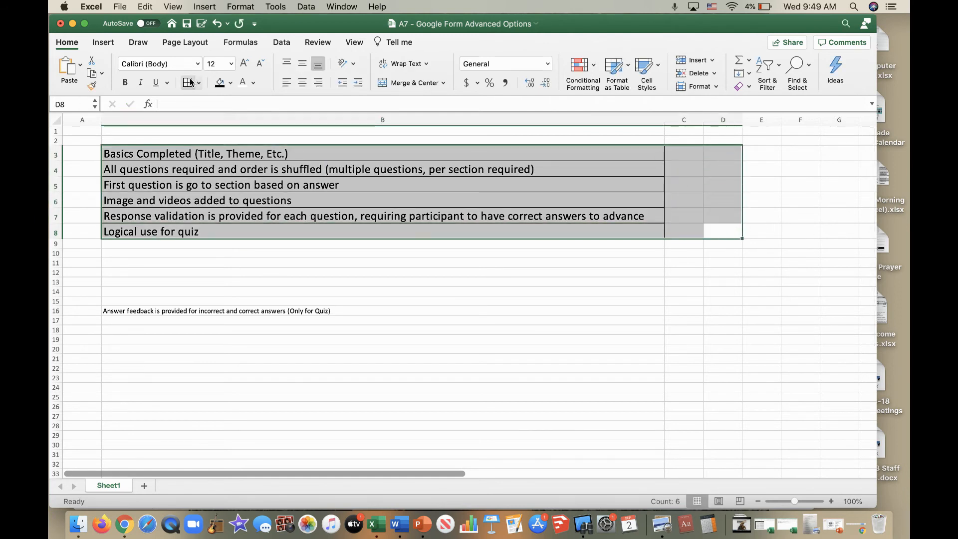
{"action": "left_click", "coordinate": [188, 83]}
{"action": "left_click", "coordinate": [451, 290]}
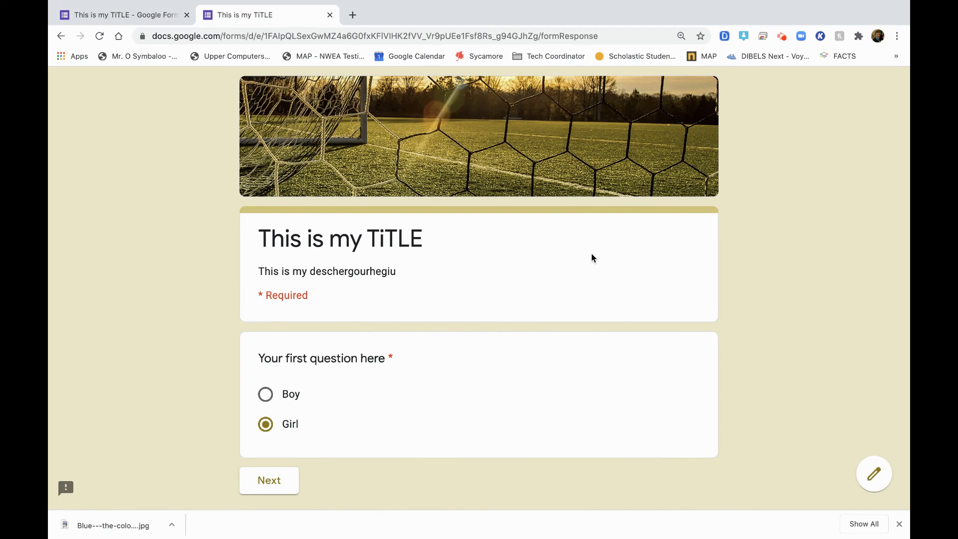
Close the form preview, look through the form's sections in the editor, and return to the Excel checklist.
{"action": "left_click", "coordinate": [330, 15]}
{"action": "scroll", "coordinate": [369, 267], "scroll_direction": "down", "scroll_amount": 10}
{"action": "scroll", "coordinate": [369, 263], "scroll_direction": "down", "scroll_amount": 15}
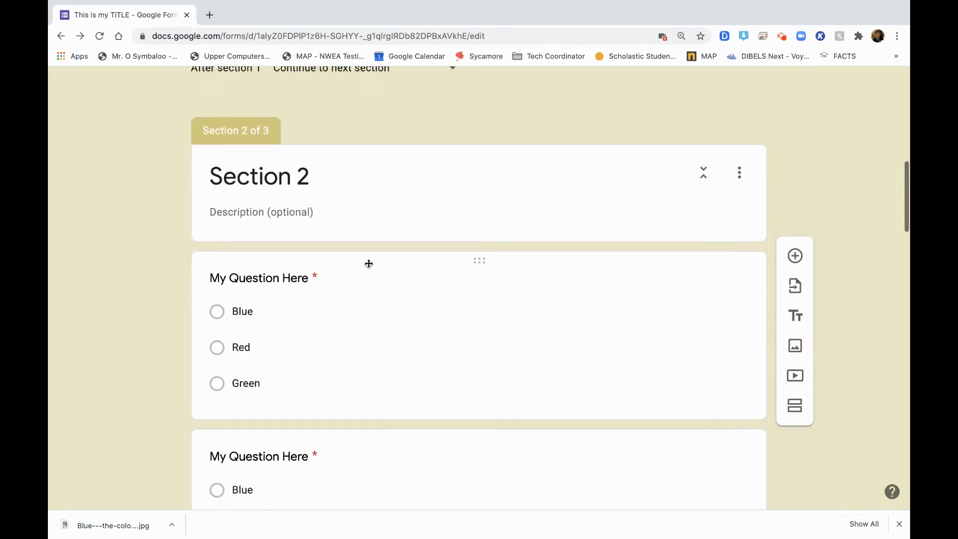
{"action": "scroll", "coordinate": [368, 263], "scroll_direction": "down", "scroll_amount": 5}
{"action": "scroll", "coordinate": [368, 263], "scroll_direction": "up", "scroll_amount": 20}
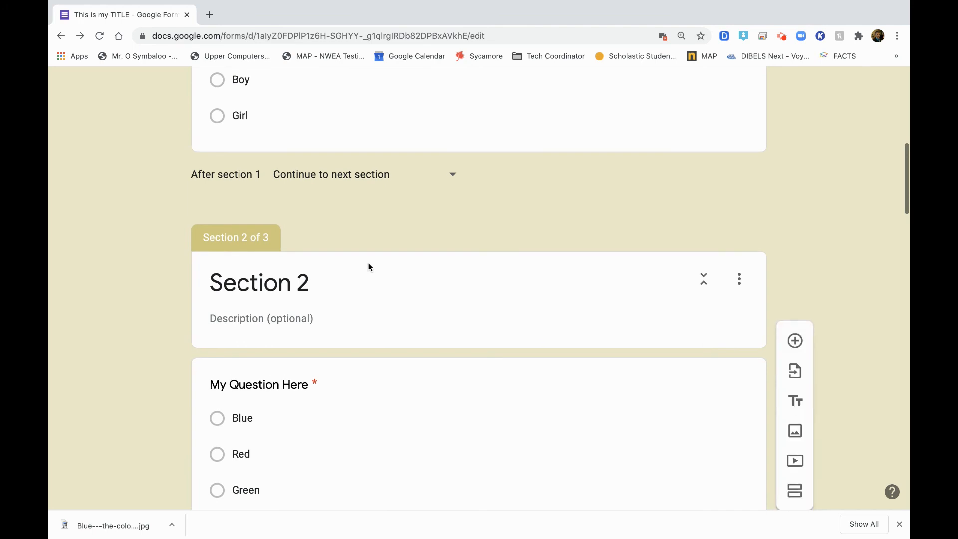
{"action": "scroll", "coordinate": [368, 263], "scroll_direction": "up", "scroll_amount": 10}
{"action": "key", "text": "ctrl+Left"}
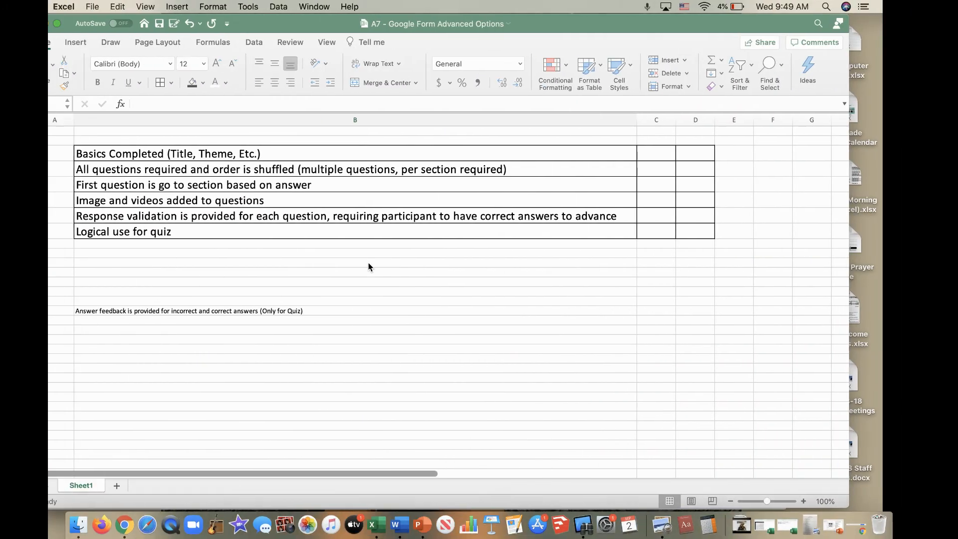
Append "(Appropriate use for the quiz with Google Forms" to the "Logical use for quiz" item in B8.
{"action": "left_click", "coordinate": [288, 230]}
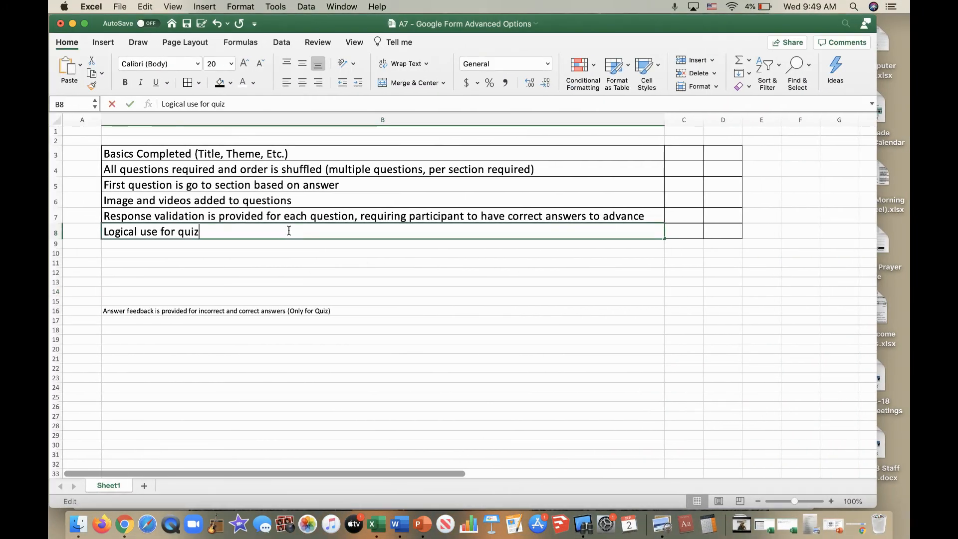
{"action": "double_click", "coordinate": [288, 231]}
{"action": "type", "text": "(Approrp"}
{"action": "key", "text": "BackSpace"}
{"action": "key", "text": "BackSpace"}
{"action": "key", "text": "BackSpace"}
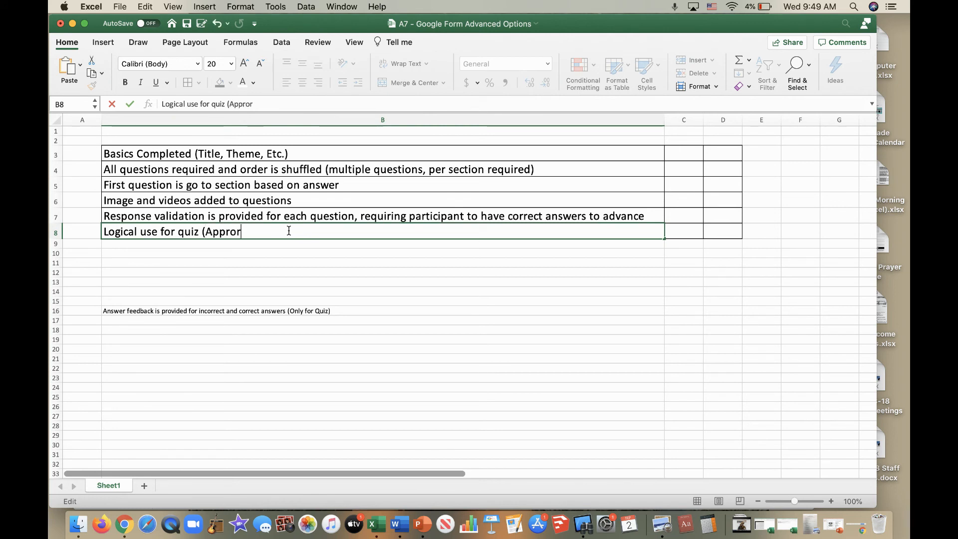
{"action": "type", "text": "opriate "}
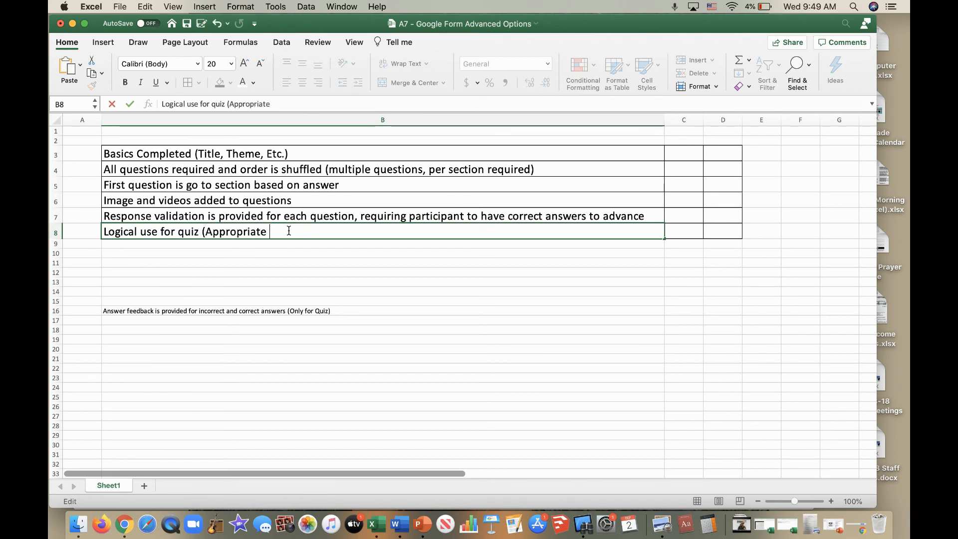
{"action": "type", "text": "use for the quiz with"}
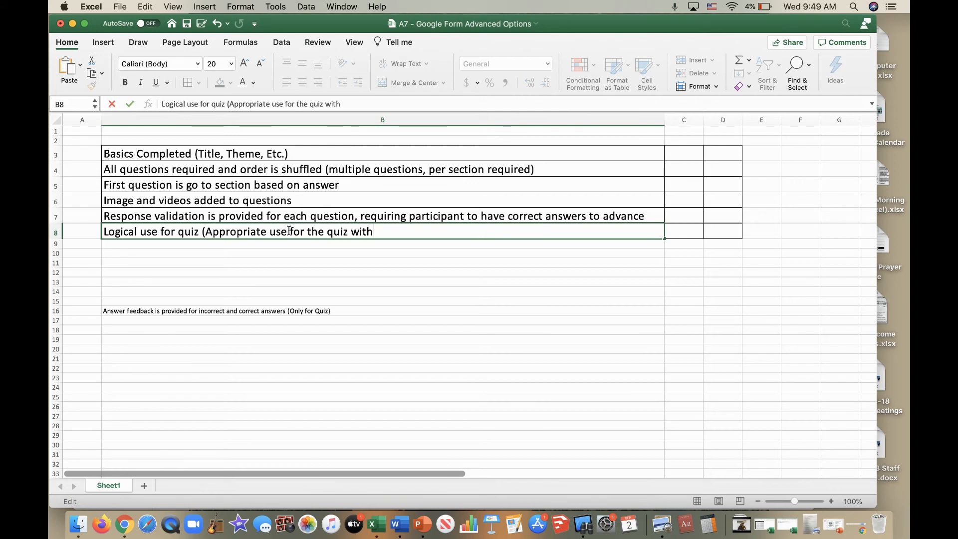
{"action": "type", "text": " Google Forms"}
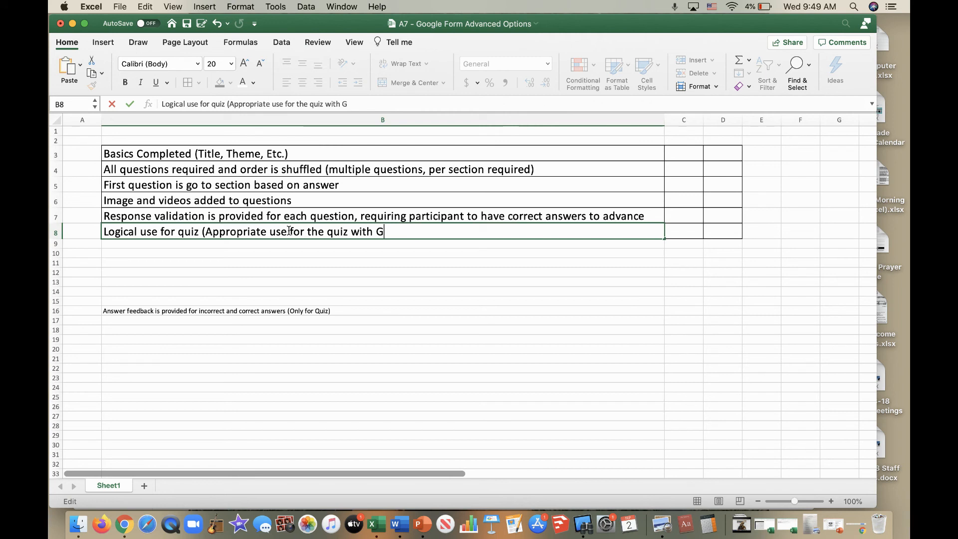
Change "quiz" to "form" in the parenthetical note of B8 and close it with a parenthesis.
{"action": "double_click", "coordinate": [333, 232]}
{"action": "type", "text": "for"}
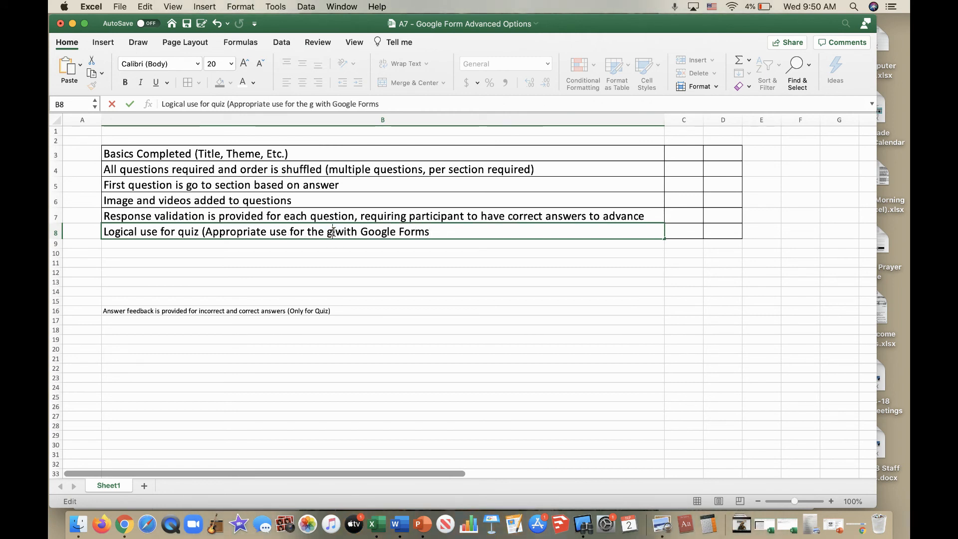
{"action": "type", "text": "m"}
{"action": "left_click", "coordinate": [491, 233]}
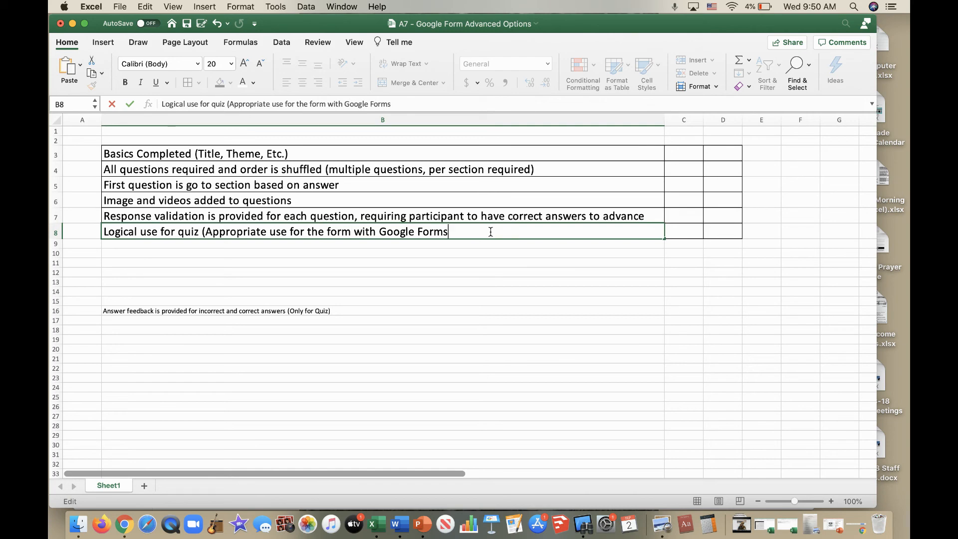
{"action": "left_click", "coordinate": [499, 320]}
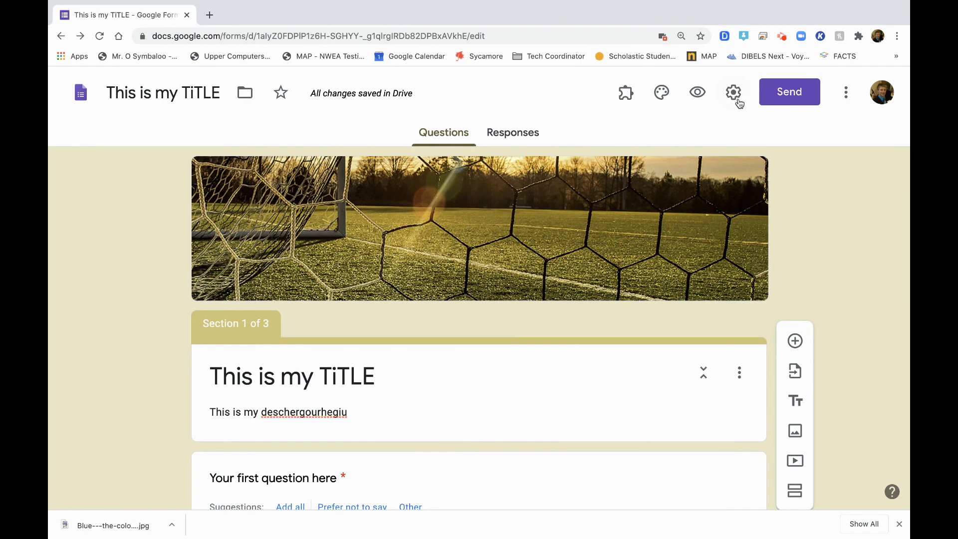
In the Google Form's settings, remove the restriction to users in the school's organization and enable collecting email addresses.
{"action": "left_click", "coordinate": [737, 99]}
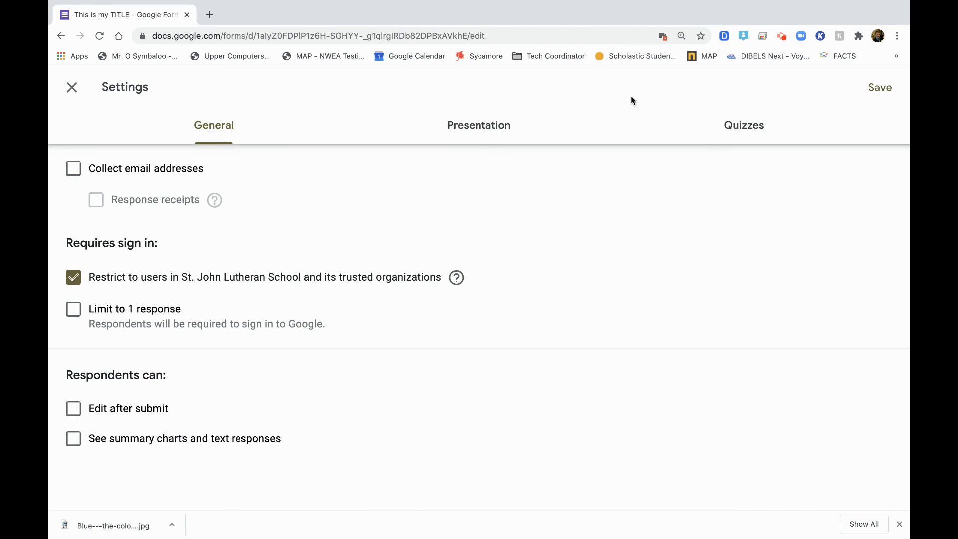
{"action": "left_click", "coordinate": [74, 278]}
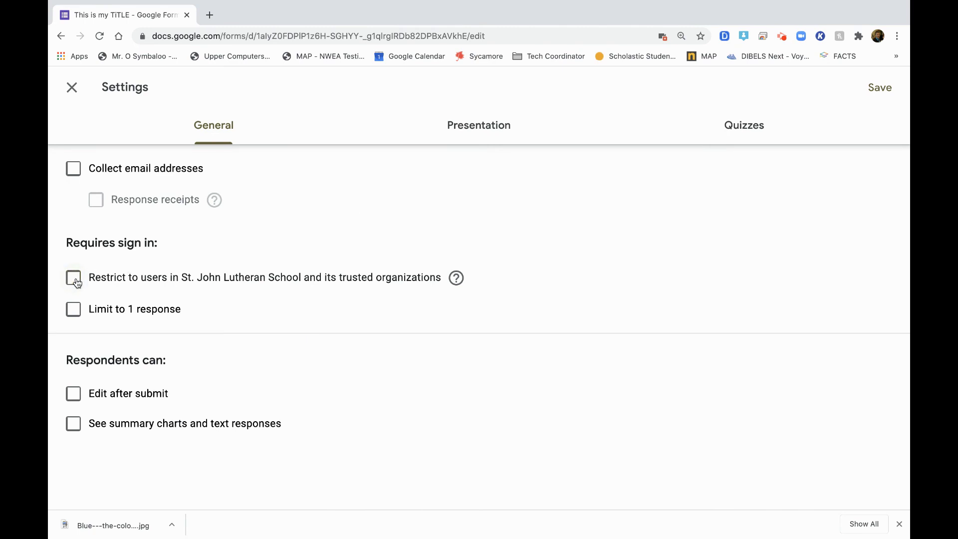
{"action": "left_click", "coordinate": [70, 168]}
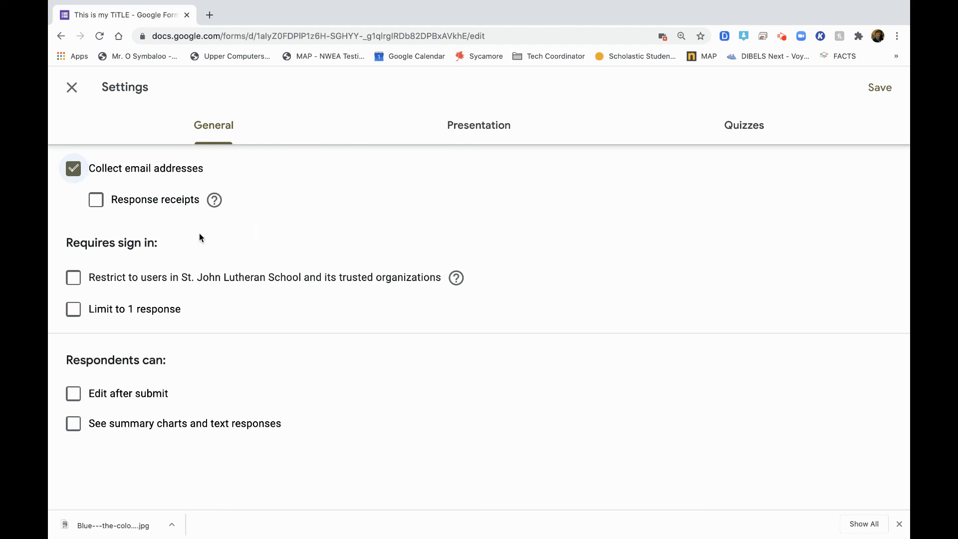
In the Excel checklist, insert "Collect Email, Identifying Information" before "Etc." in the B3 item.
{"action": "key", "text": "ctrl+Left"}
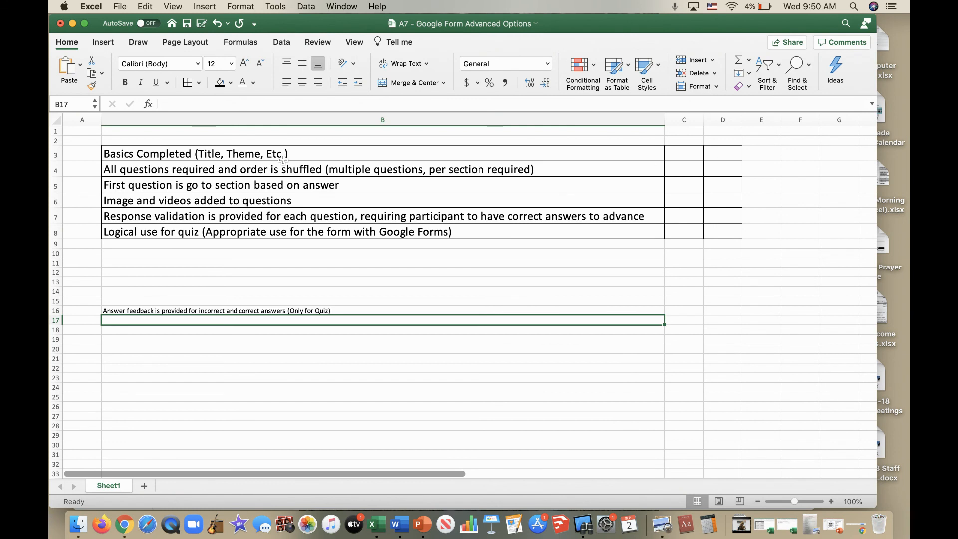
{"action": "double_click", "coordinate": [265, 154]}
{"action": "type", "text": "Collec"}
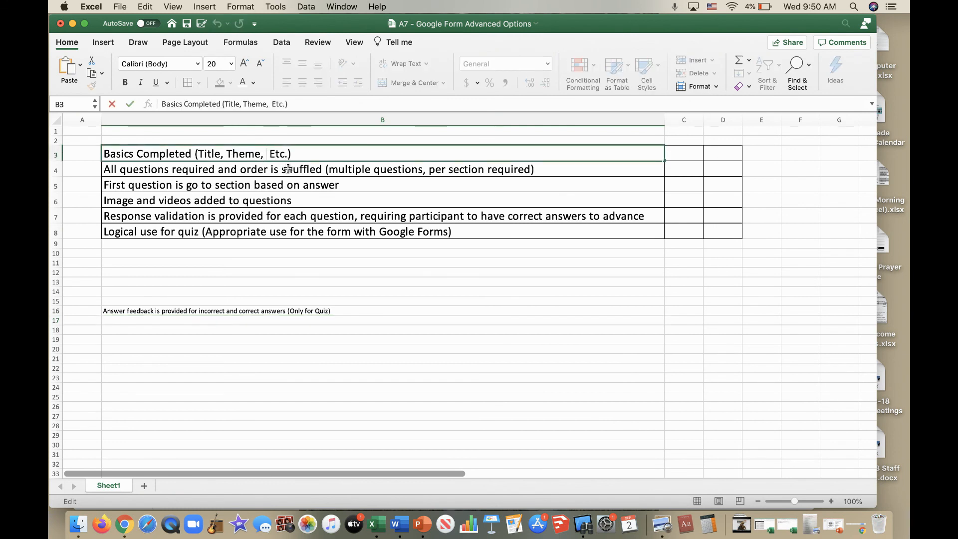
{"action": "type", "text": "t Email, "}
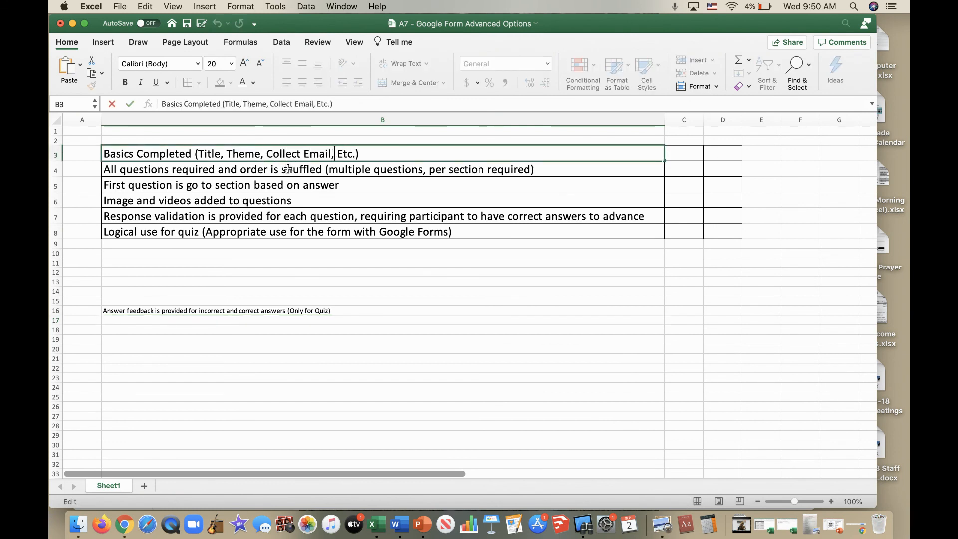
{"action": "type", "text": "Identifyin"}
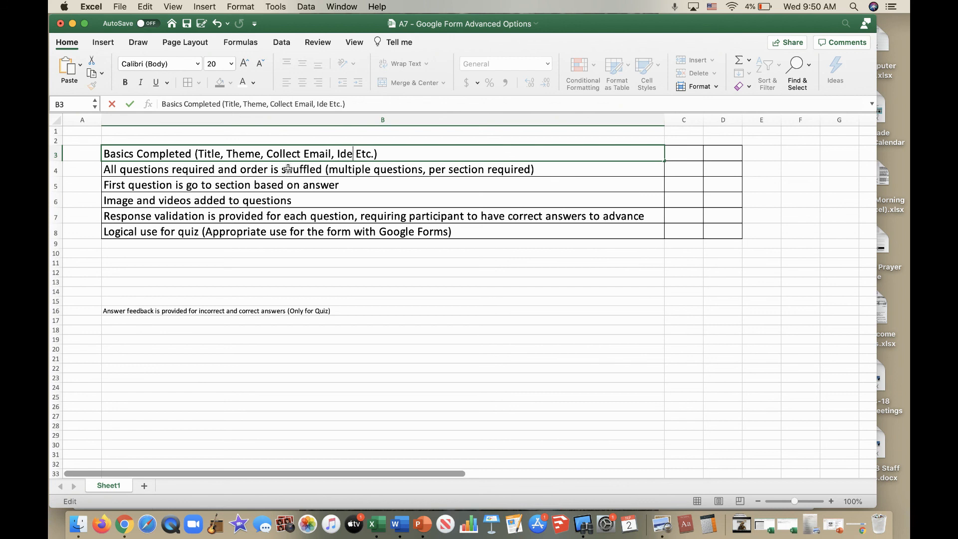
{"action": "type", "text": "g Information"}
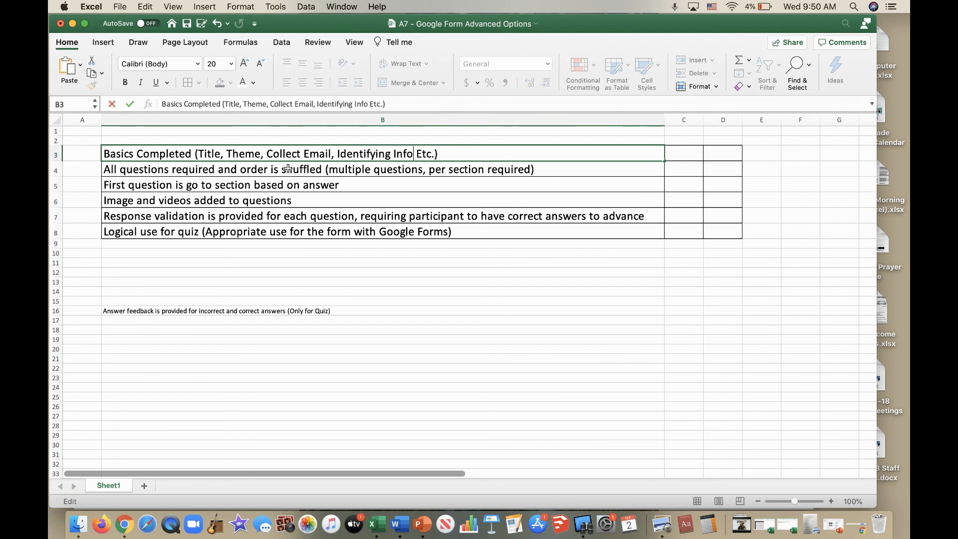
{"action": "left_click", "coordinate": [374, 289]}
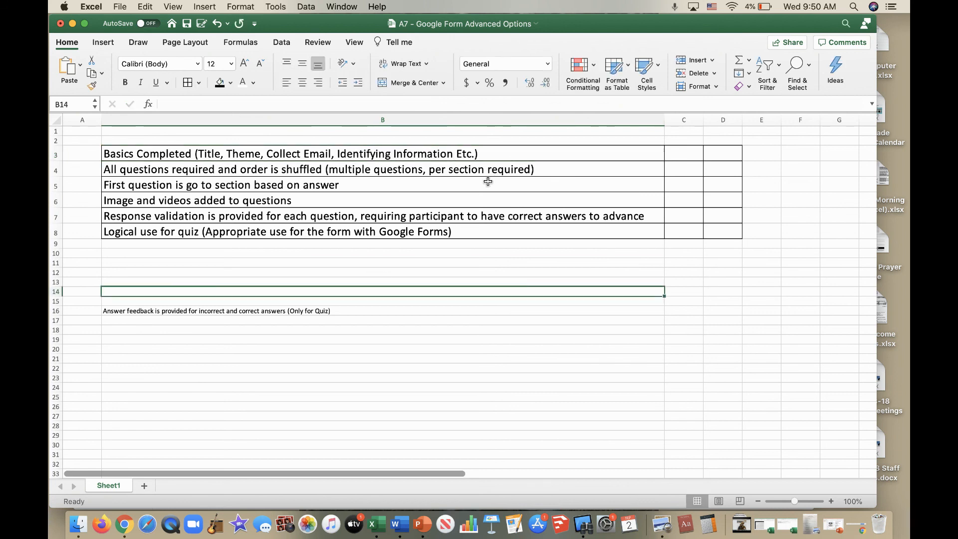
Return to the Google Form's settings, set the confirmation message to "Thanks", and save the settings.
{"action": "key", "text": "ctrl+Right"}
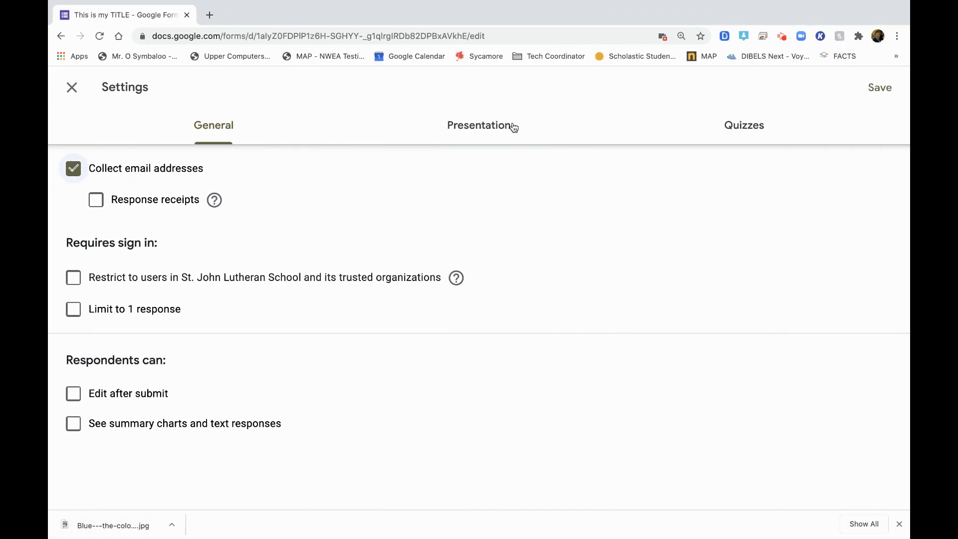
{"action": "left_click", "coordinate": [489, 132]}
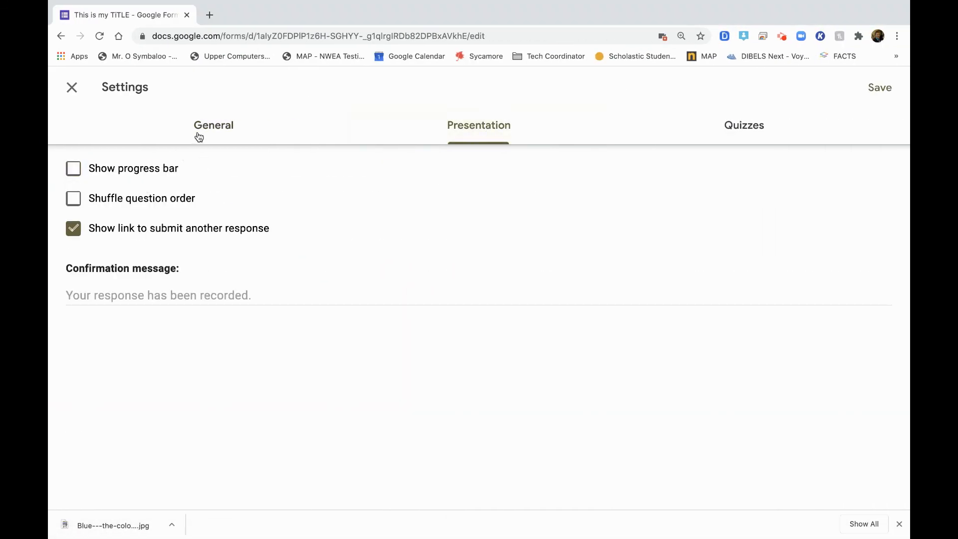
{"action": "left_click", "coordinate": [160, 289]}
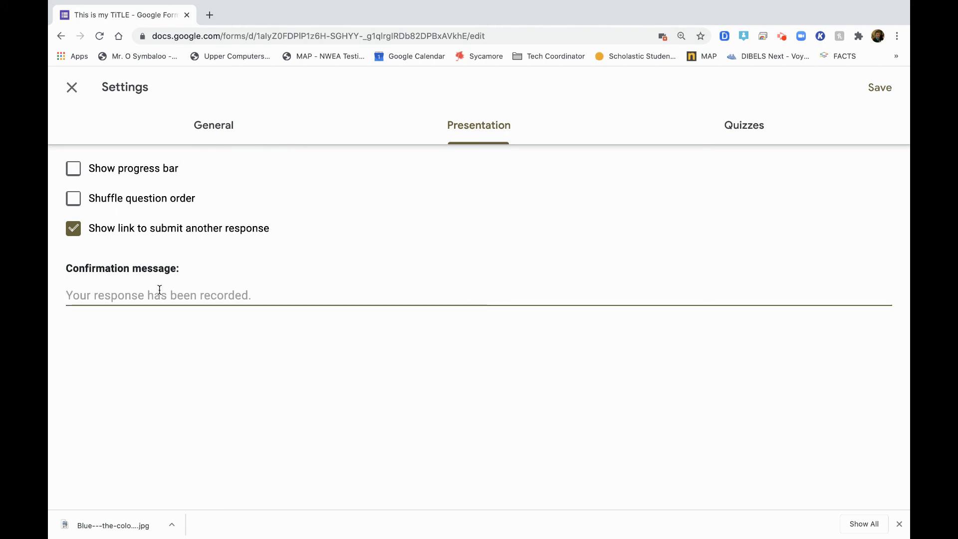
{"action": "type", "text": "Thanks"}
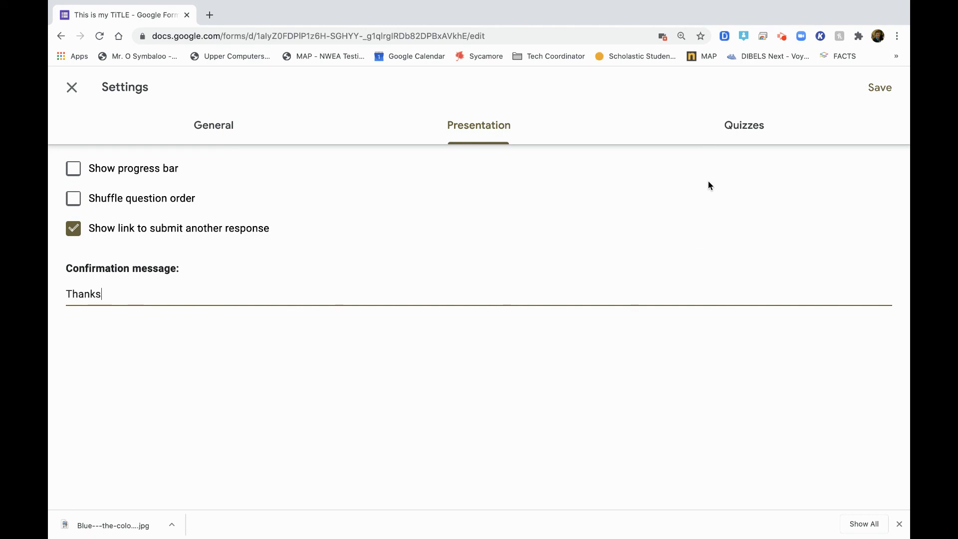
{"action": "left_click", "coordinate": [235, 126]}
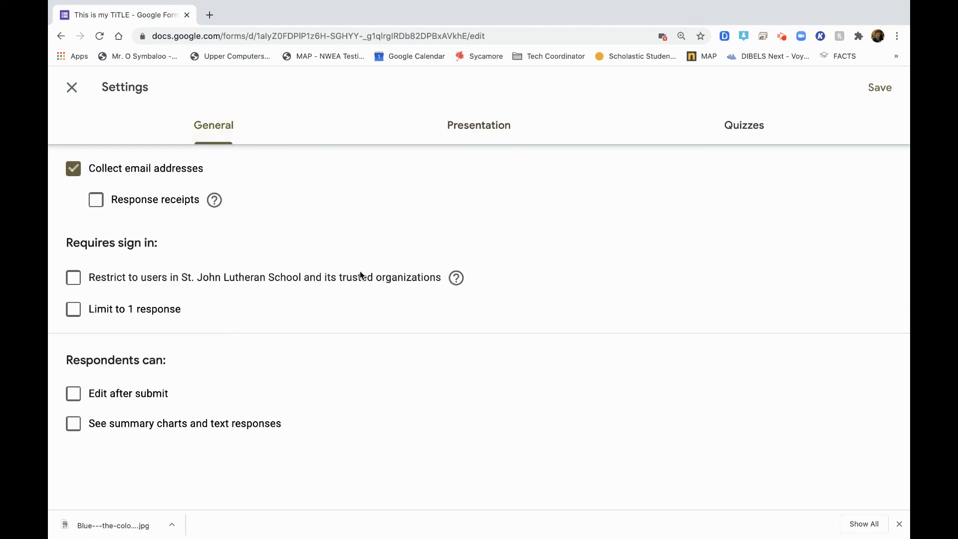
{"action": "right_click", "coordinate": [881, 94]}
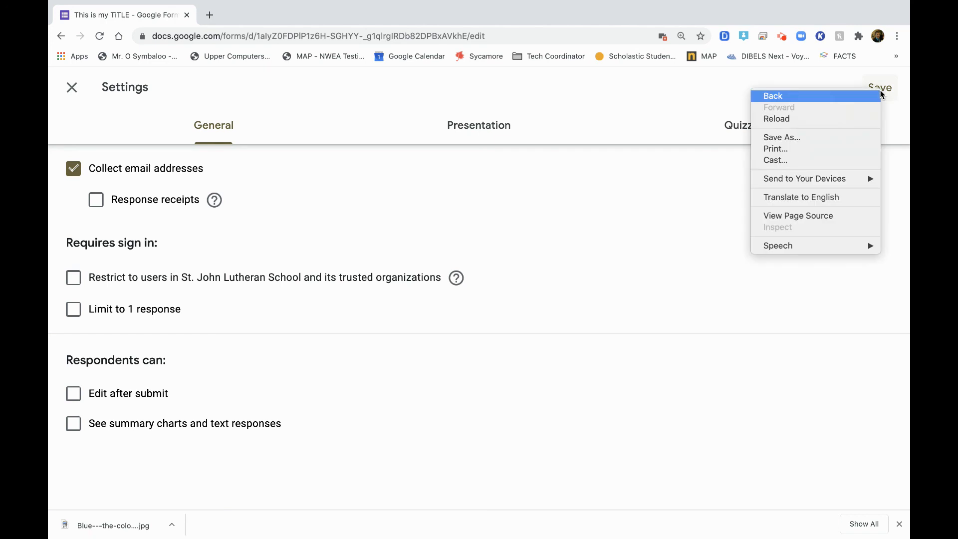
{"action": "left_click", "coordinate": [884, 91]}
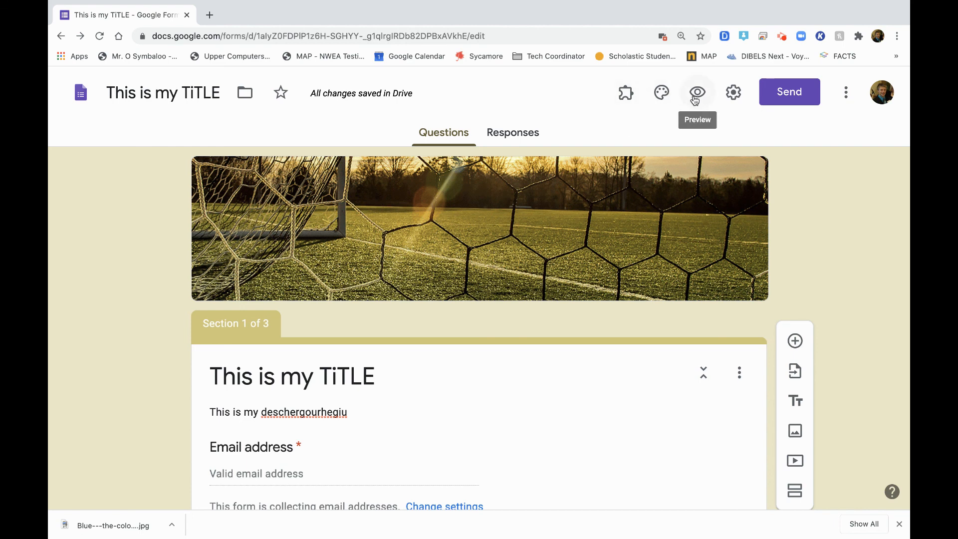
{"action": "left_click", "coordinate": [844, 94]}
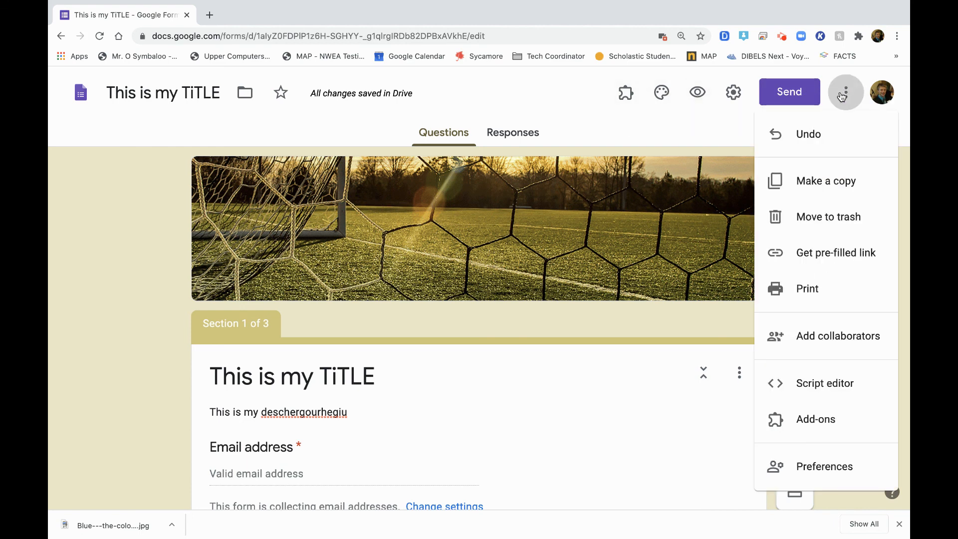
{"action": "left_click", "coordinate": [553, 382]}
Switch to the Excel checklist and go through the items along the blank cells in column C.
{"action": "key", "text": "ctrl+Left"}
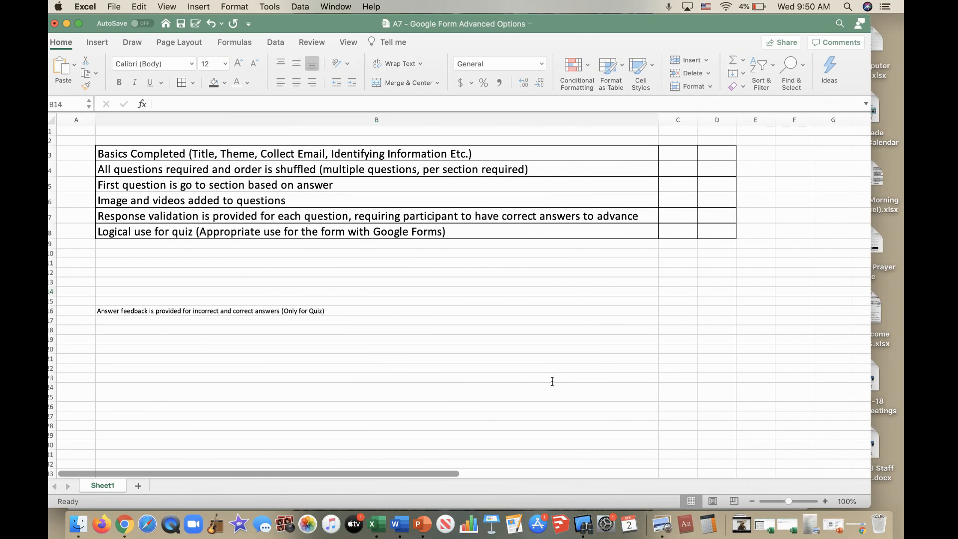
{"action": "left_click", "coordinate": [691, 154]}
{"action": "left_click", "coordinate": [677, 186]}
{"action": "left_click", "coordinate": [677, 202]}
{"action": "left_click", "coordinate": [680, 220]}
{"action": "left_click", "coordinate": [680, 229]}
Enter the point values beside the checklist items: 15 in each of D3 through D7 and 25 in D8.
{"action": "left_click", "coordinate": [729, 157]}
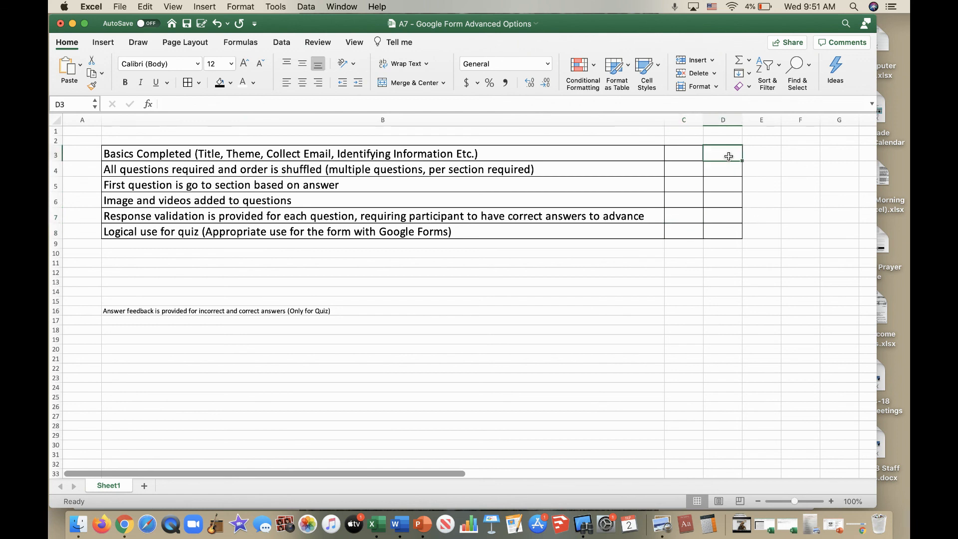
{"action": "type", "text": "1"}
{"action": "type", "text": "15"}
{"action": "key", "text": "Return"}
{"action": "type", "text": "15"}
{"action": "key", "text": "Return"}
{"action": "type", "text": "15"}
{"action": "key", "text": "Return"}
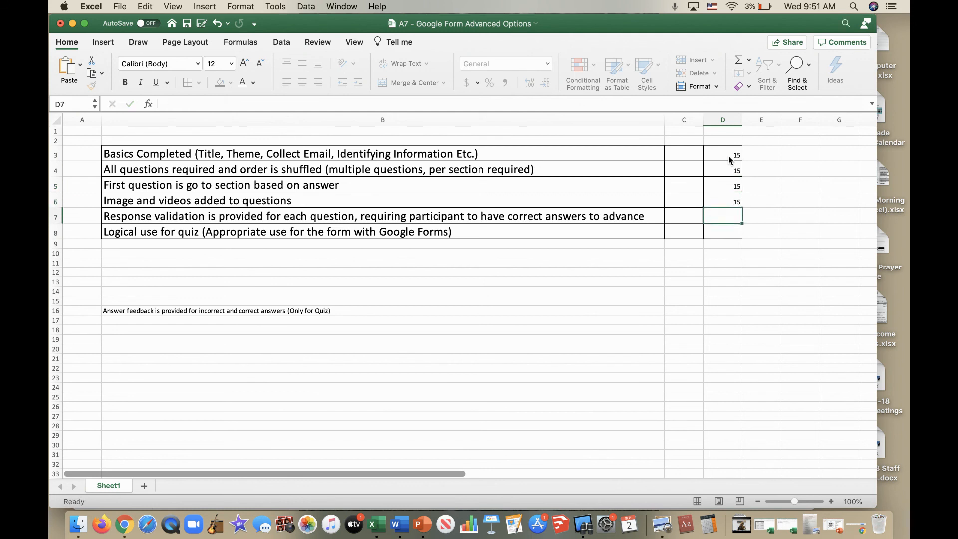
{"action": "type", "text": "15"}
{"action": "key", "text": "Return"}
{"action": "type", "text": "25"}
{"action": "key", "text": "Return"}
{"action": "key", "text": "Down"}
{"action": "key", "text": "Down"}
Center the point values in D3:D8 and enlarge their font to 16.
{"action": "left_click_drag", "start_coordinate": [732, 233], "coordinate": [727, 152]}
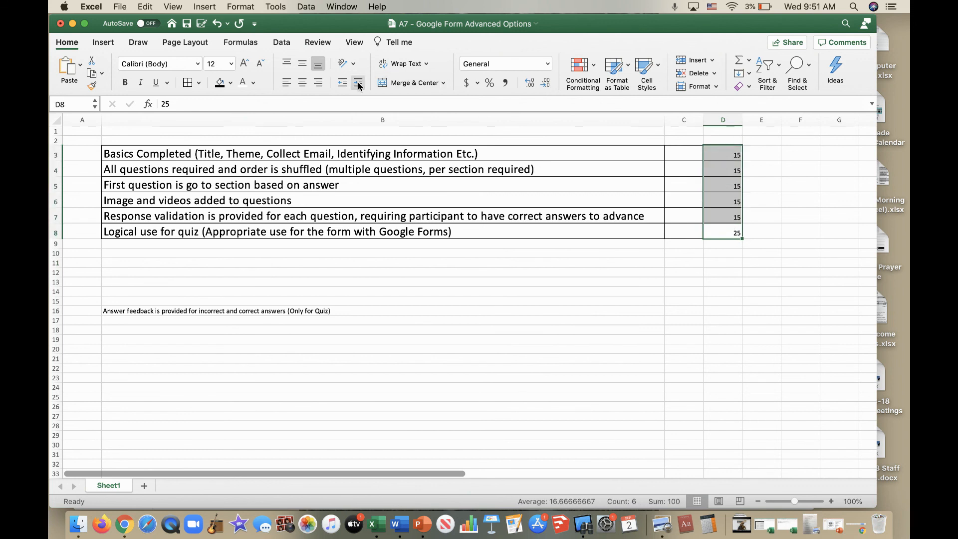
{"action": "left_click", "coordinate": [302, 82]}
{"action": "left_click", "coordinate": [245, 64]}
{"action": "left_click", "coordinate": [244, 64]}
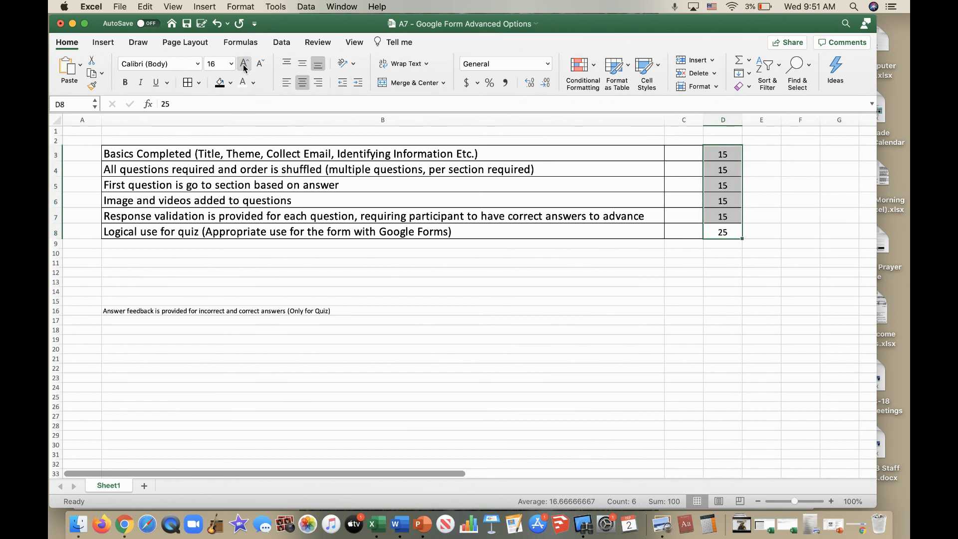
Switch back to the Google Form editor in Chrome.
{"action": "left_click", "coordinate": [124, 524]}
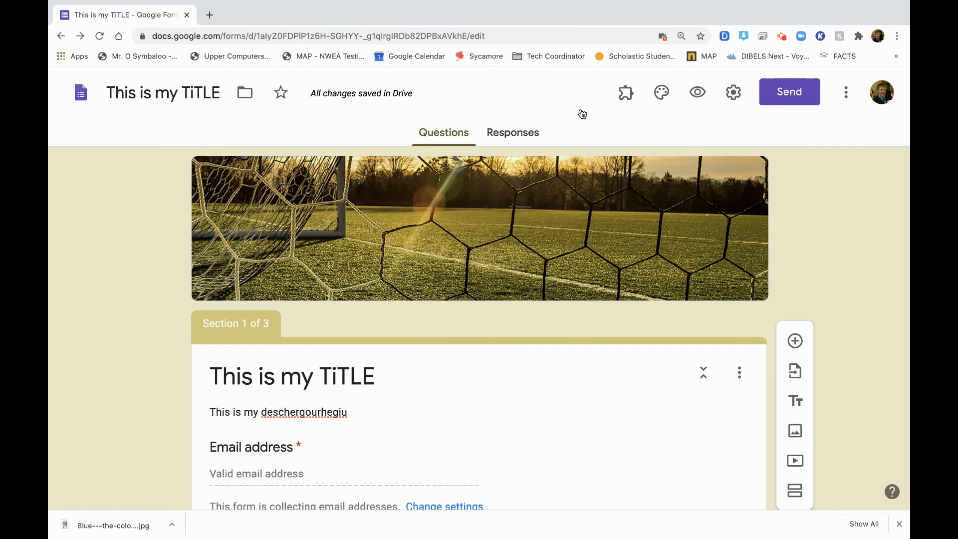